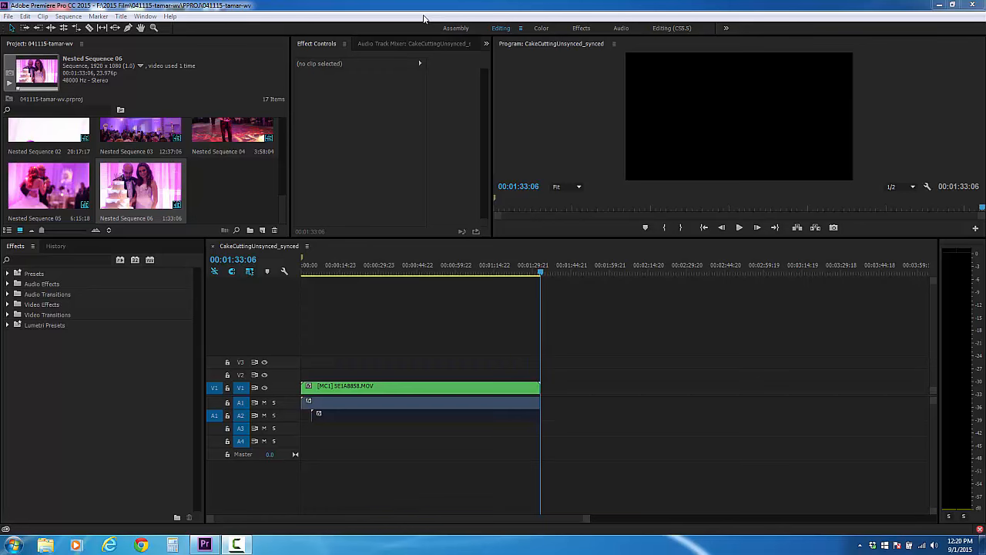
- In Windows Explorer, open the 041115 wedding footage folder inside 2015-Video on the USBDisk1 (P:) network drive
{"action": "left_click", "coordinate": [45, 545]}
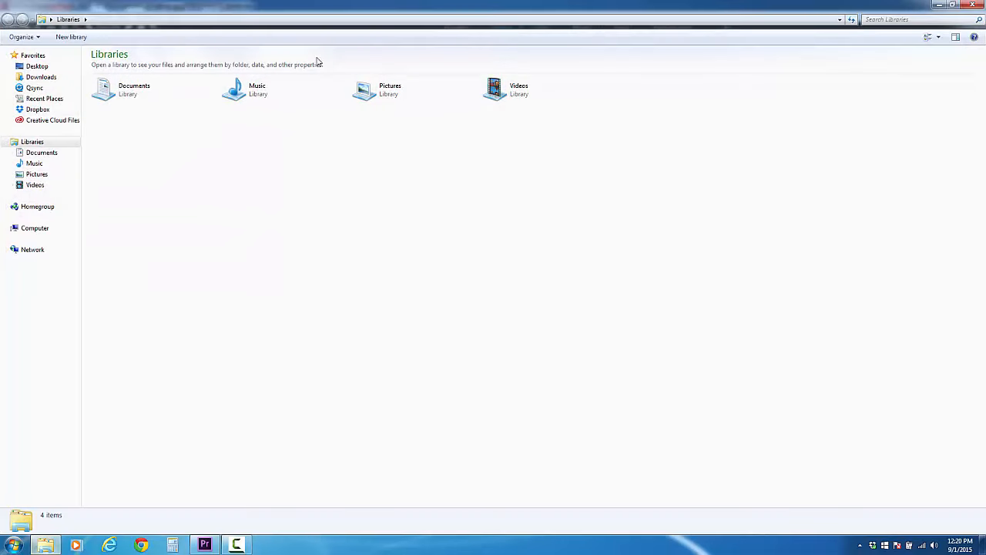
{"action": "left_click", "coordinate": [32, 231]}
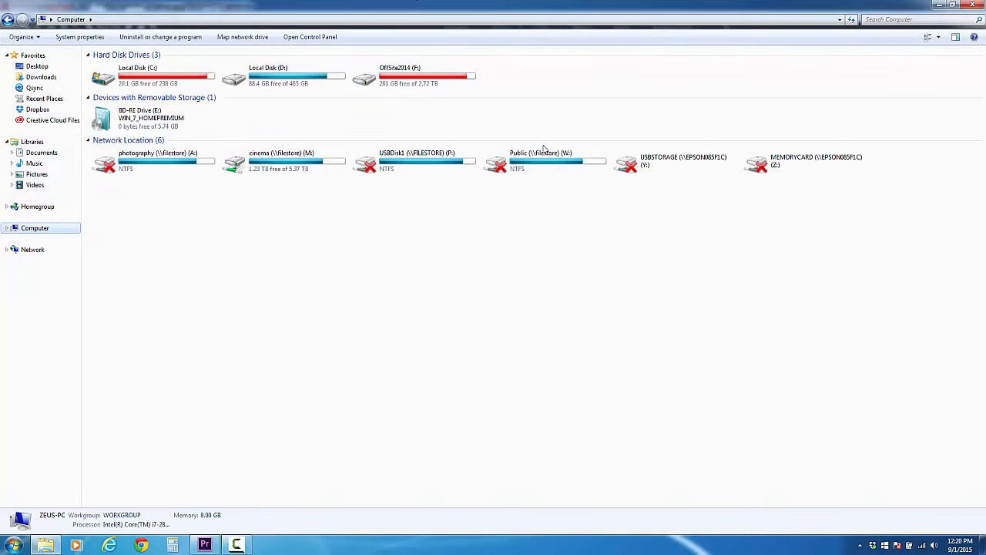
{"action": "left_click", "coordinate": [436, 166]}
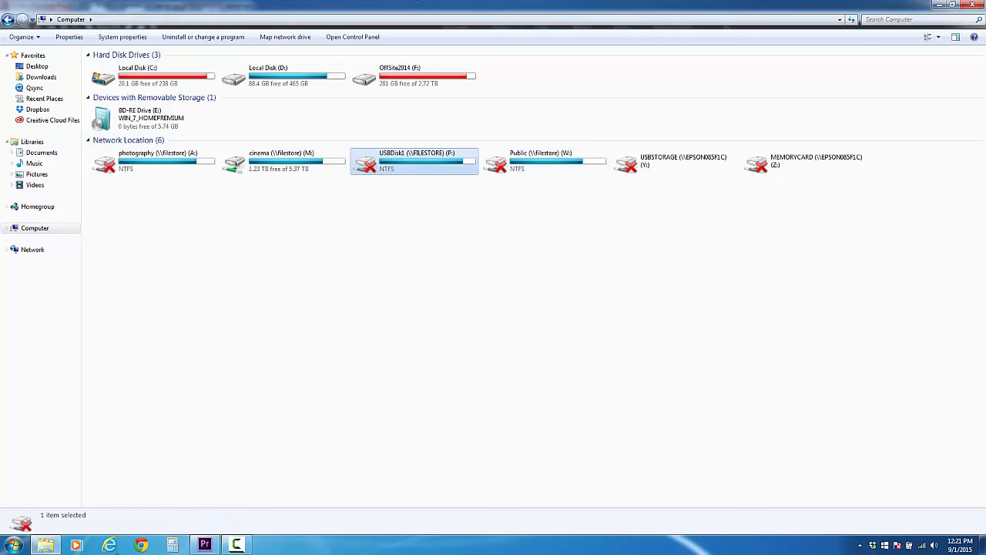
{"action": "left_click", "coordinate": [237, 544]}
{"action": "left_click", "coordinate": [280, 481]}
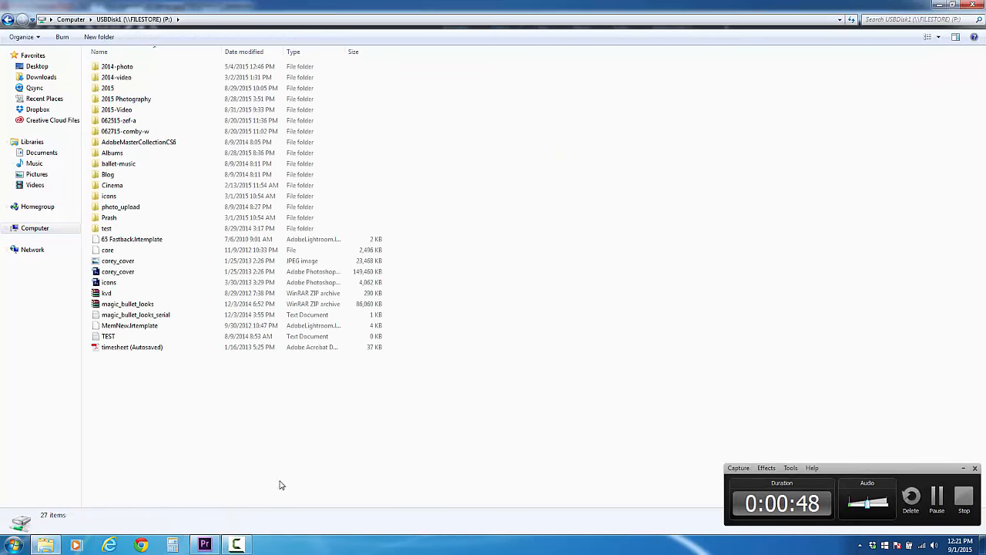
{"action": "left_click", "coordinate": [964, 469]}
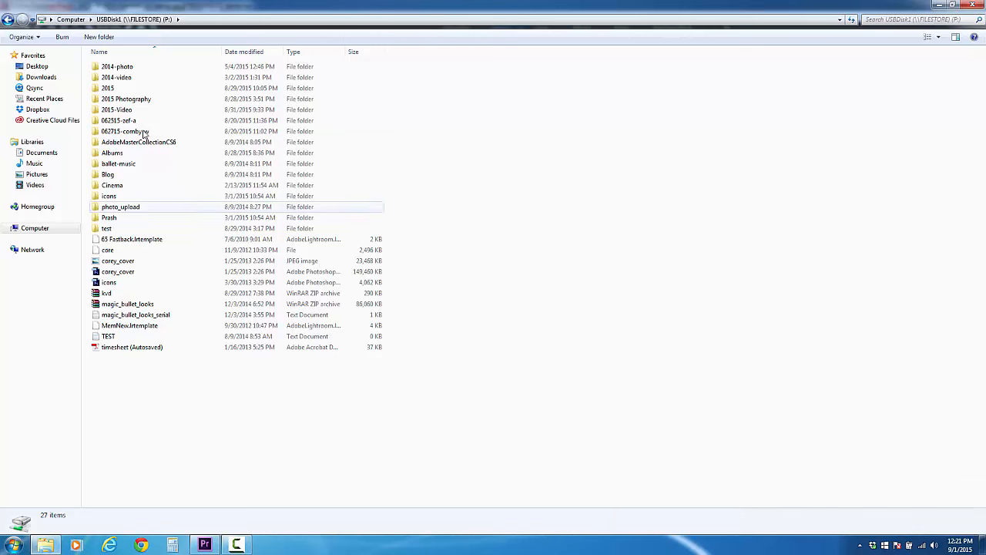
{"action": "left_click", "coordinate": [124, 109]}
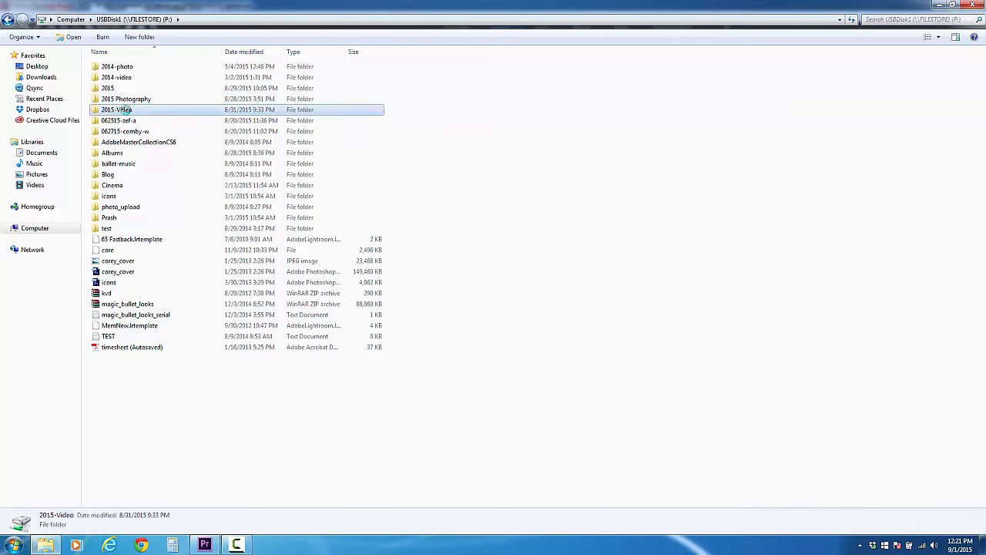
{"action": "double_click", "coordinate": [140, 70]}
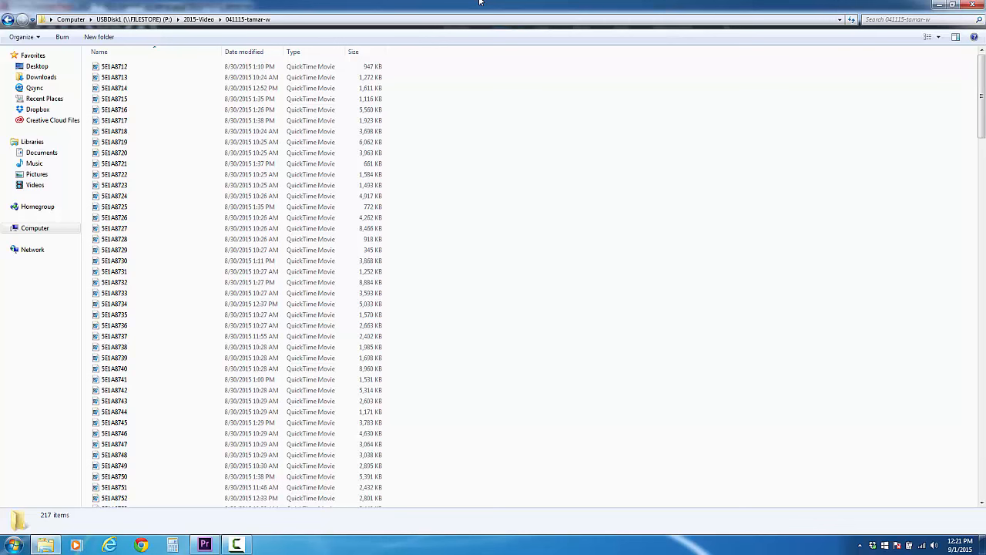
{"action": "left_click", "coordinate": [199, 19]}
{"action": "double_click", "coordinate": [148, 67]}
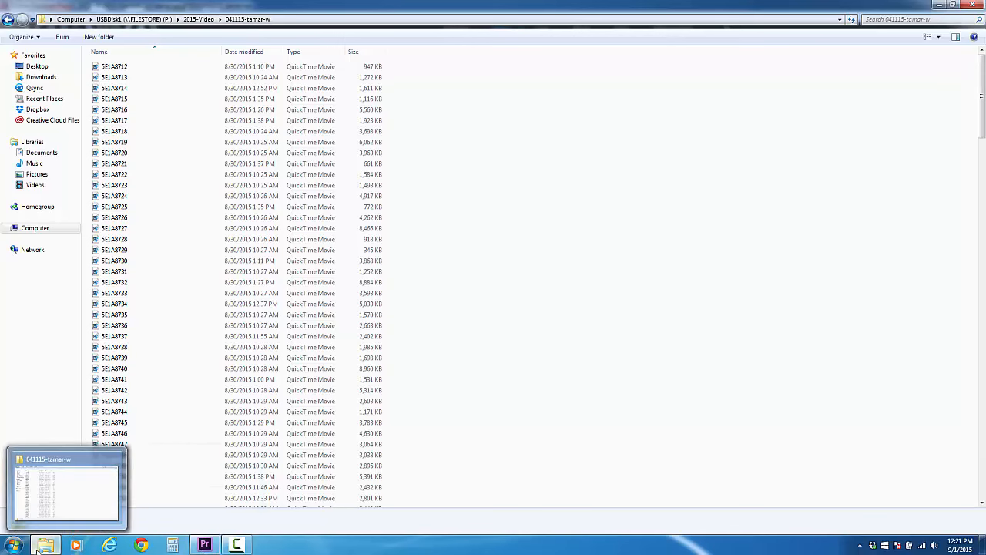
- Look at the PPROJ folder of the 041115 wedding inside 2015 Film on OffSite2014 (F:), and return to the drive overview
{"action": "left_click", "coordinate": [204, 545]}
{"action": "key", "text": "alt+Tab"}
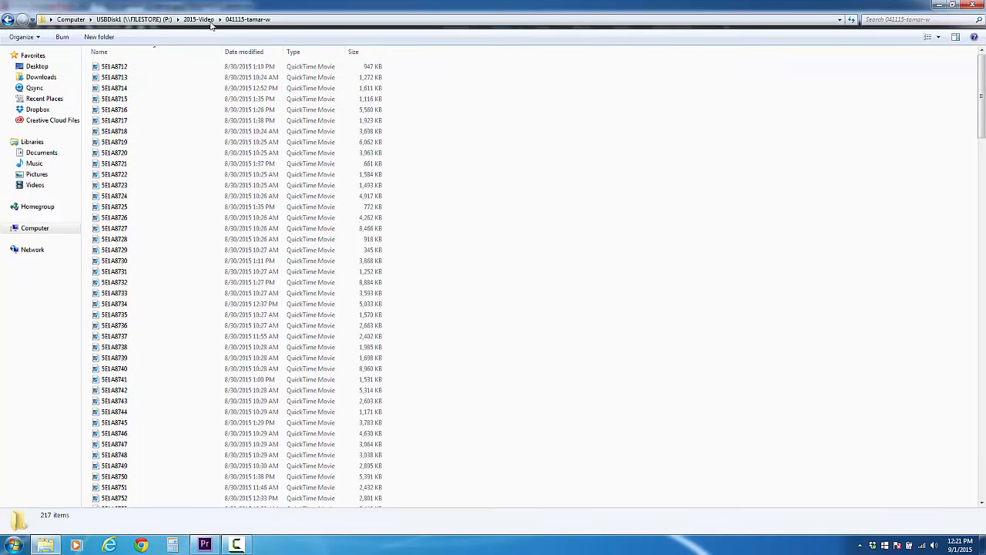
{"action": "left_click", "coordinate": [73, 22]}
{"action": "double_click", "coordinate": [385, 73]}
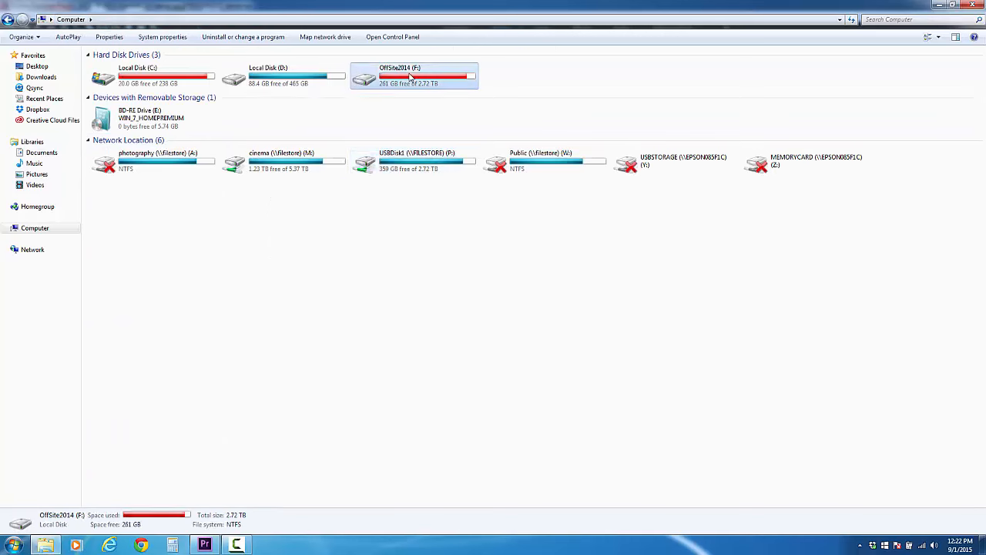
{"action": "left_click", "coordinate": [113, 89]}
{"action": "double_click", "coordinate": [113, 90]}
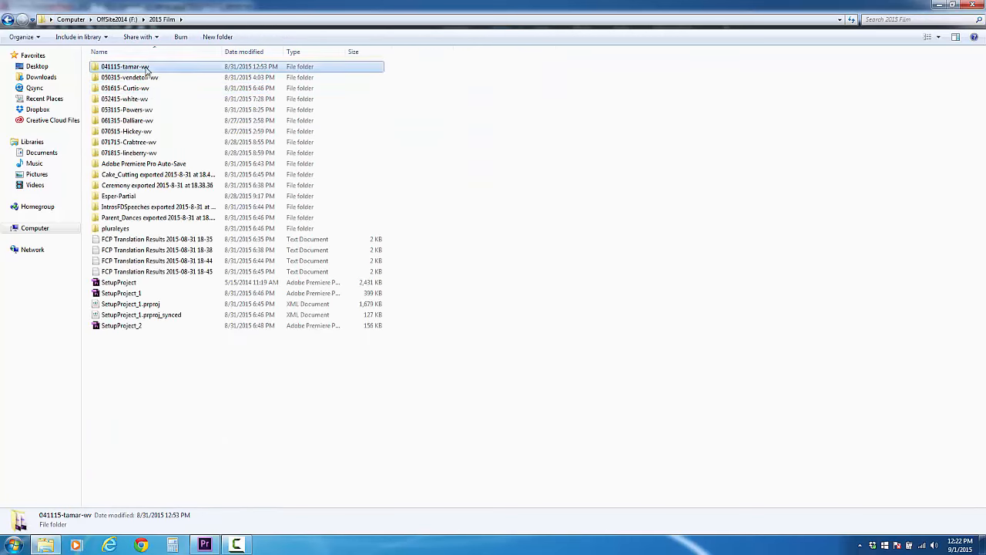
{"action": "double_click", "coordinate": [145, 68]}
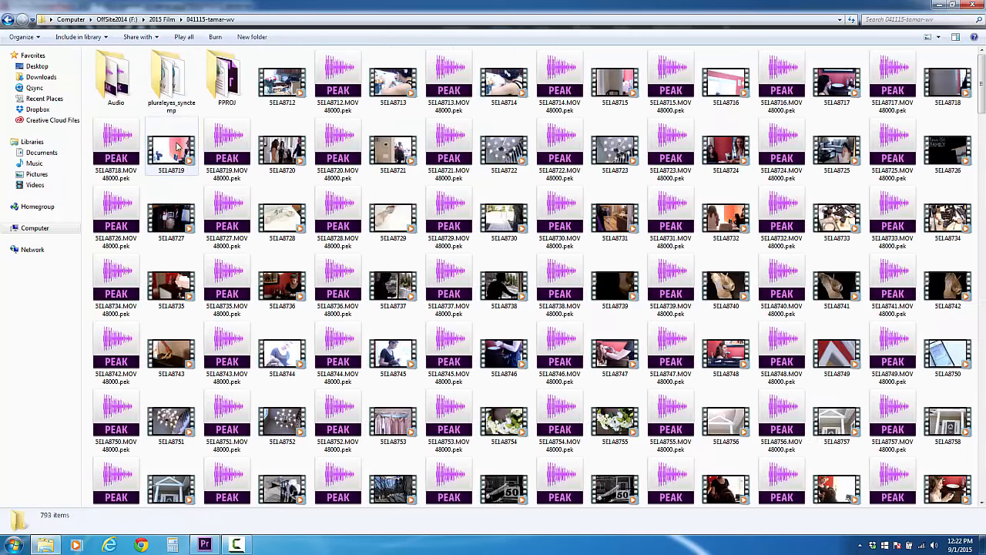
{"action": "double_click", "coordinate": [229, 77]}
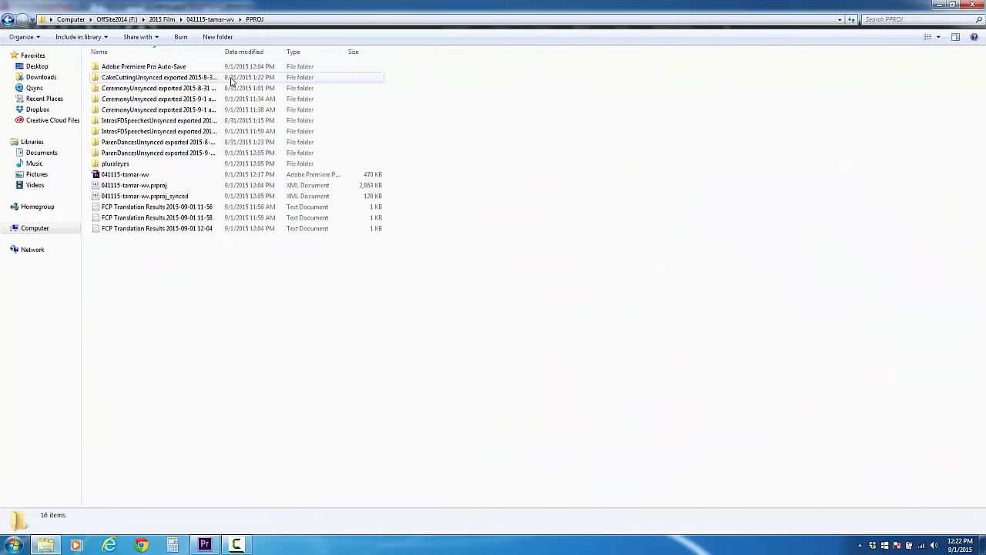
{"action": "left_click", "coordinate": [71, 19]}
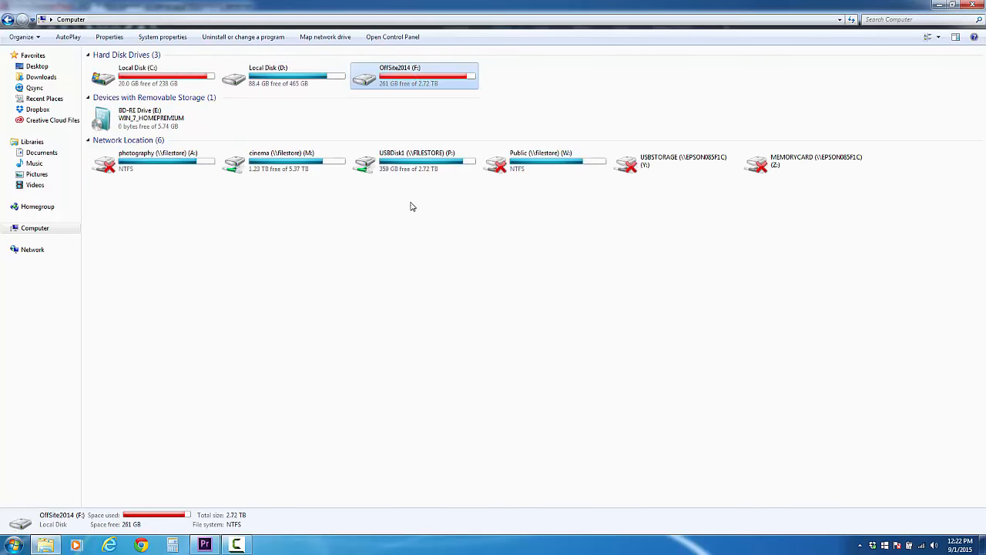
- Switch to Premiere Pro and enlarge the Project panel in height and width until all bins and nested sequences fit
{"action": "left_click", "coordinate": [205, 545]}
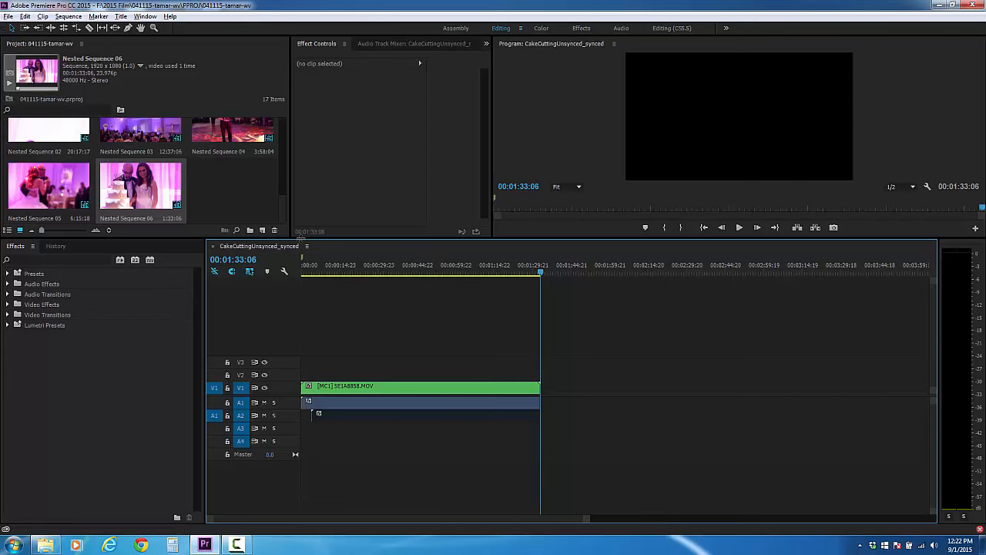
{"action": "left_click_drag", "start_coordinate": [300, 236], "coordinate": [300, 351]}
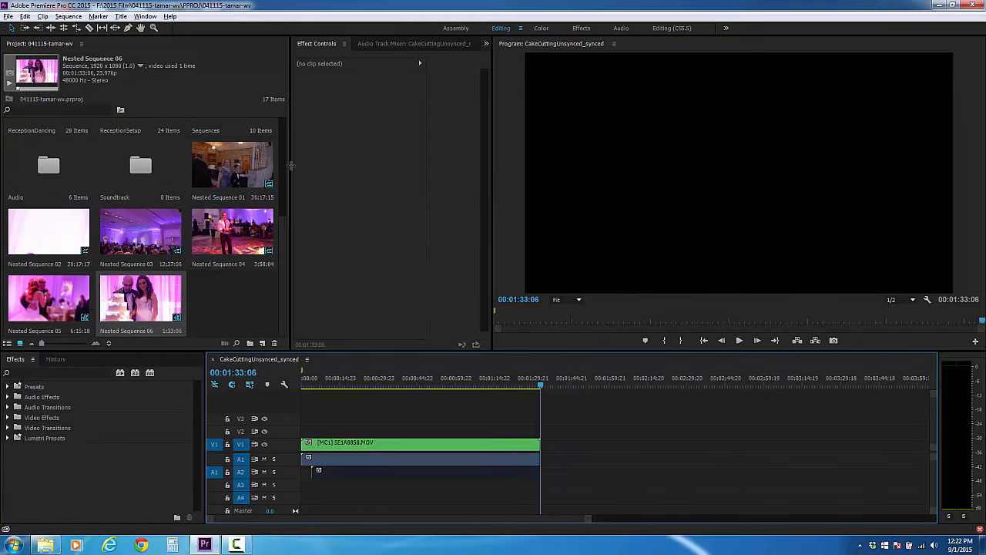
{"action": "left_click_drag", "start_coordinate": [291, 165], "coordinate": [333, 165]}
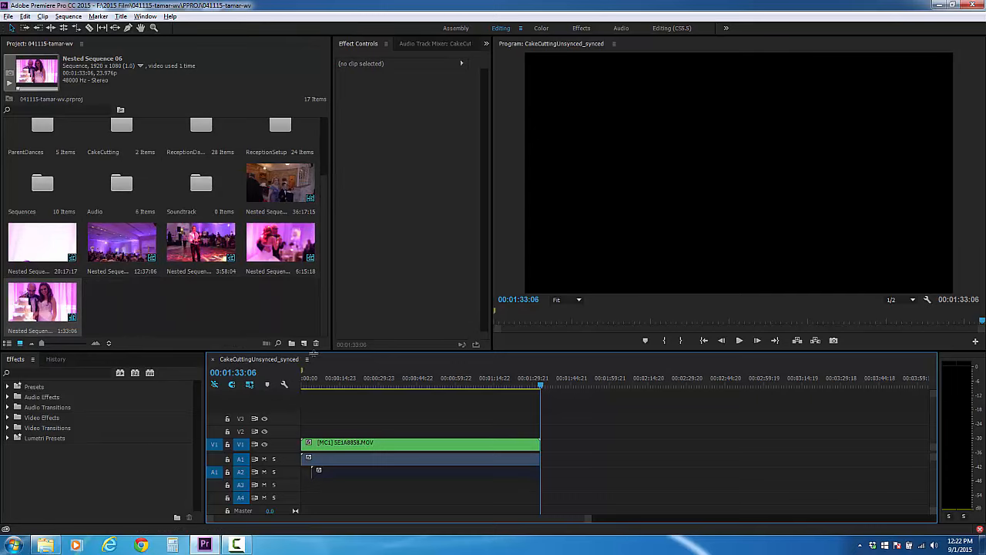
{"action": "left_click_drag", "start_coordinate": [313, 350], "coordinate": [313, 453]}
{"action": "left_click", "coordinate": [182, 359]}
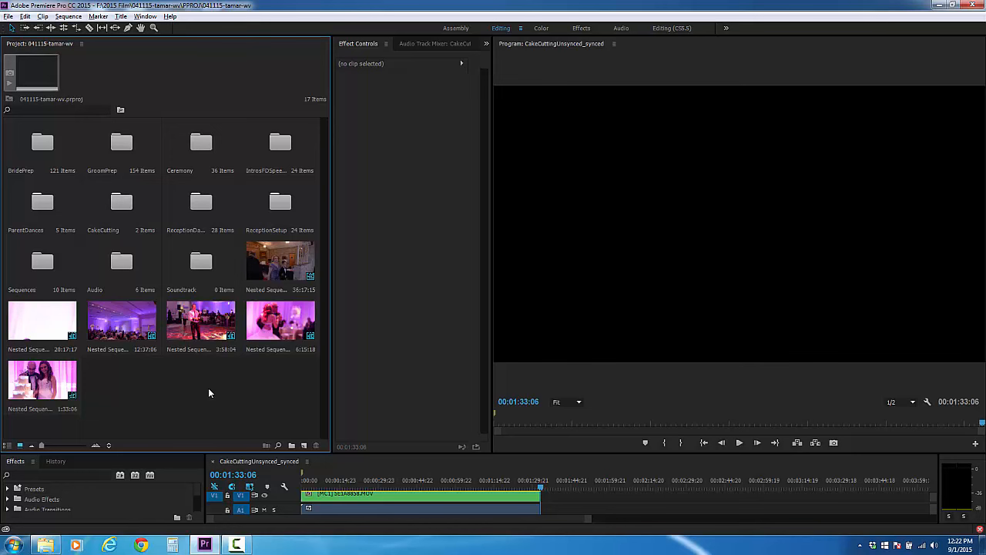
{"action": "left_click_drag", "start_coordinate": [339, 454], "coordinate": [286, 434]}
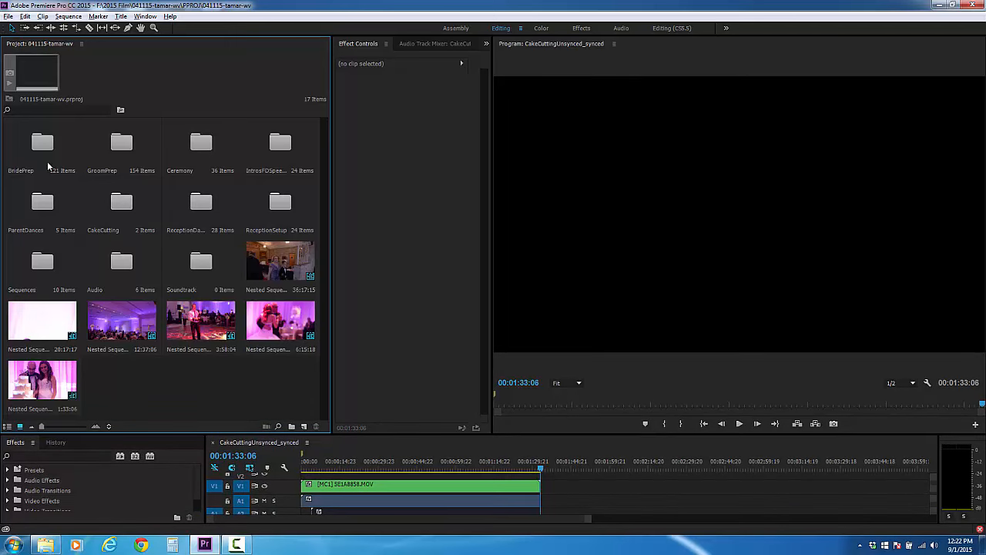
- Open the Sequences bin and the Synced bin inside it, enlarging both windows so their contents fit
{"action": "double_click", "coordinate": [45, 266]}
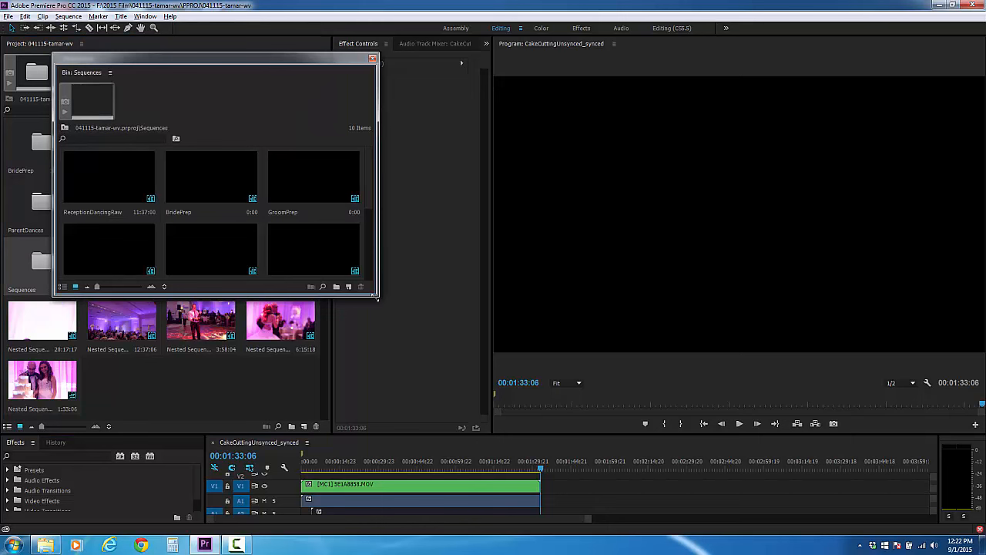
{"action": "left_click_drag", "start_coordinate": [376, 296], "coordinate": [414, 355]}
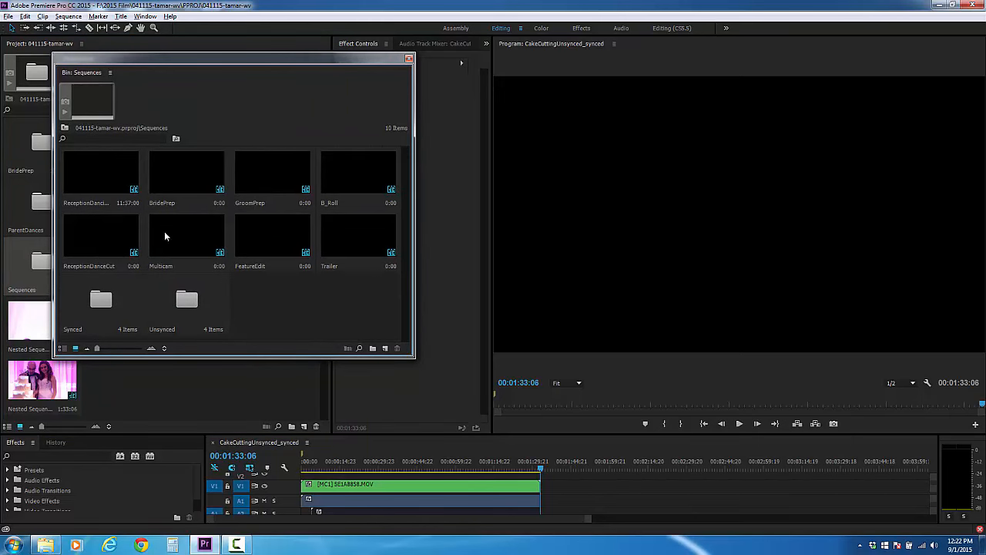
{"action": "double_click", "coordinate": [101, 300]}
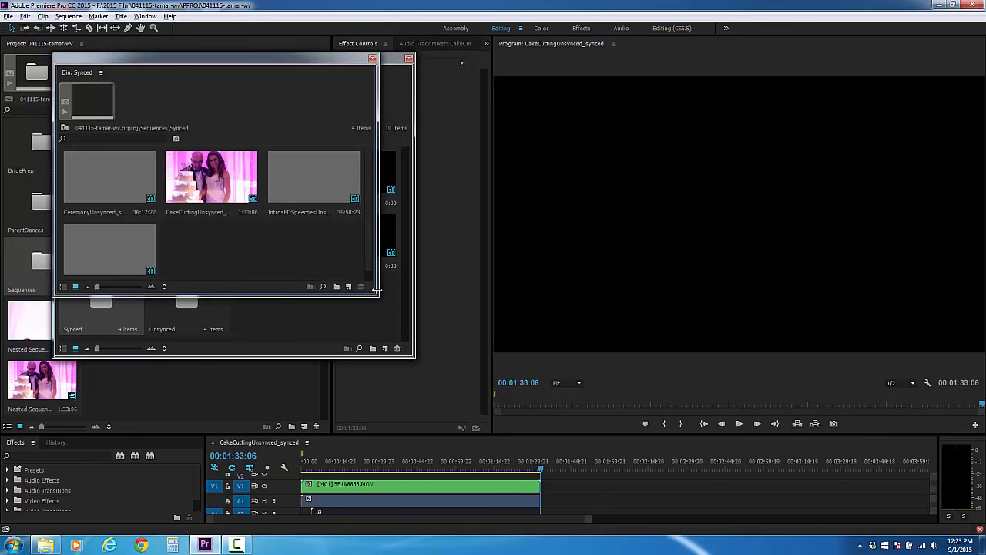
{"action": "left_click_drag", "start_coordinate": [376, 294], "coordinate": [416, 373]}
{"action": "left_click_drag", "start_coordinate": [300, 63], "coordinate": [657, 67]}
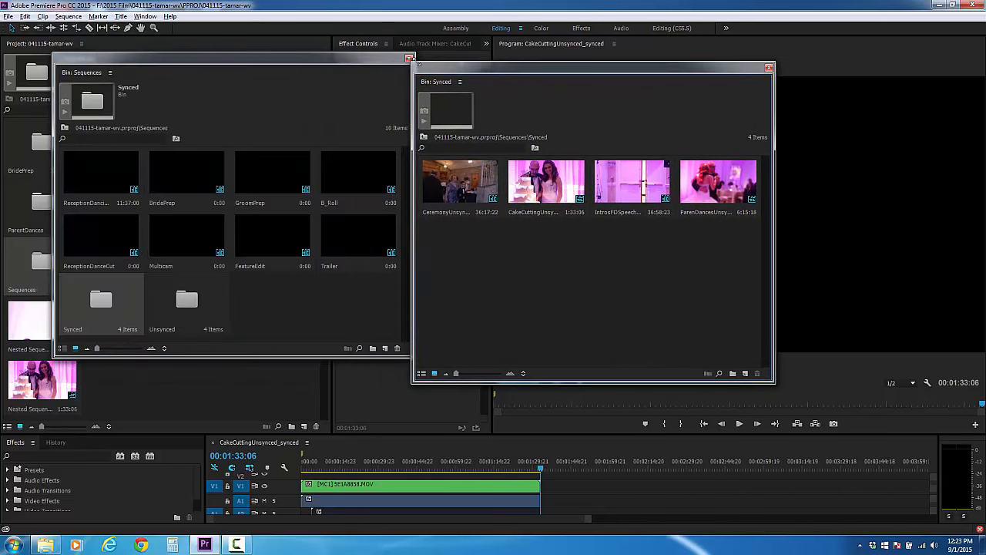
{"action": "left_click_drag", "start_coordinate": [498, 69], "coordinate": [94, 43]}
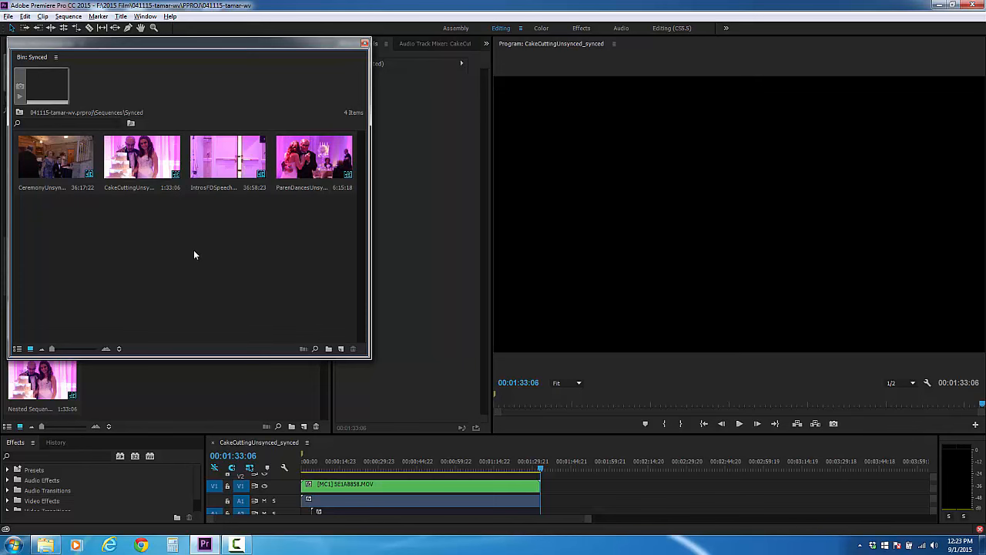
- Open the CeremonyUnsynced_synced sequence in the timeline and close the CakeCuttingUnsynced_synced sequence
{"action": "double_click", "coordinate": [69, 171]}
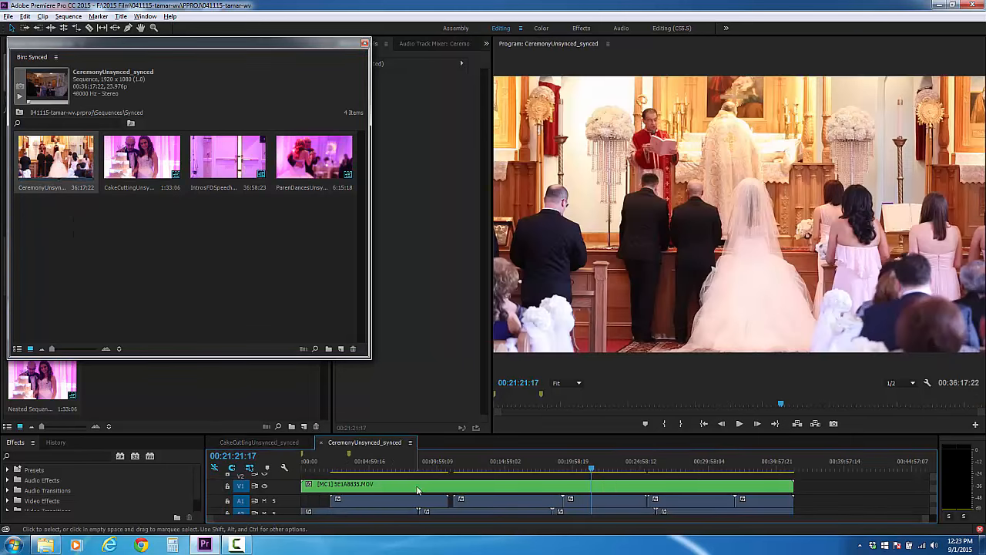
{"action": "left_click", "coordinate": [242, 439]}
{"action": "left_click", "coordinate": [214, 442]}
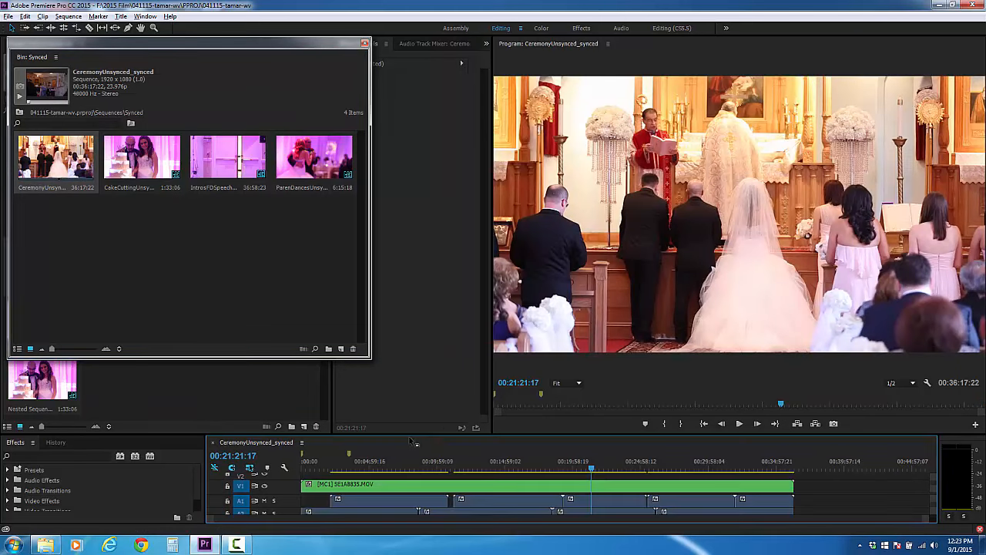
- Make the timeline area taller to show the ceremony sequence's tracks, and close the Synced bin window
{"action": "left_click_drag", "start_coordinate": [450, 437], "coordinate": [445, 290]}
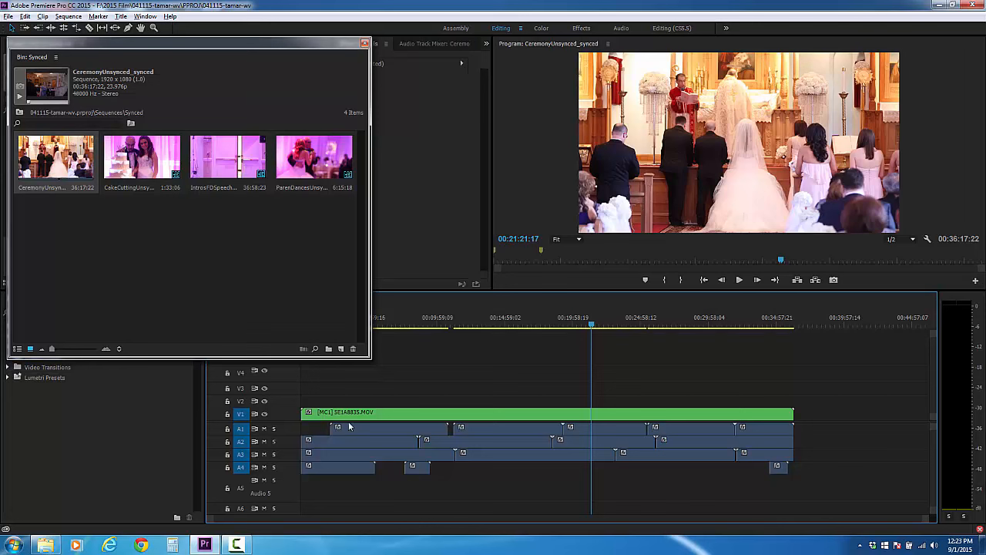
{"action": "left_click", "coordinate": [365, 43]}
- Place the playhead at about 00:03:05:22 in the ceremony sequence and switch the Program Monitor to Multi-Camera view
{"action": "left_click", "coordinate": [406, 318]}
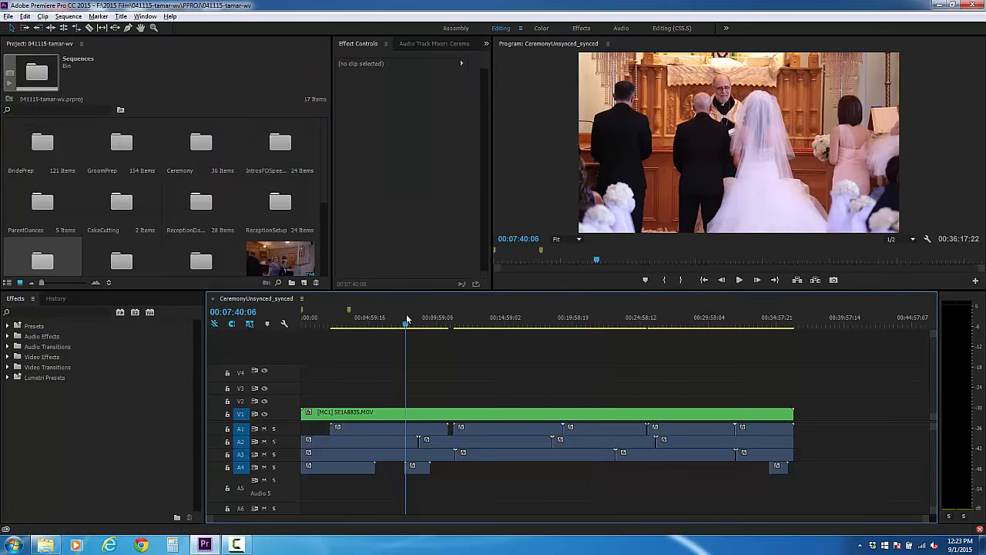
{"action": "left_click", "coordinate": [344, 322]}
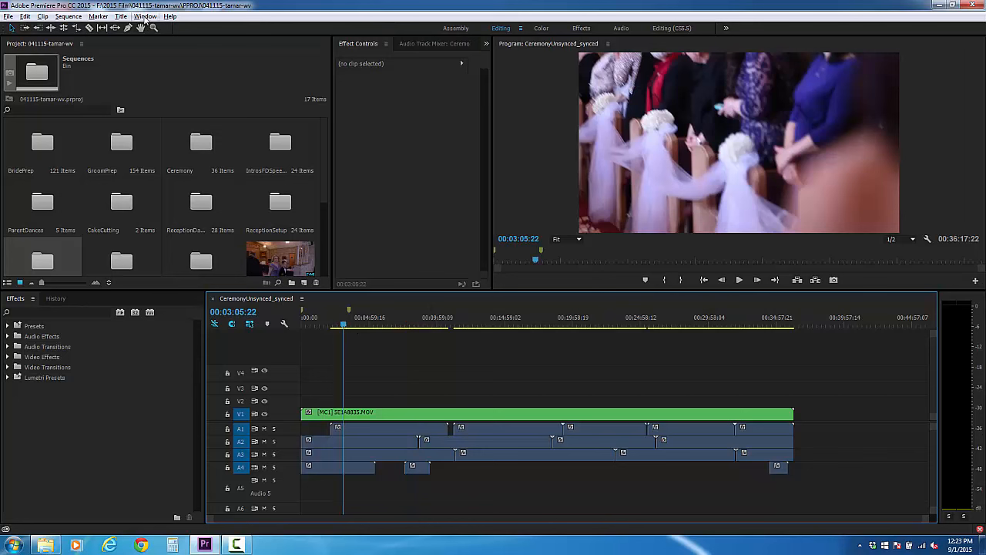
{"action": "left_click", "coordinate": [929, 240]}
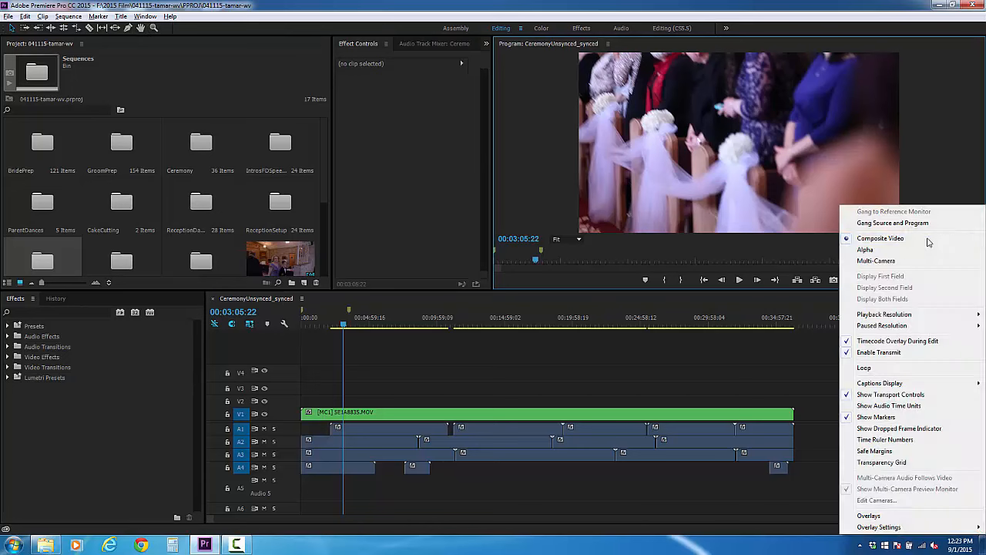
{"action": "left_click", "coordinate": [877, 261]}
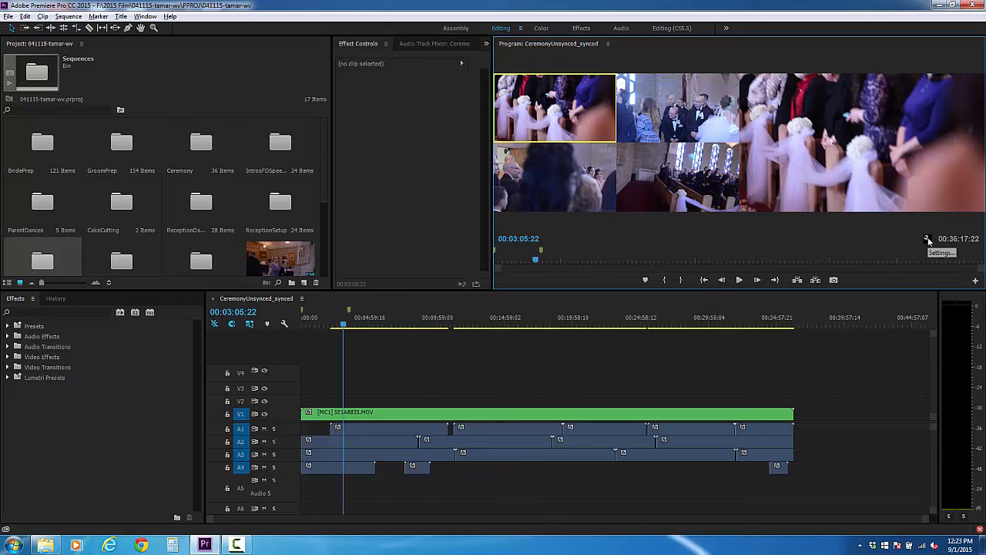
{"action": "left_click", "coordinate": [927, 239]}
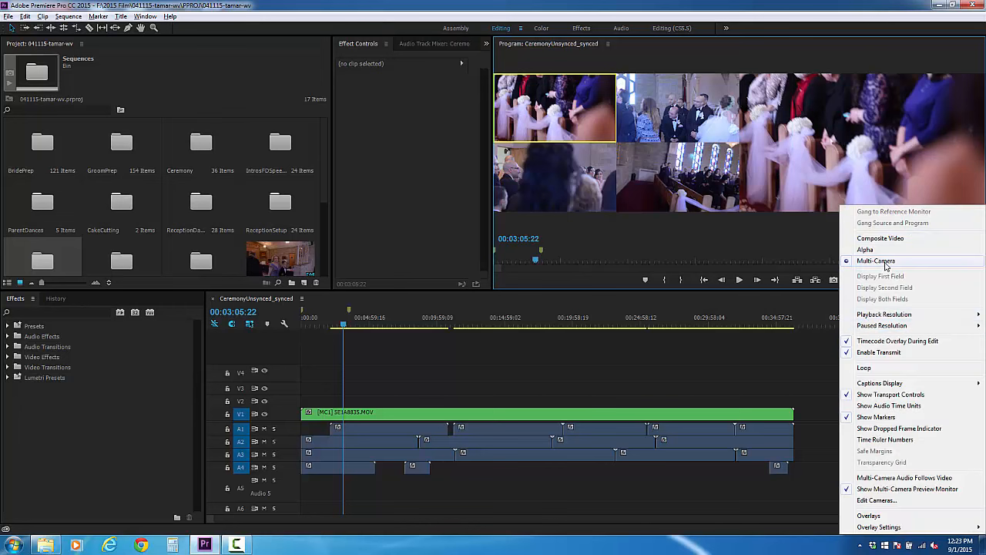
{"action": "left_click", "coordinate": [432, 257]}
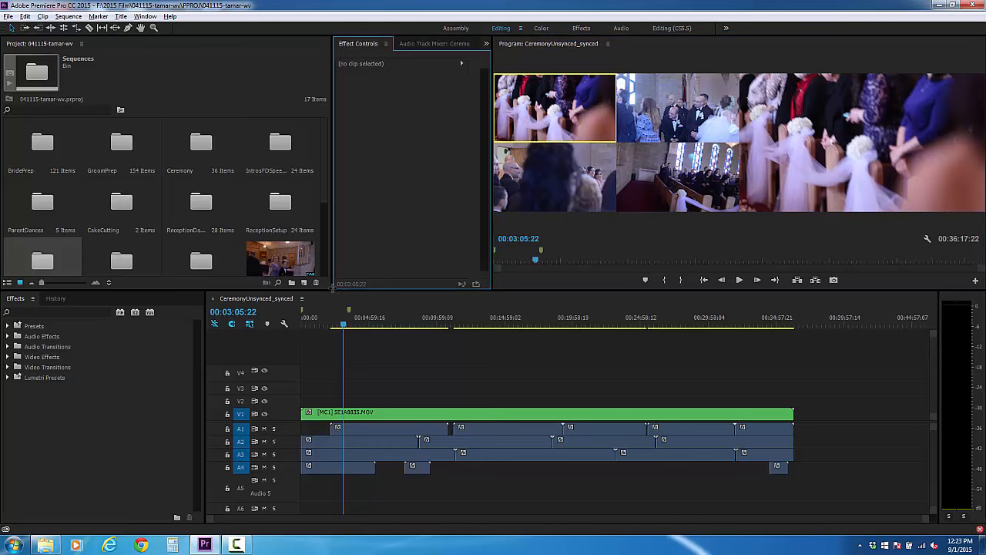
- Enlarge the Program Monitor by narrowing the Project and Effect Controls panels and shortening the timeline area
{"action": "left_click_drag", "start_coordinate": [331, 289], "coordinate": [184, 331]}
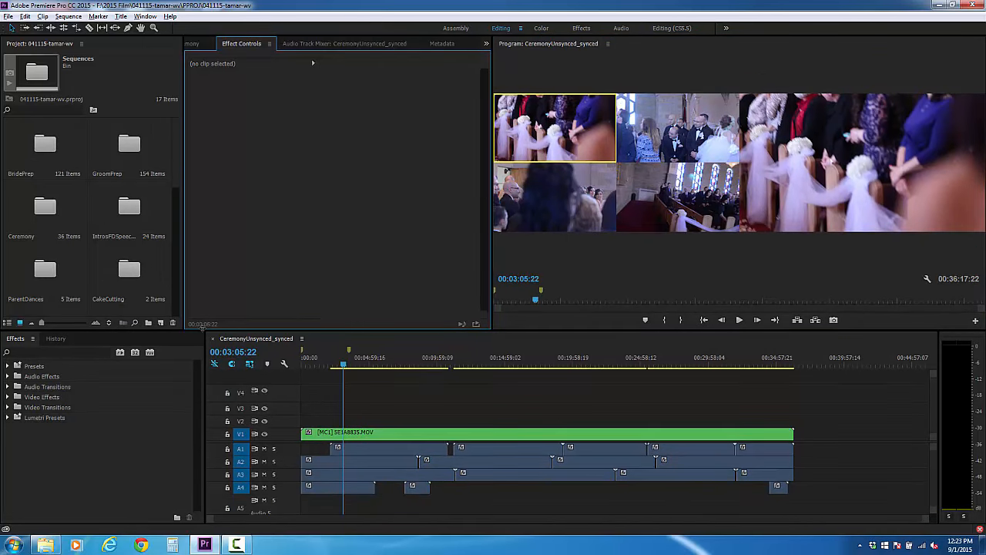
{"action": "left_click_drag", "start_coordinate": [486, 188], "coordinate": [259, 204]}
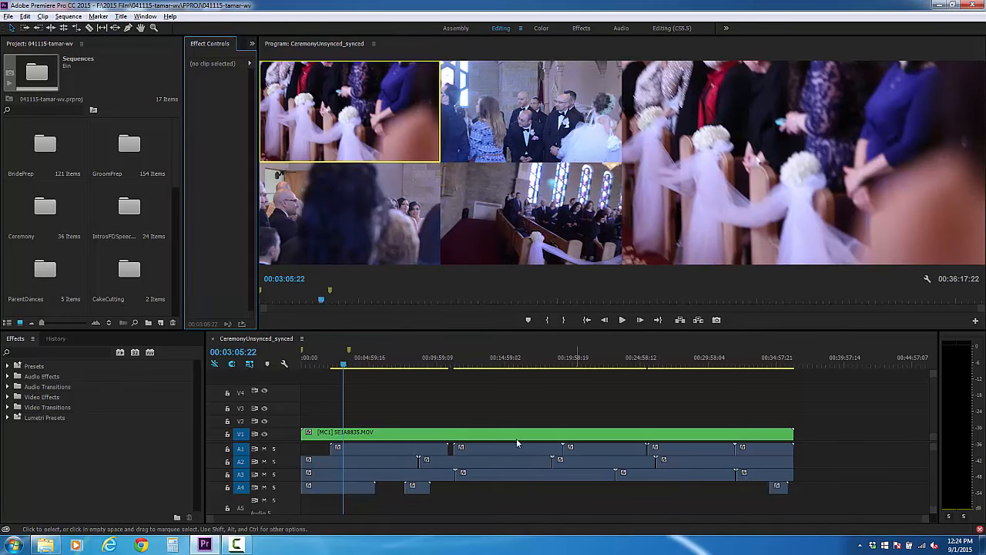
- Make the timeline area taller and return the playhead to the start of the ceremony sequence
{"action": "left_click", "coordinate": [362, 366]}
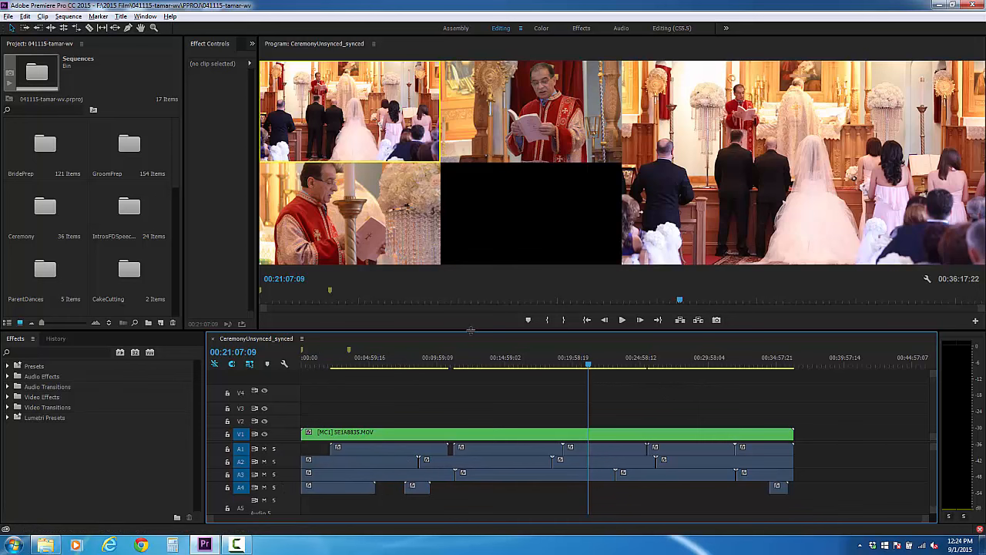
{"action": "left_click_drag", "start_coordinate": [470, 330], "coordinate": [469, 297]}
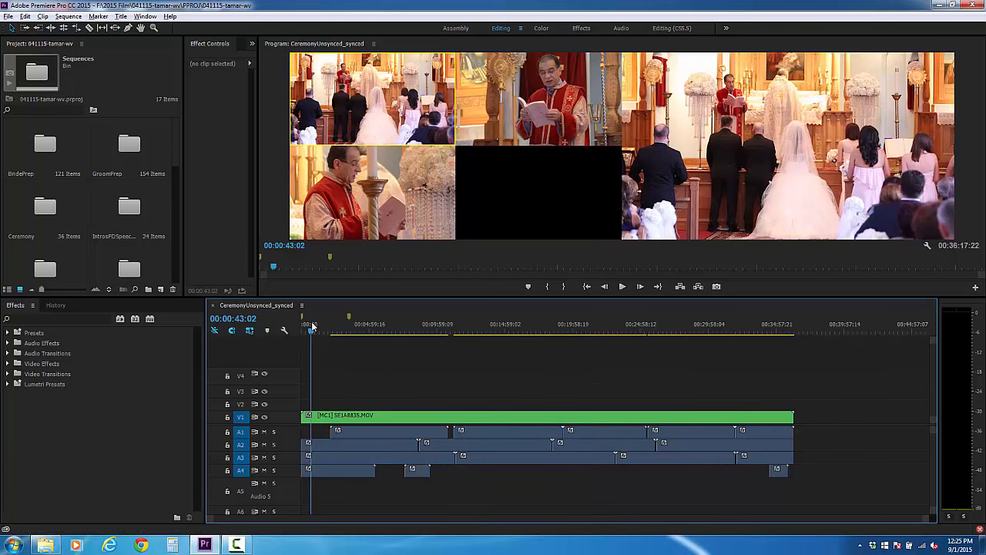
{"action": "left_click_drag", "start_coordinate": [312, 328], "coordinate": [302, 328]}
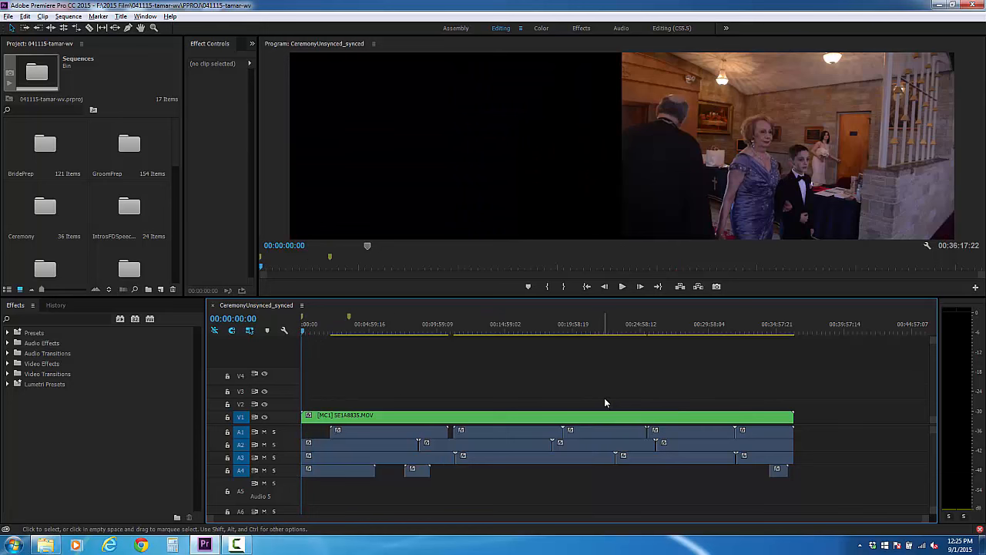
{"action": "left_click", "coordinate": [929, 245]}
{"action": "left_click", "coordinate": [615, 245]}
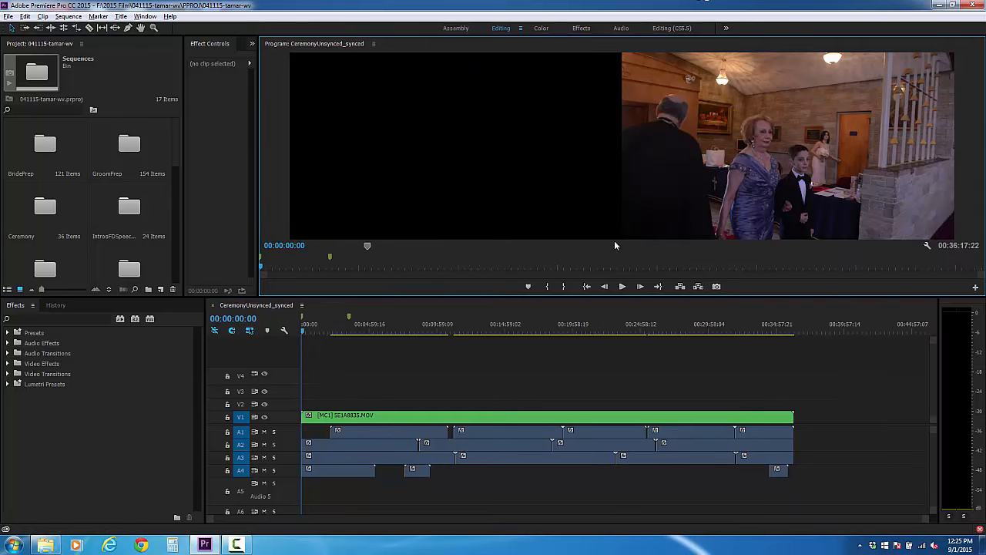
- Switch the multicam clip to camera 4 at about 00:00:22:16, and place the playhead at about 00:00:47:15
{"action": "left_click_drag", "start_coordinate": [305, 330], "coordinate": [308, 332]}
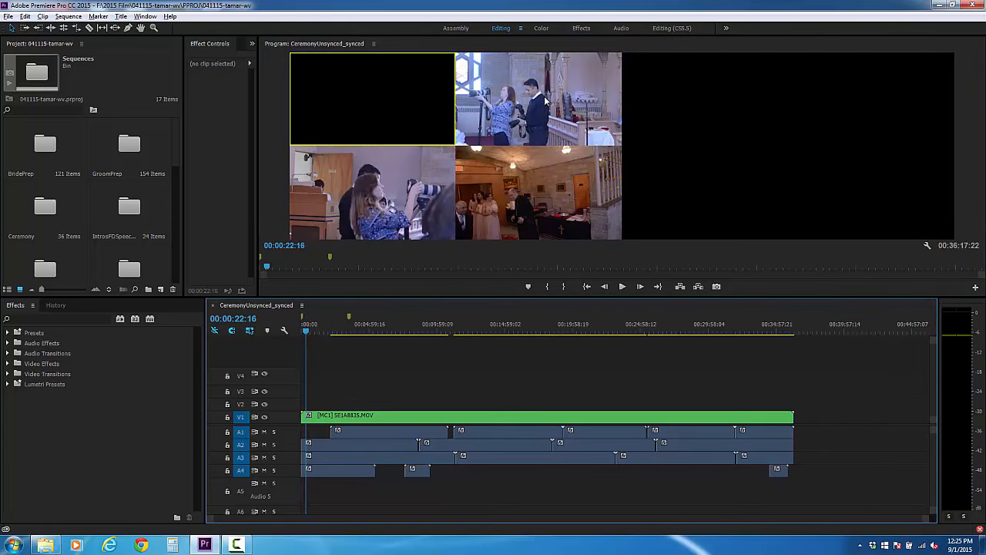
{"action": "left_click", "coordinate": [494, 193]}
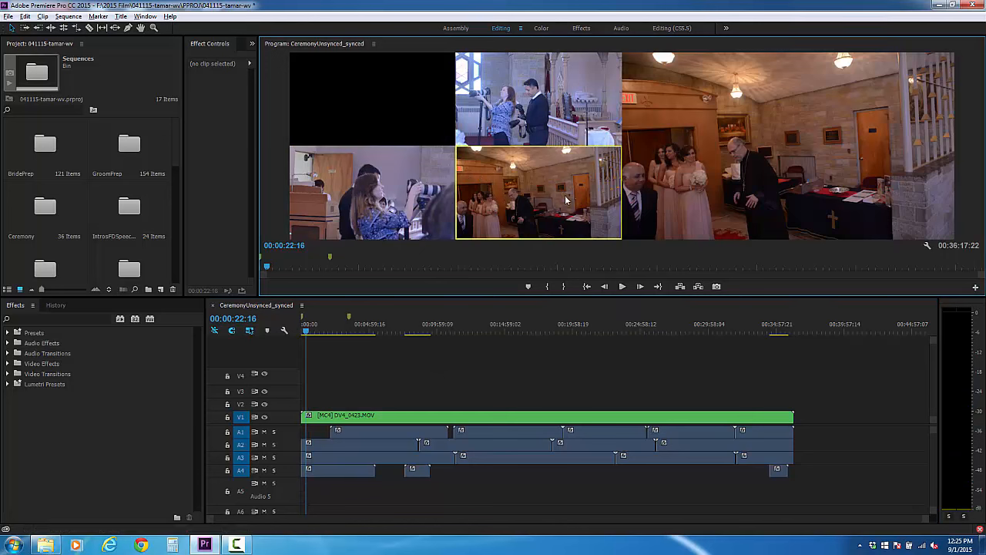
{"action": "left_click", "coordinate": [392, 326]}
{"action": "left_click", "coordinate": [313, 326]}
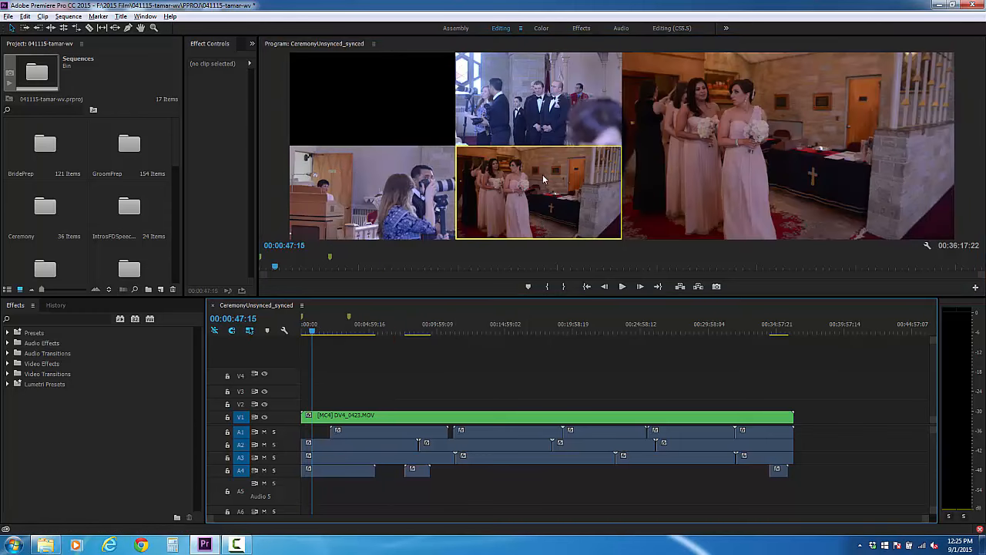
- Play the ceremony and cut live to camera 2, back to camera 4, then to camera 2, stopping at about 00:01:30:05
{"action": "key", "text": "space"}
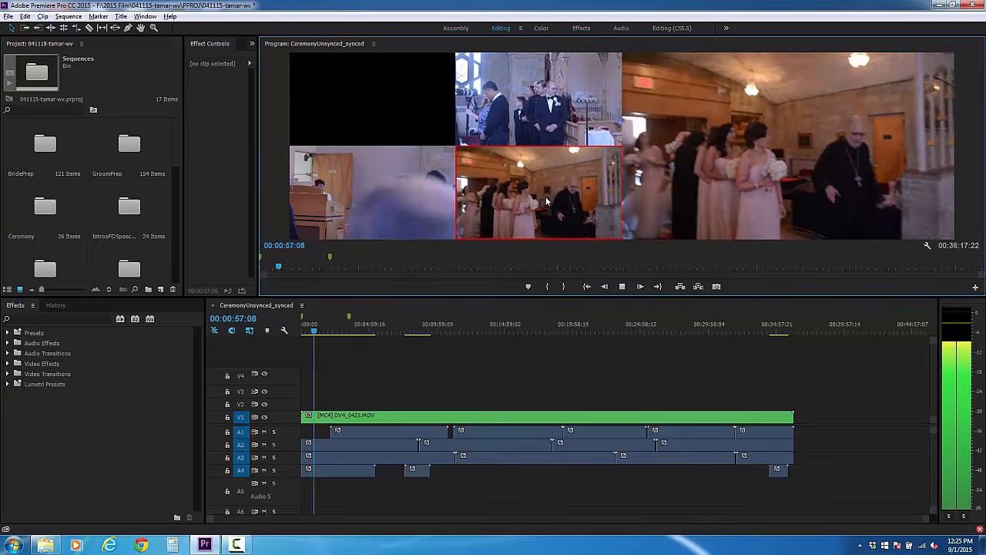
{"action": "key", "text": "2"}
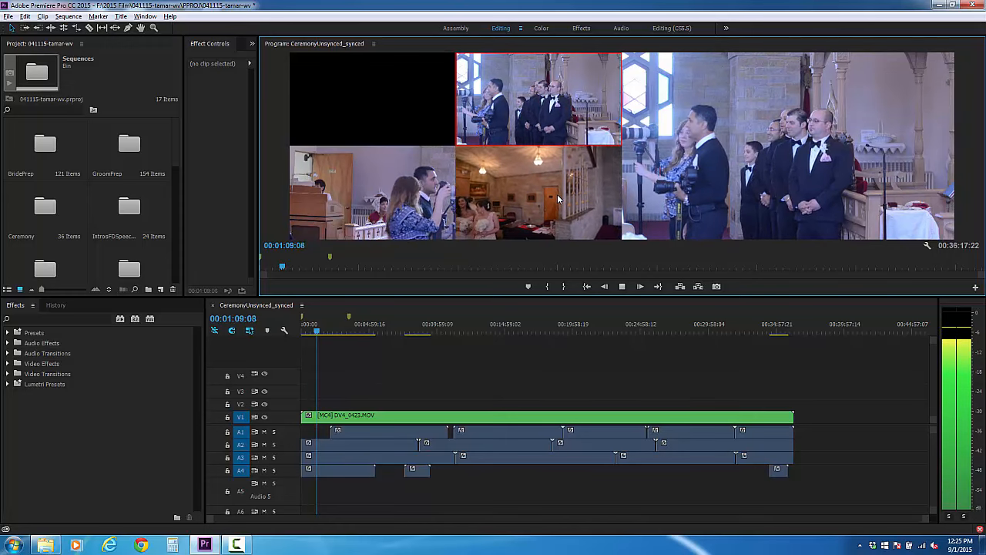
{"action": "left_click", "coordinate": [558, 198]}
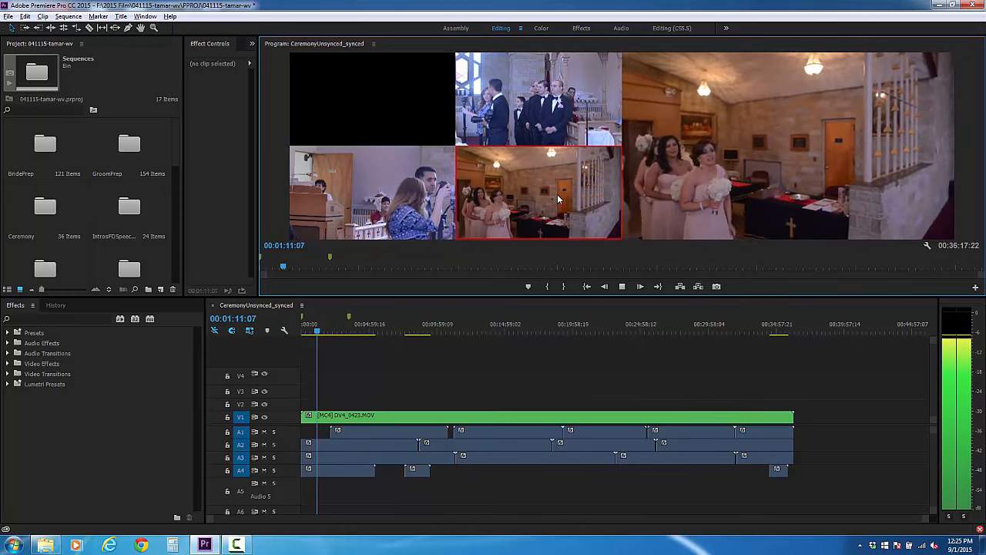
{"action": "left_click", "coordinate": [550, 107]}
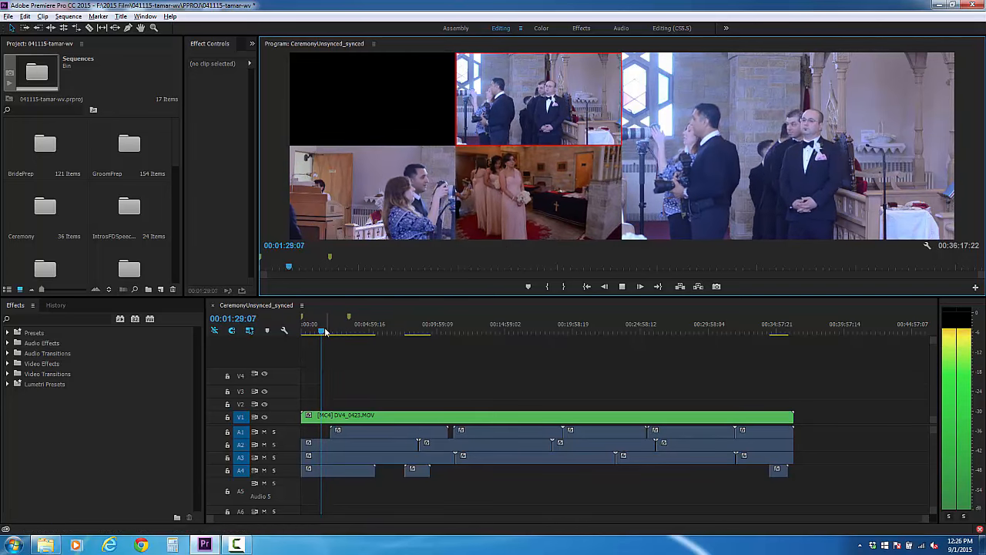
{"action": "key", "text": "space"}
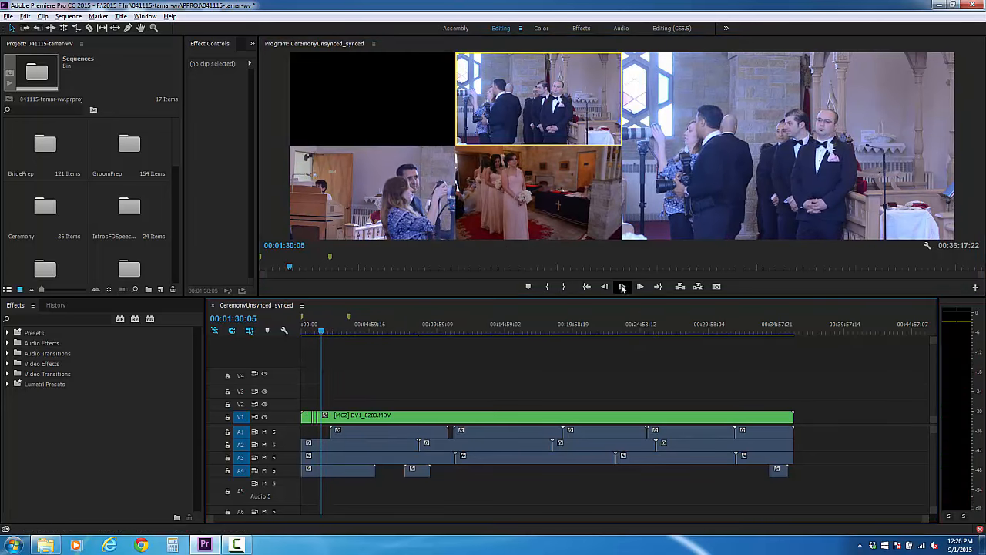
- Preview the footage to find the real ceremony start, and split the clips on all tracks at 00:01:56:16
{"action": "left_click_drag", "start_coordinate": [323, 333], "coordinate": [331, 330]}
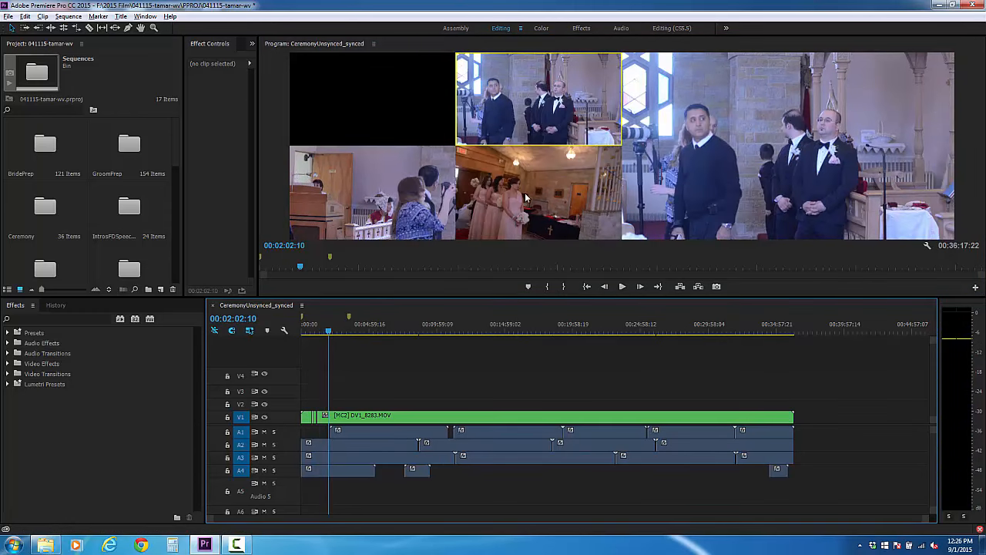
{"action": "key", "text": "space"}
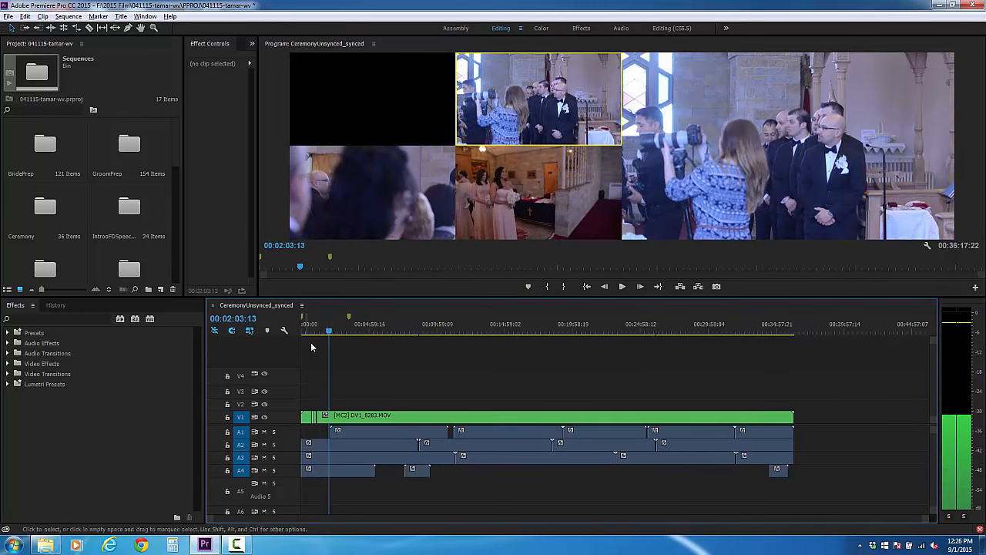
{"action": "key", "text": "space"}
{"action": "scroll", "coordinate": [314, 375], "scroll_direction": "up", "scroll_amount": 5}
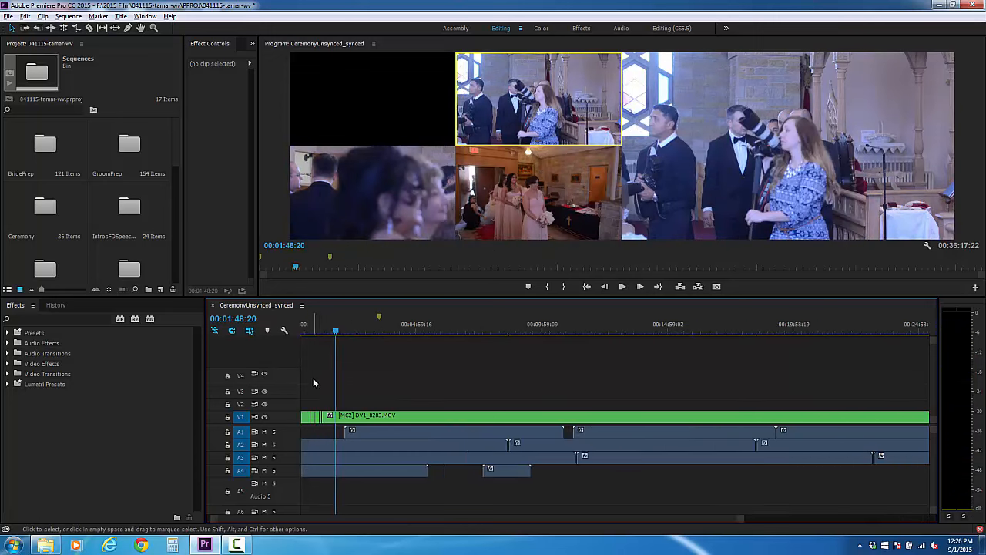
{"action": "left_click_drag", "start_coordinate": [372, 332], "coordinate": [398, 331]}
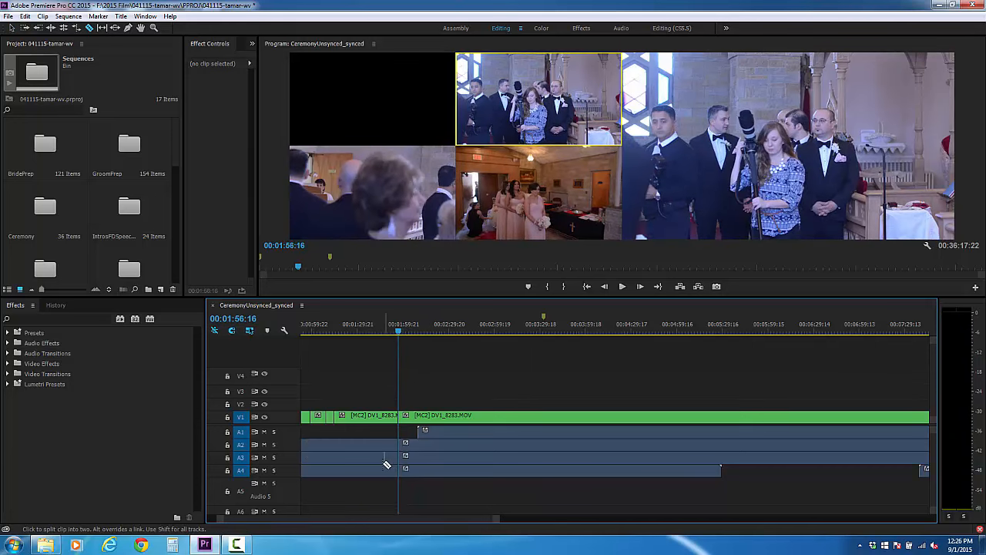
{"action": "key", "text": "v"}
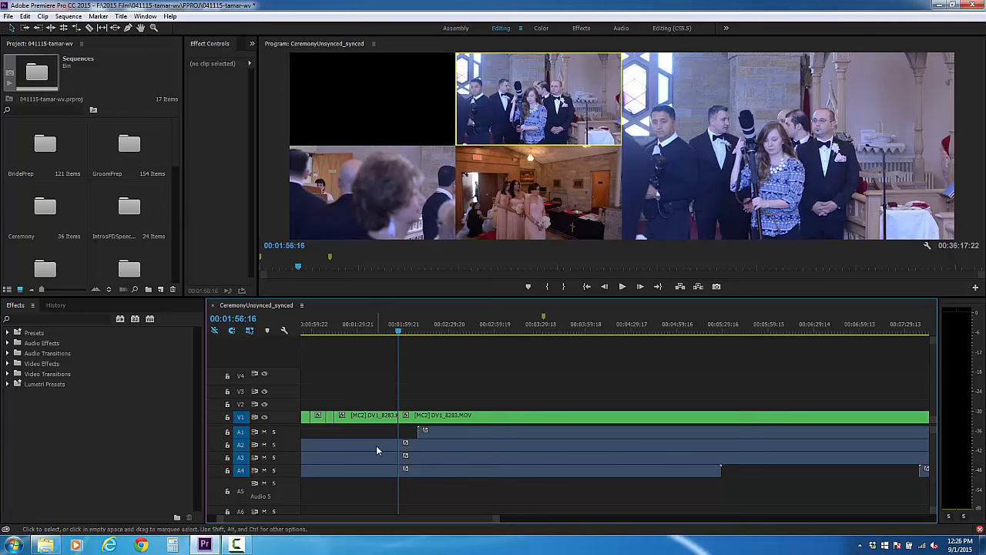
- Delete all video and audio pieces before 00:01:56:16 and ripple delete the empty gap at the sequence start
{"action": "scroll", "coordinate": [515, 437], "scroll_direction": "down", "scroll_amount": 8}
{"action": "left_click_drag", "start_coordinate": [359, 392], "coordinate": [302, 475]}
{"action": "key", "text": "Delete"}
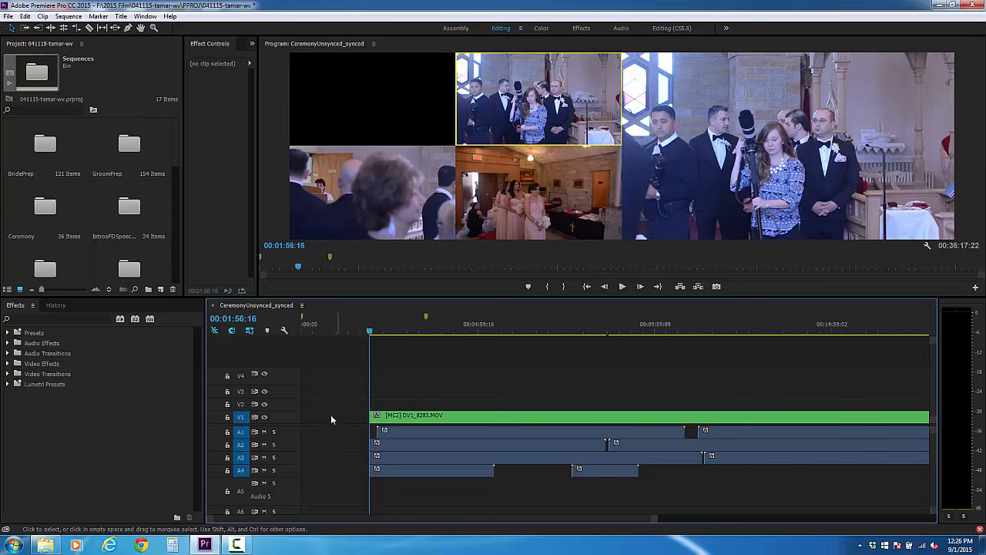
{"action": "right_click", "coordinate": [332, 415]}
{"action": "left_click", "coordinate": [362, 420]}
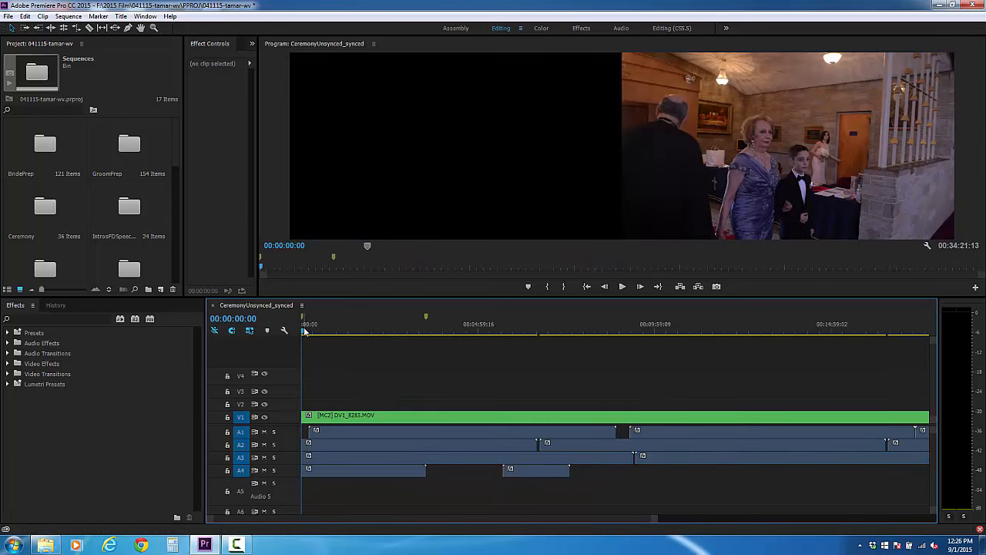
- Play the trimmed sequence from the start and cut live between cameras 4, 2 and 1, ending on camera 4 at about 00:00:33
{"action": "key", "text": "space"}
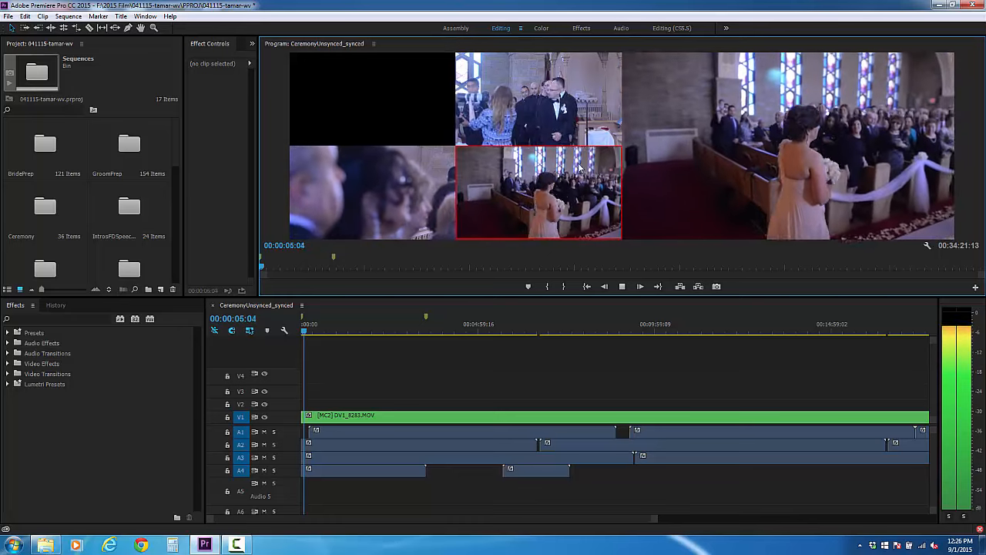
{"action": "left_click", "coordinate": [573, 116]}
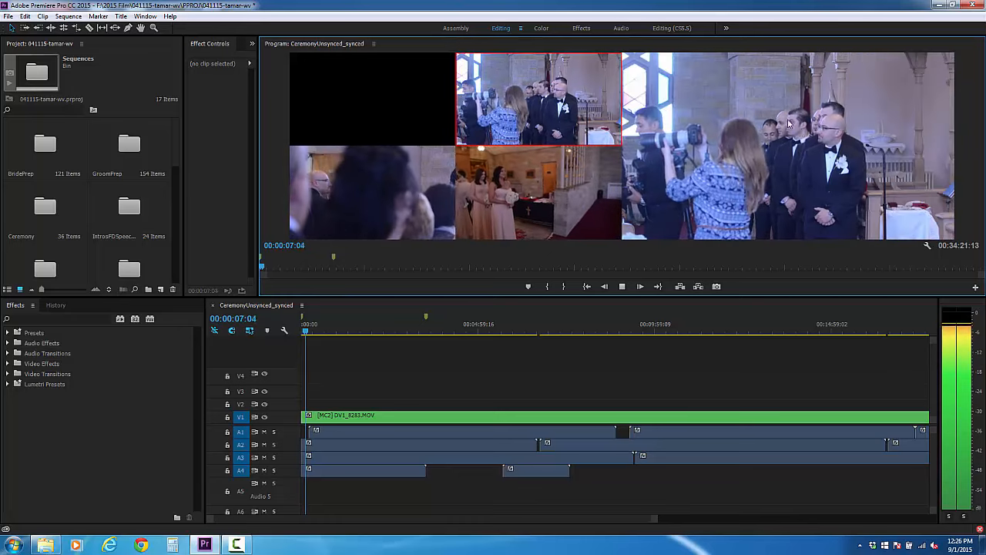
{"action": "left_click", "coordinate": [535, 192]}
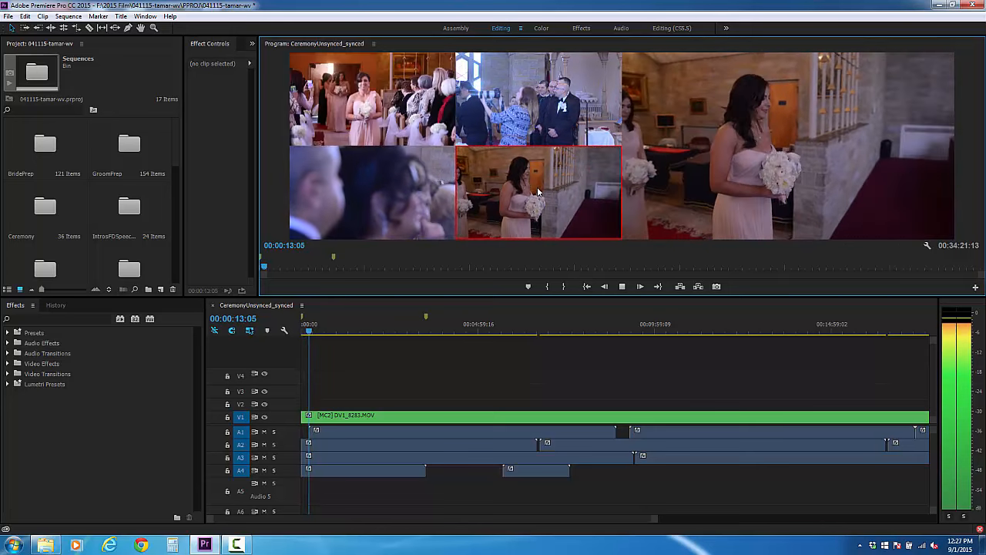
{"action": "left_click", "coordinate": [398, 120]}
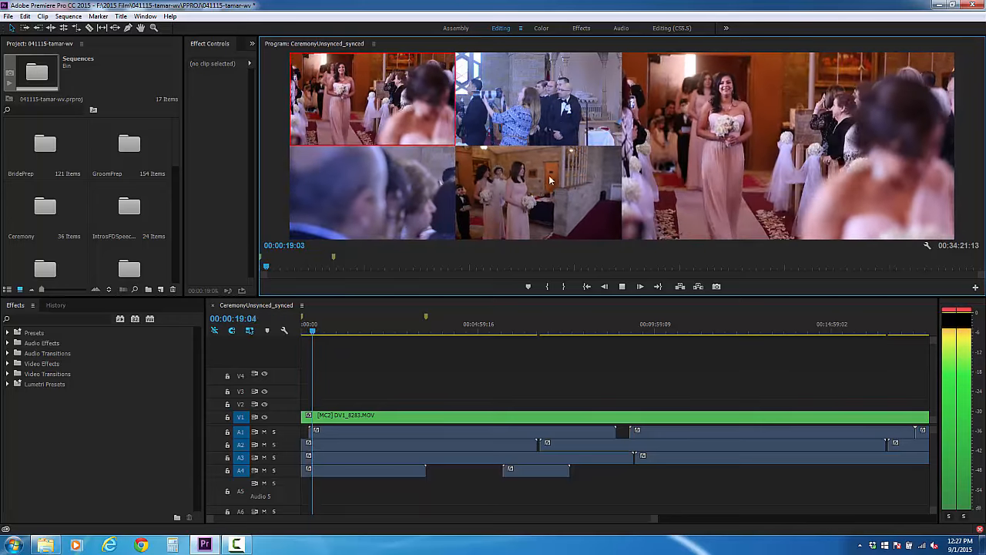
{"action": "left_click", "coordinate": [522, 194]}
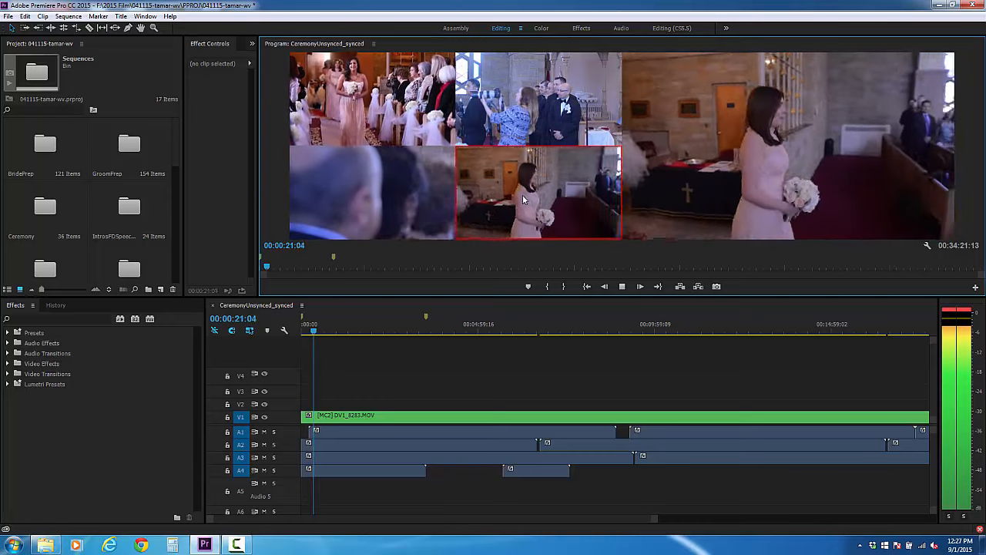
{"action": "left_click", "coordinate": [389, 108]}
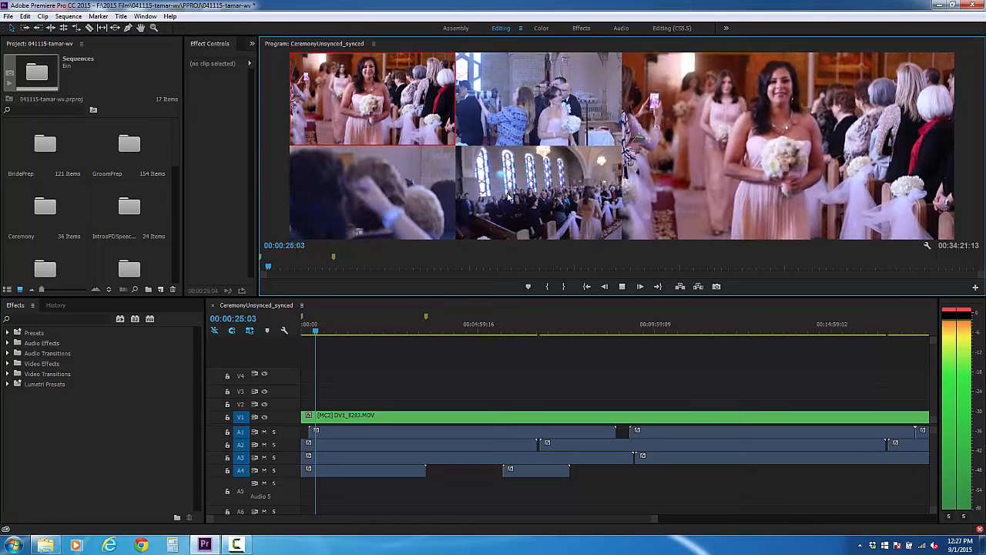
{"action": "left_click", "coordinate": [538, 104]}
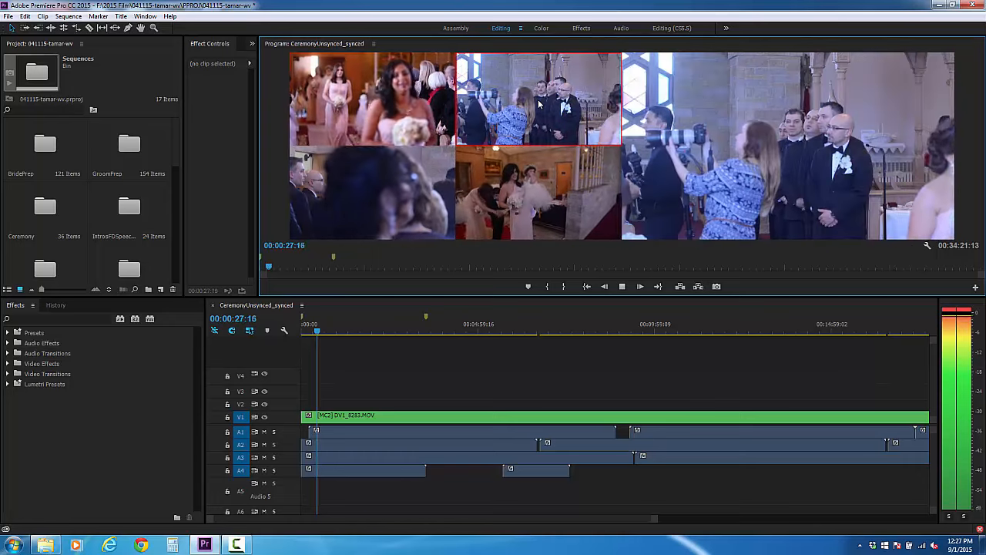
{"action": "left_click", "coordinate": [545, 191]}
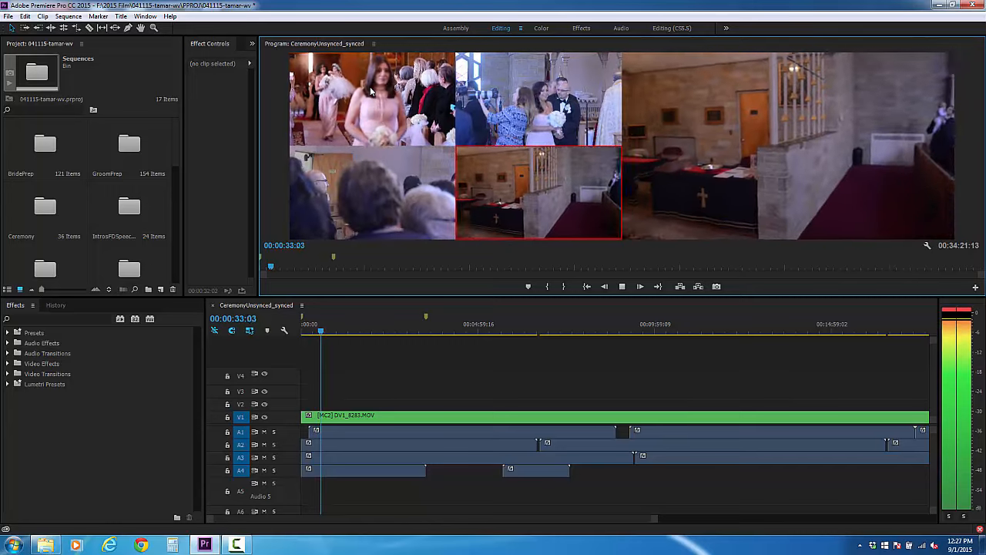
- Continue cutting live by alternating cameras 1 and 4, finish on camera 1, and stop playback at about 00:01:10:16
{"action": "left_click", "coordinate": [370, 87]}
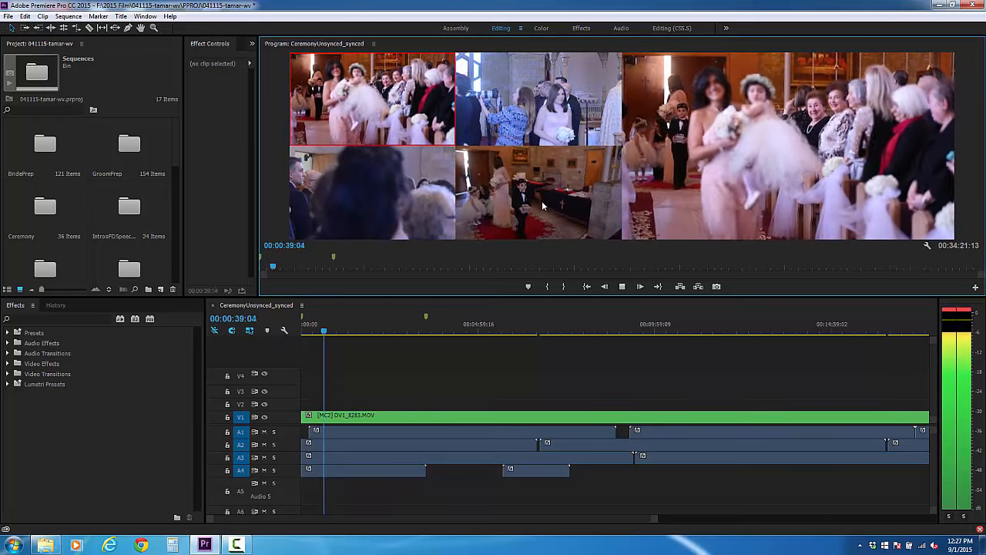
{"action": "left_click", "coordinate": [543, 205]}
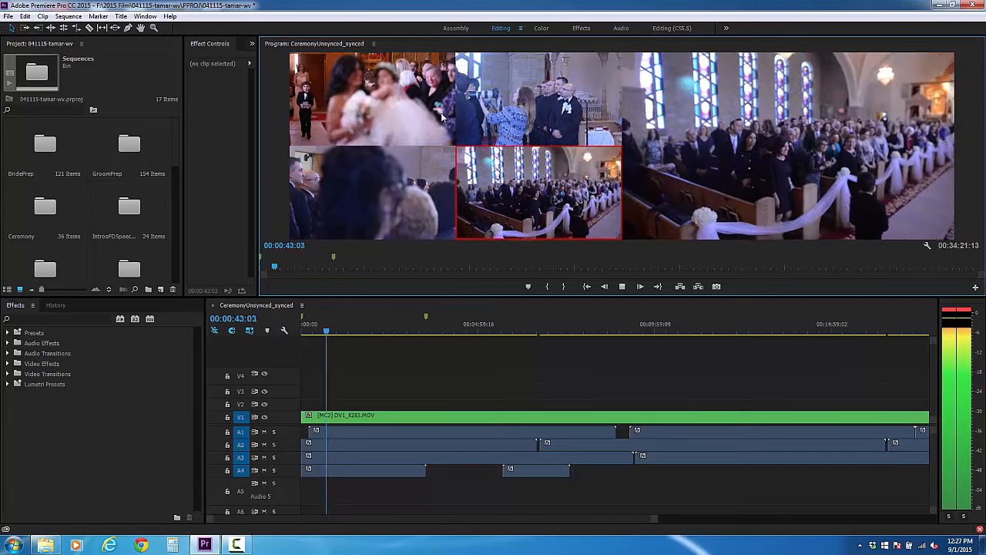
{"action": "left_click", "coordinate": [413, 114]}
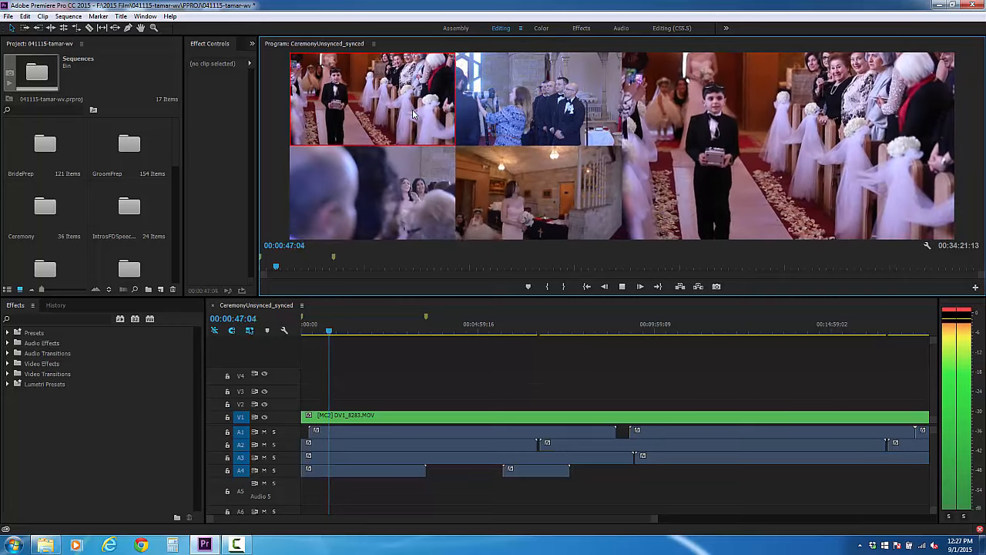
{"action": "left_click", "coordinate": [543, 191]}
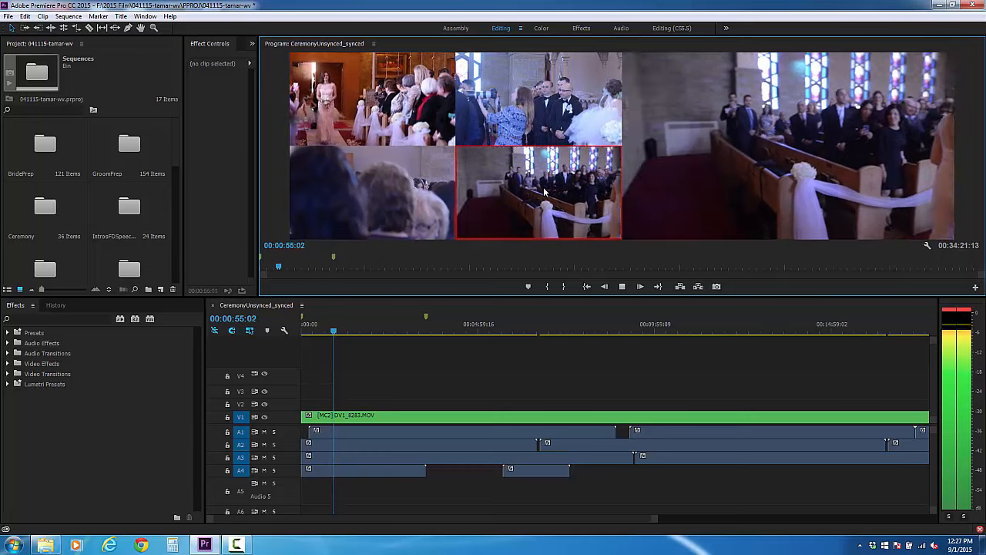
{"action": "left_click", "coordinate": [369, 117]}
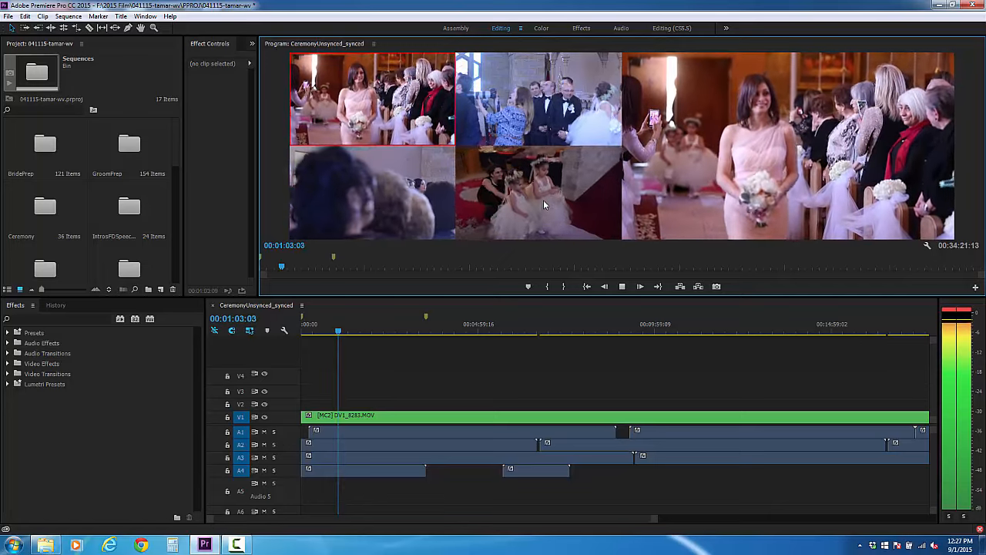
{"action": "left_click", "coordinate": [544, 200]}
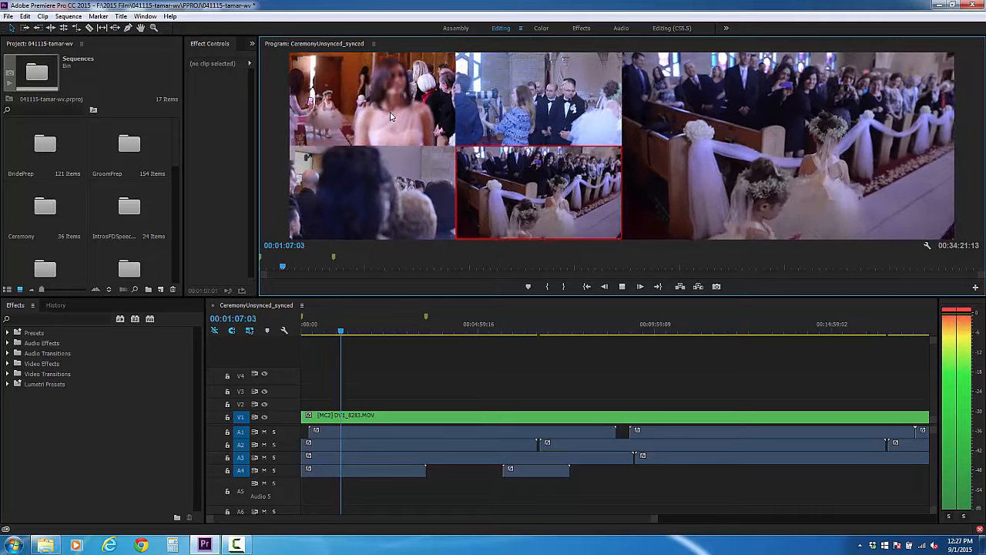
{"action": "left_click", "coordinate": [390, 114]}
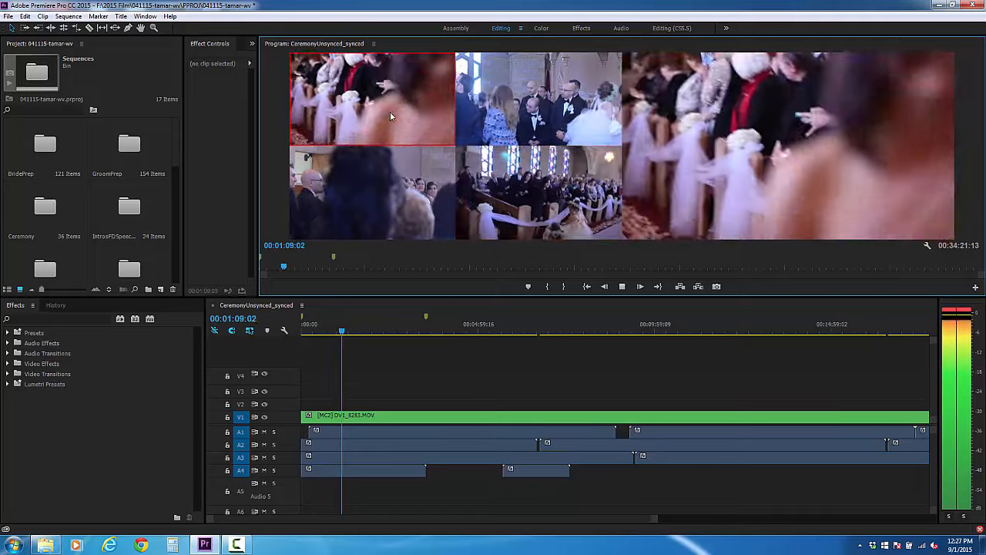
{"action": "left_click", "coordinate": [623, 287]}
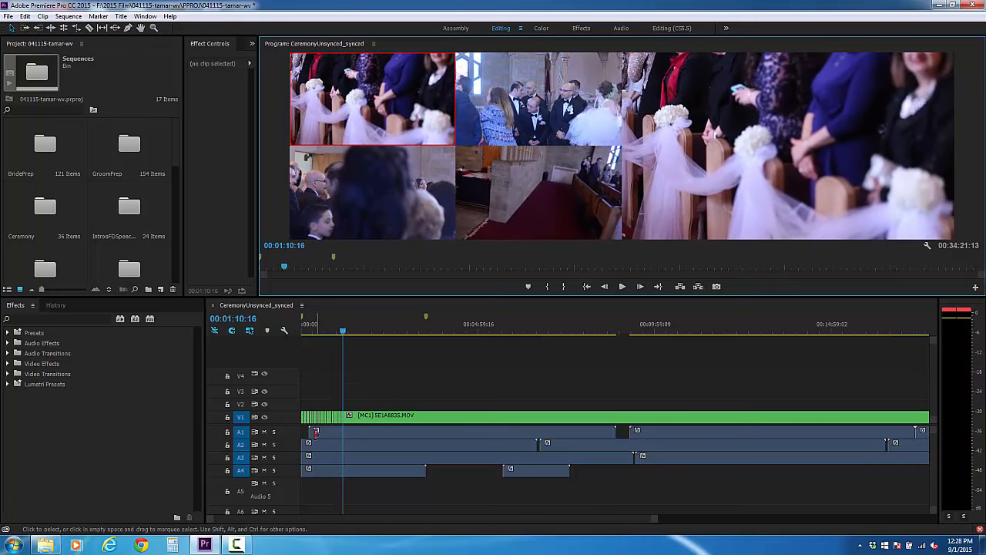
- Resume playback from about 00:01:05:12 and cut live to cameras 1, 2, 4, 1 and 4, stopping at about 00:01:29:14
{"action": "scroll", "coordinate": [327, 418], "scroll_direction": "up", "scroll_amount": 6}
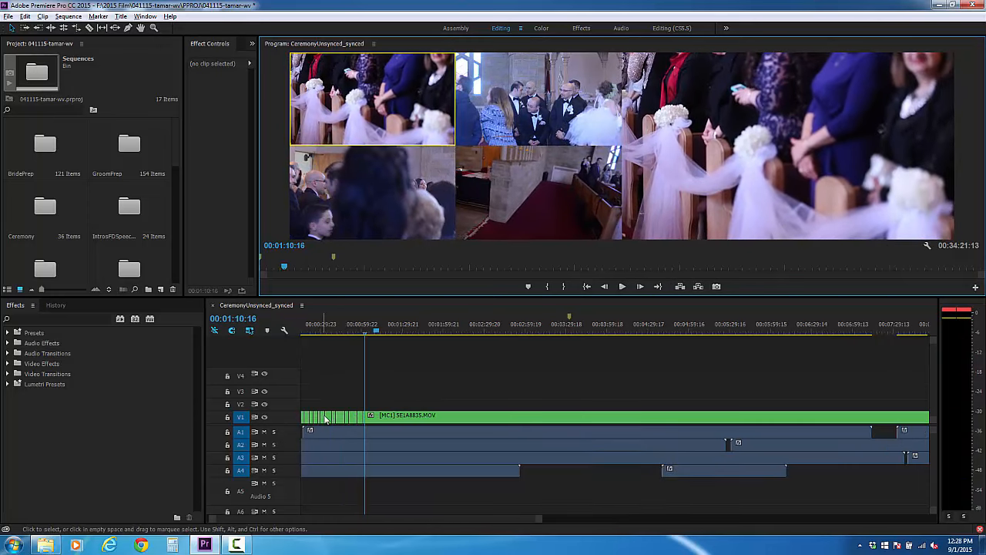
{"action": "left_click", "coordinate": [500, 323]}
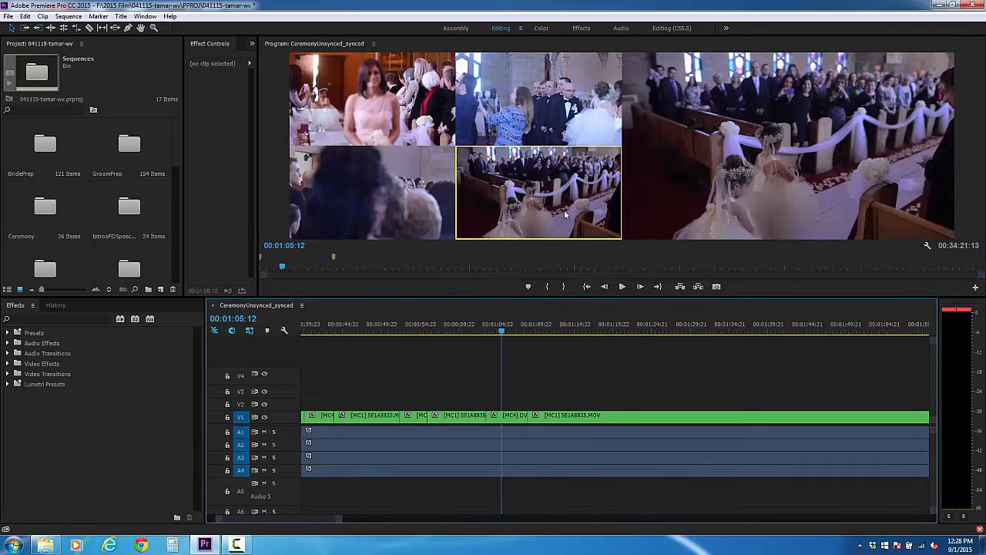
{"action": "key", "text": "space"}
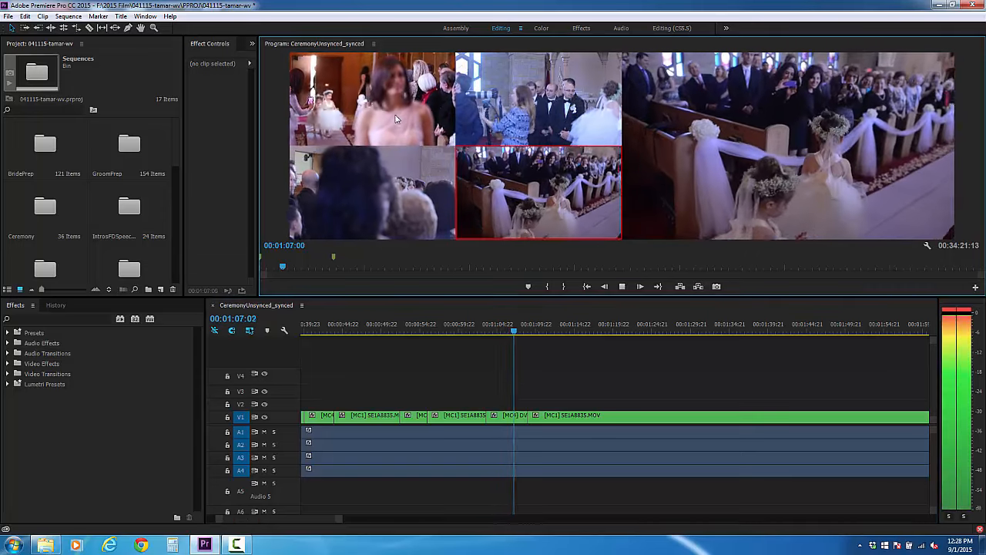
{"action": "left_click", "coordinate": [393, 116]}
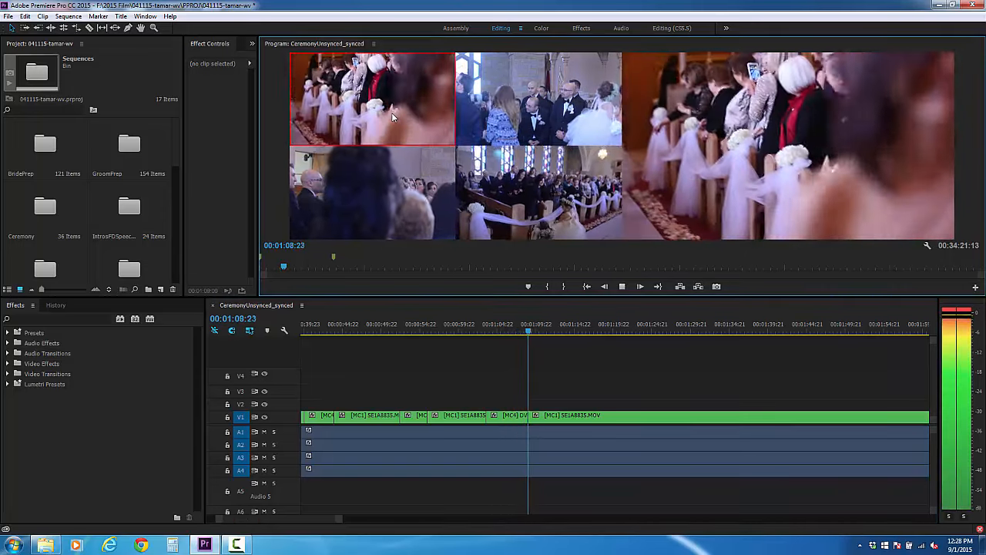
{"action": "left_click", "coordinate": [532, 135]}
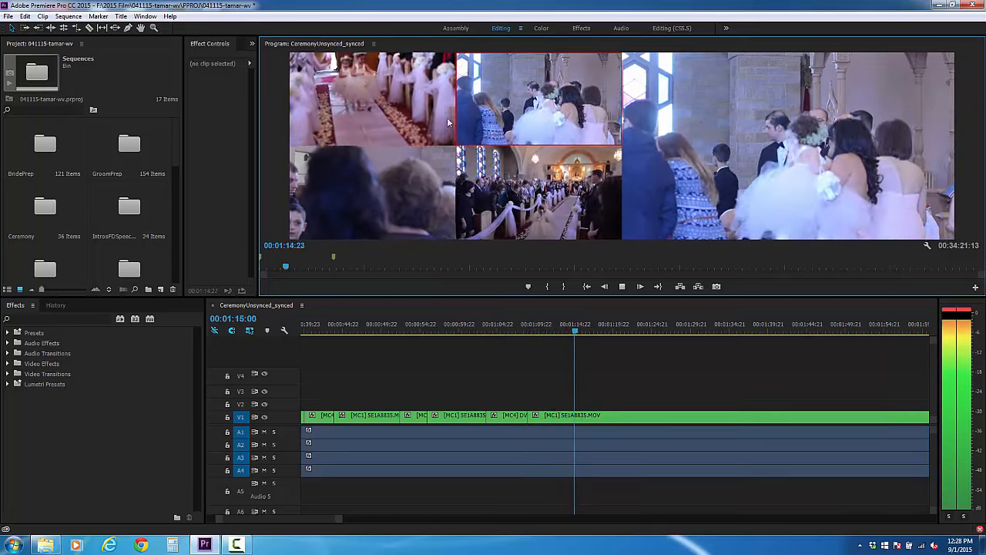
{"action": "left_click", "coordinate": [546, 210]}
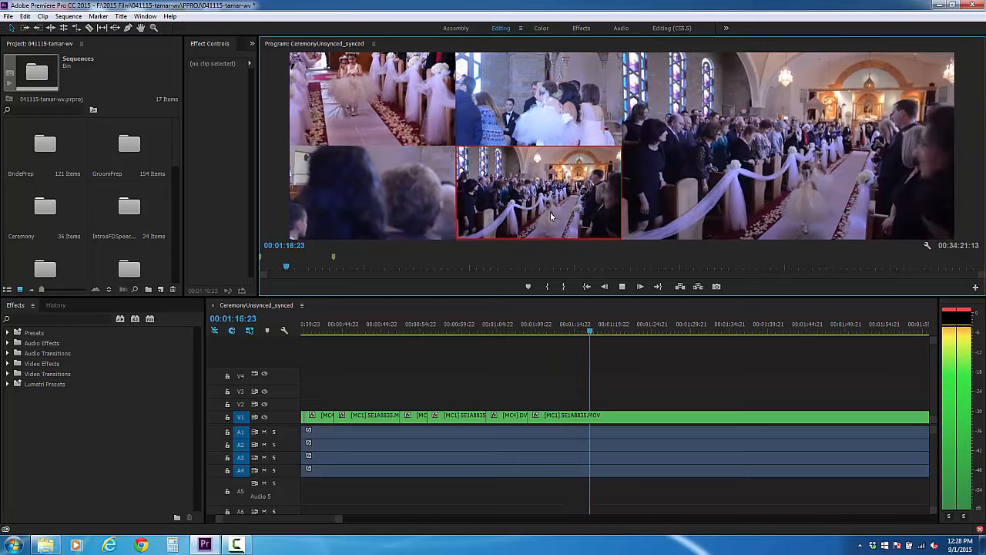
{"action": "left_click", "coordinate": [366, 92]}
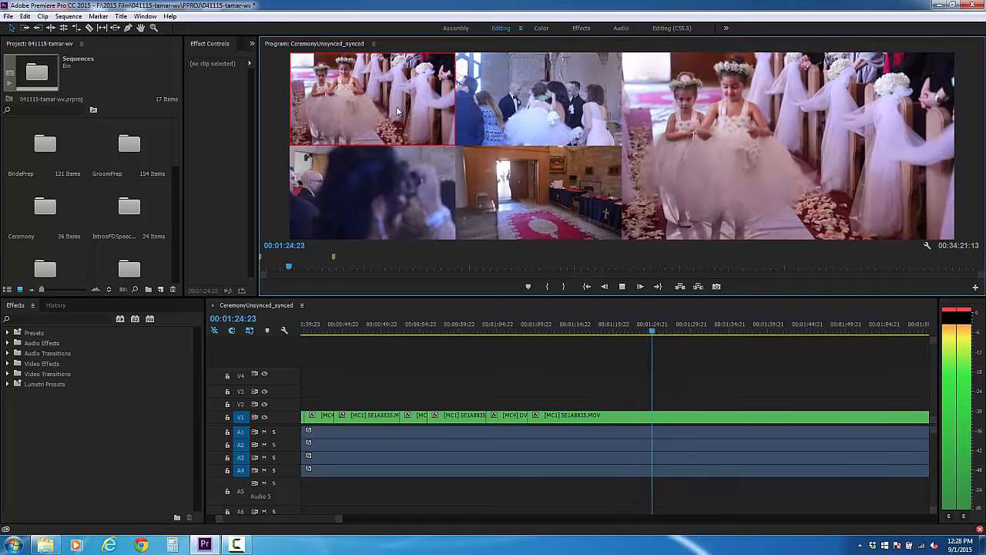
{"action": "left_click", "coordinate": [530, 177]}
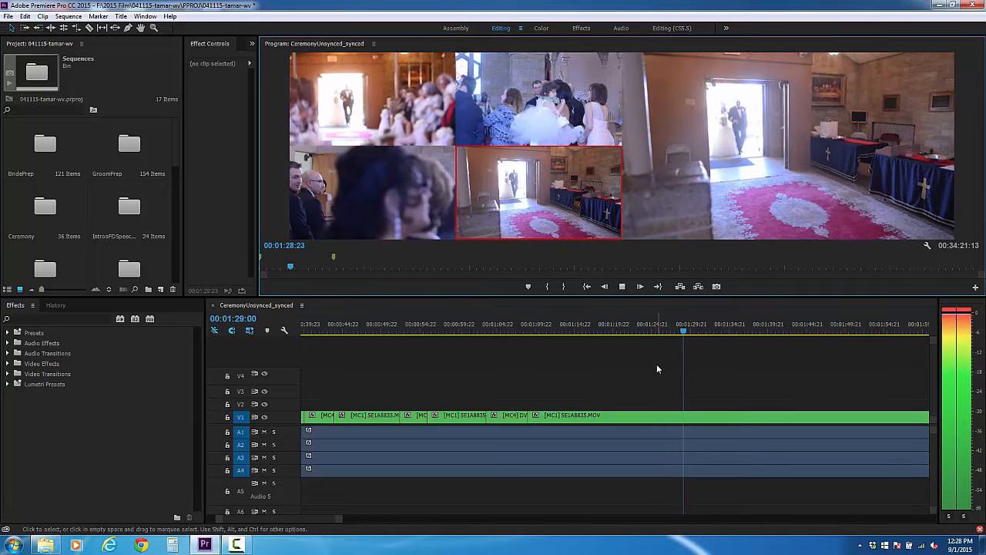
{"action": "left_click", "coordinate": [622, 287]}
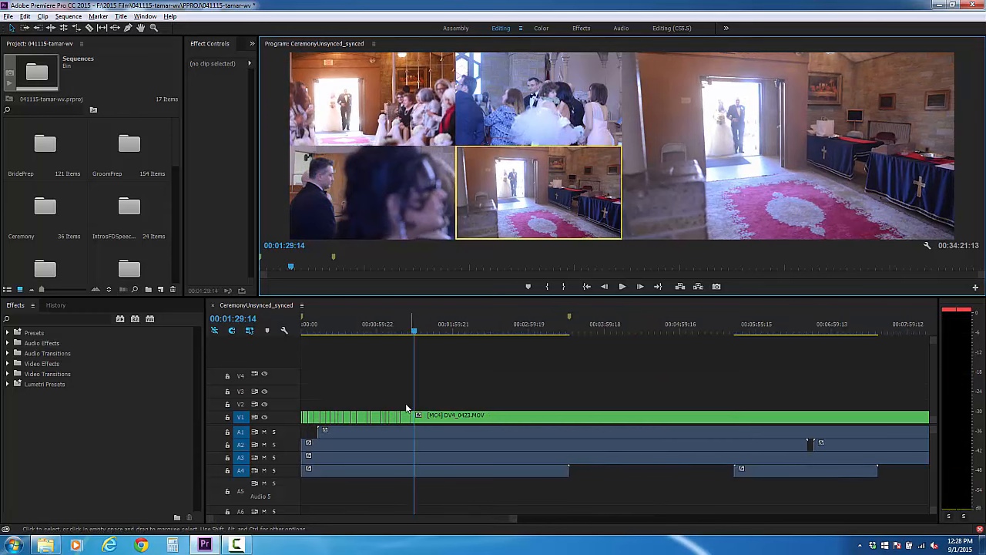
- Move the playhead to 00:02:50:09 and split the audio clips on tracks A1 to A4 there
{"action": "key", "text": "minus"}
{"action": "key", "text": "minus"}
{"action": "key", "text": "minus"}
{"action": "key", "text": "minus"}
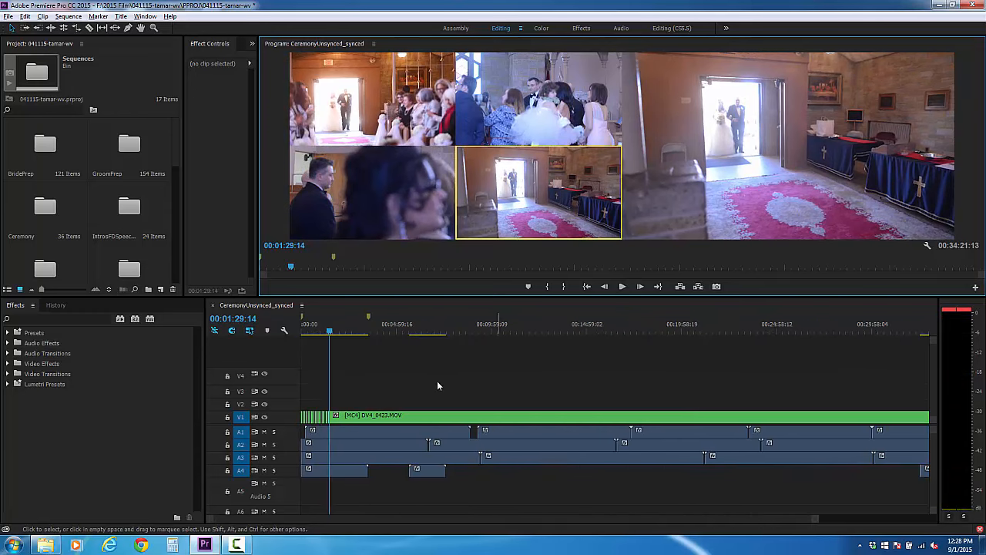
{"action": "scroll", "coordinate": [330, 399], "scroll_direction": "up", "scroll_amount": 4}
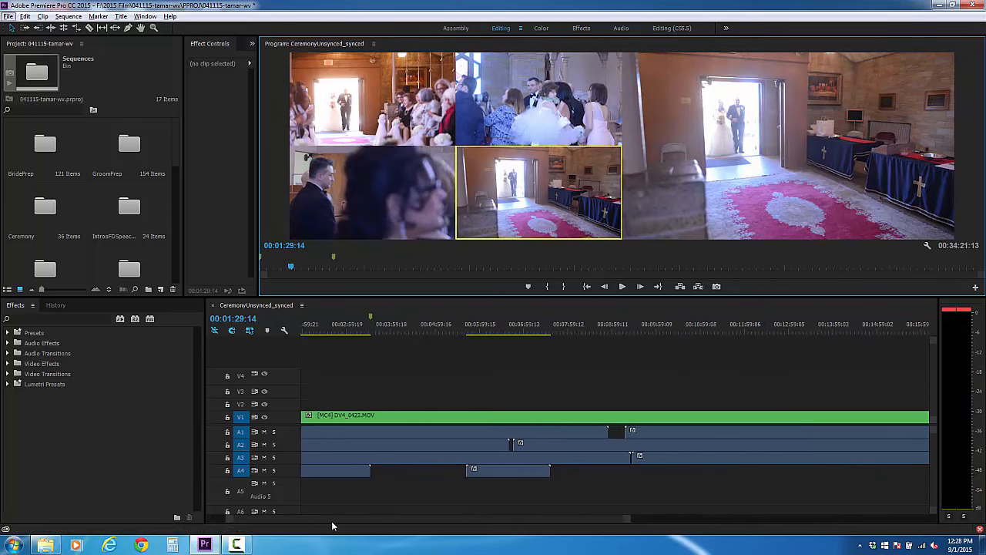
{"action": "scroll", "coordinate": [323, 402], "scroll_direction": "up", "scroll_amount": 5}
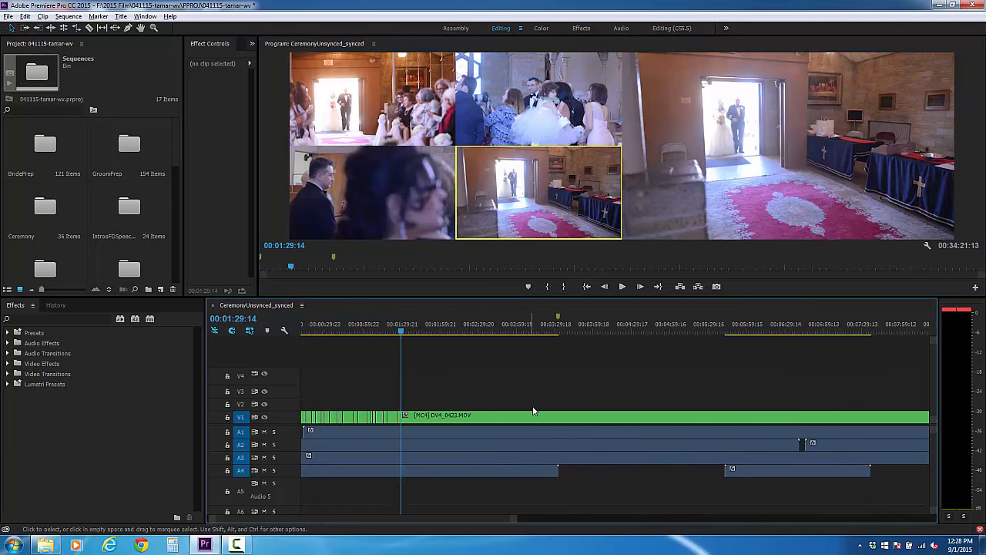
{"action": "scroll", "coordinate": [532, 410], "scroll_direction": "down", "scroll_amount": 1}
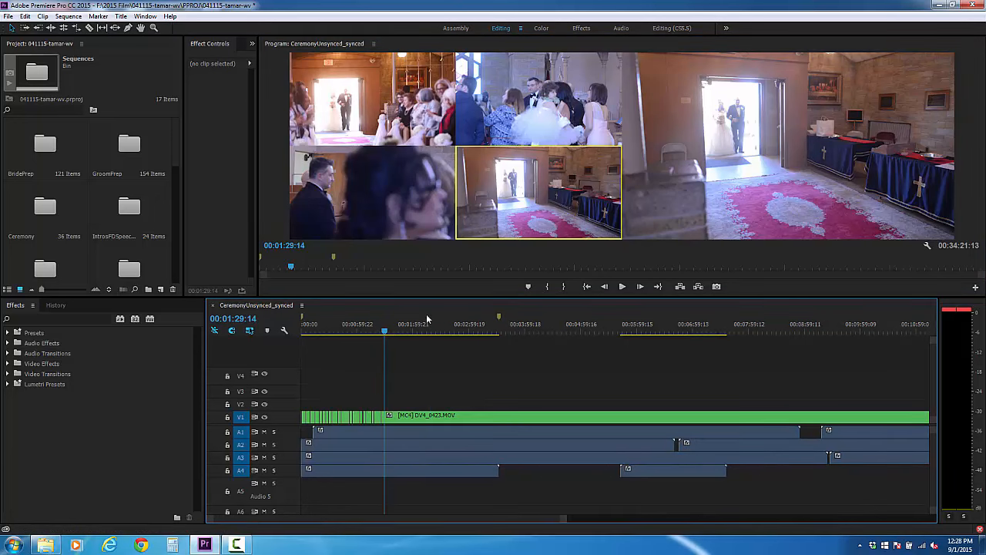
{"action": "left_click_drag", "start_coordinate": [433, 316], "coordinate": [461, 327]}
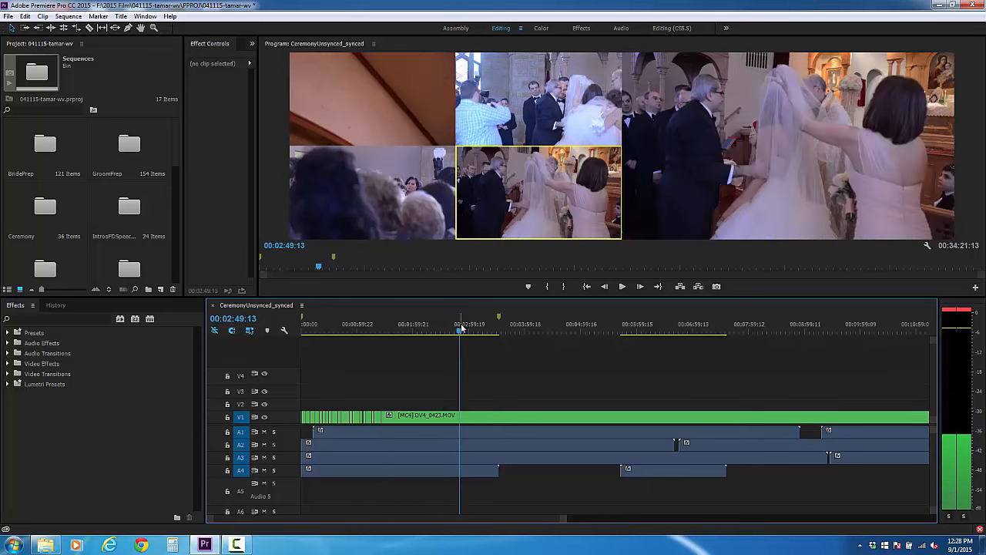
{"action": "key", "text": "space"}
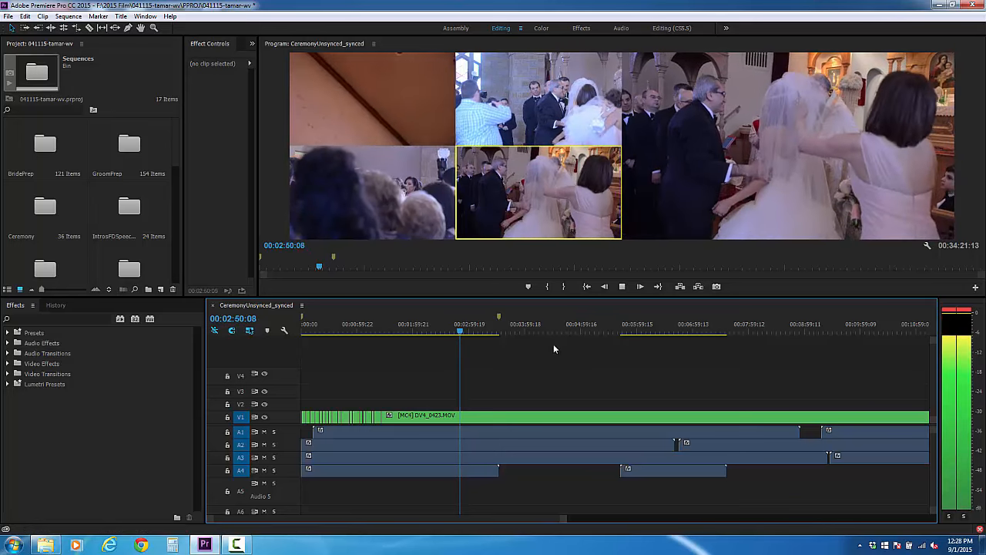
{"action": "key", "text": "space"}
{"action": "key", "text": "c"}
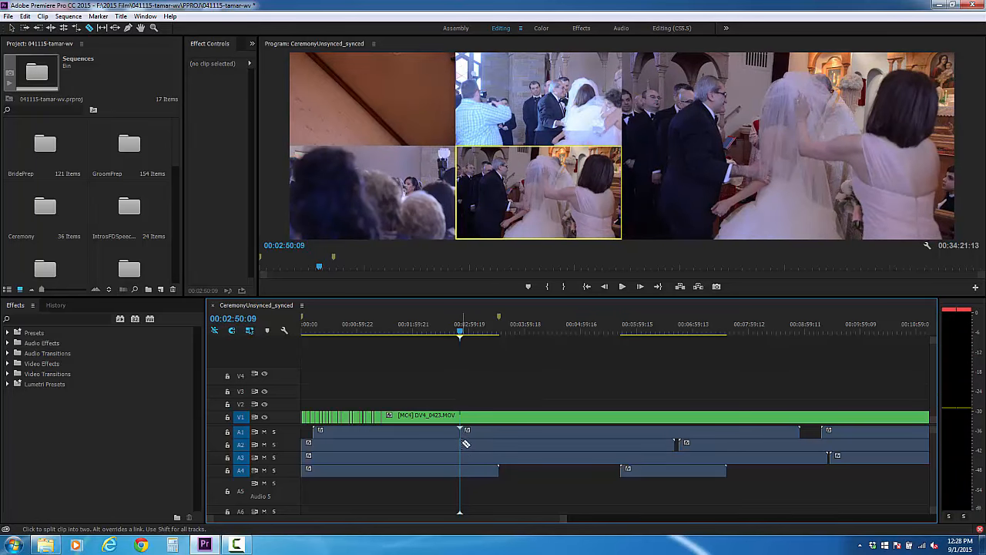
{"action": "key", "text": "v"}
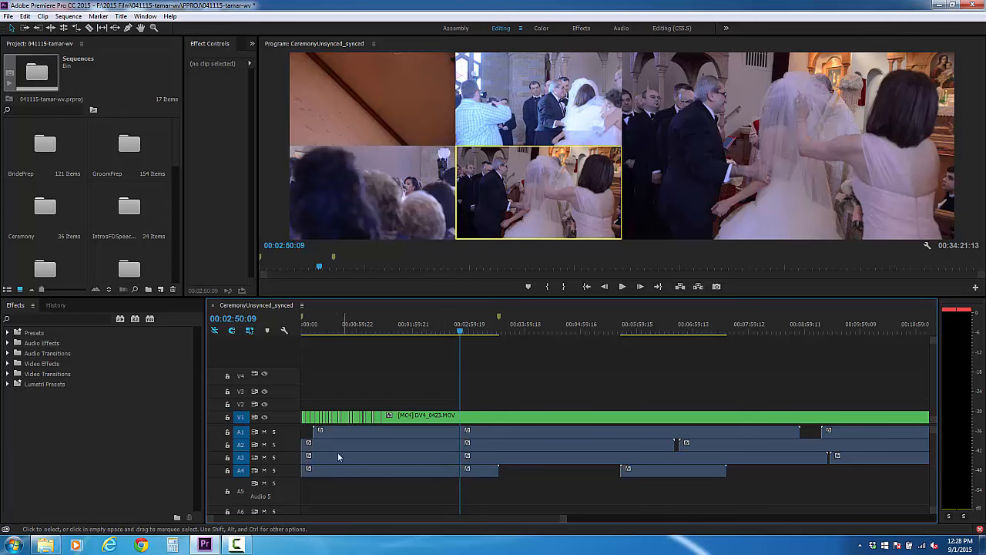
- Disable the audio pieces on tracks A1, A2 and A3 before the split, keeping only A4 enabled there
{"action": "left_click", "coordinate": [368, 457]}
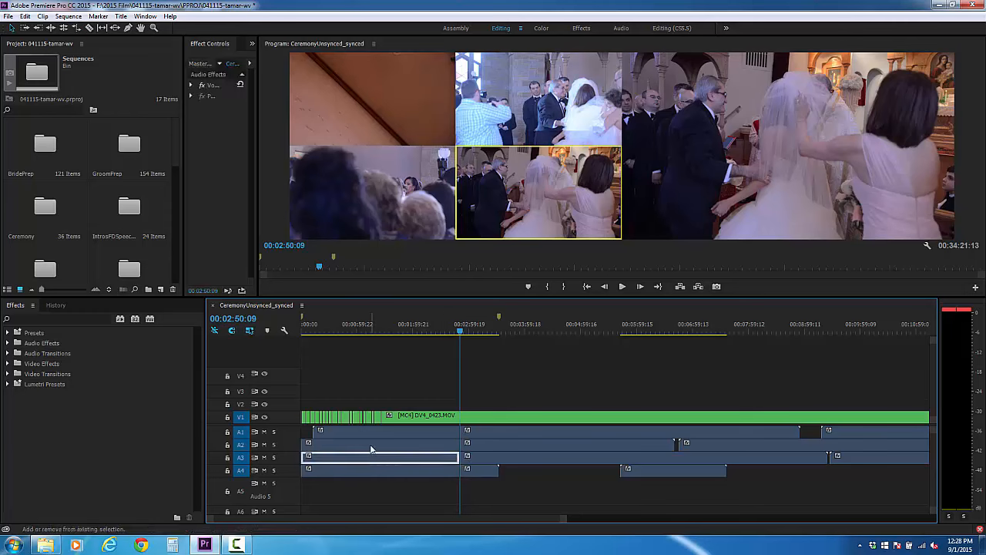
{"action": "left_click", "coordinate": [412, 445], "text": "shift"}
{"action": "left_click", "coordinate": [413, 432], "text": "shift"}
{"action": "right_click", "coordinate": [418, 432]}
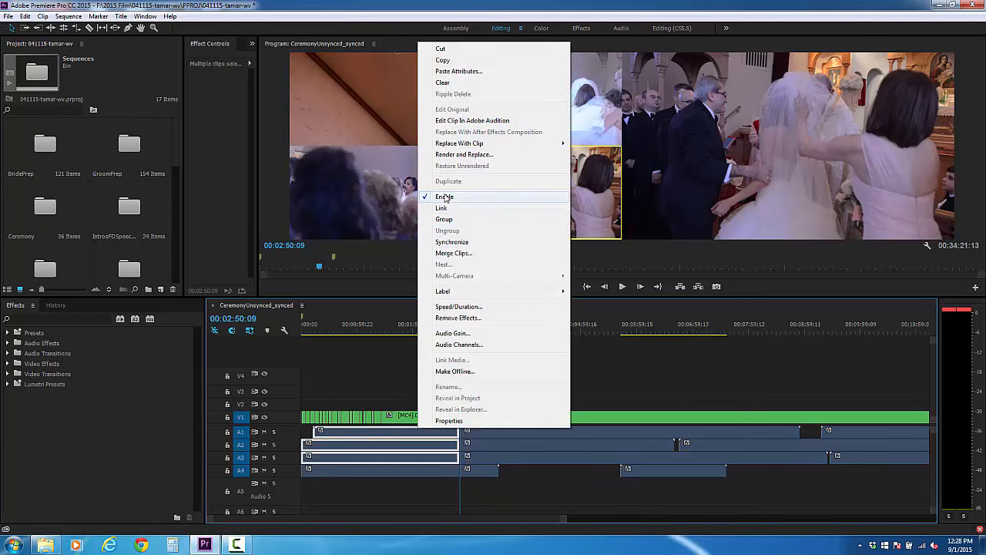
{"action": "left_click", "coordinate": [445, 197]}
{"action": "left_click", "coordinate": [421, 365]}
- Play the sequence from about 00:01:17:01 to check the remaining audio, and review the audio clips along the whole timeline
{"action": "left_click", "coordinate": [374, 323]}
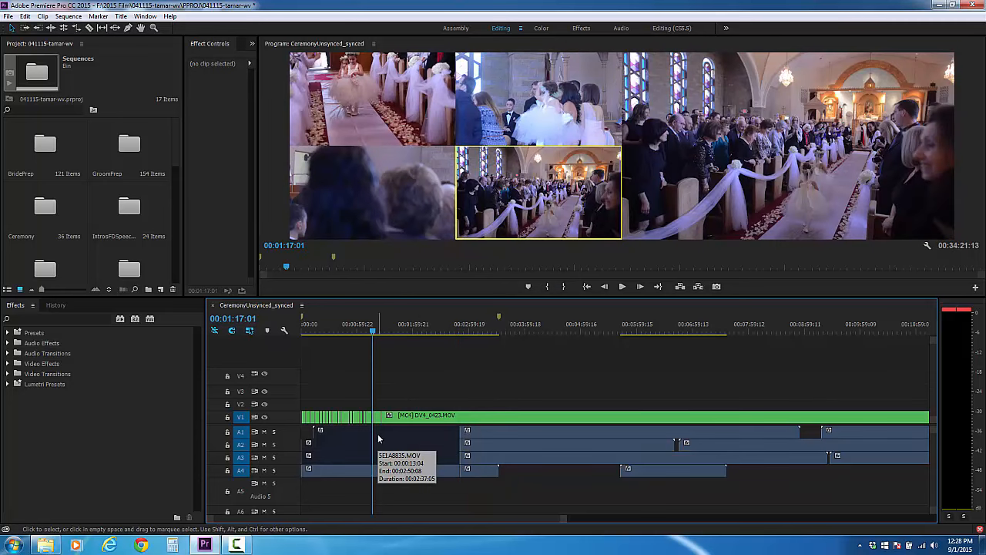
{"action": "key", "text": "space"}
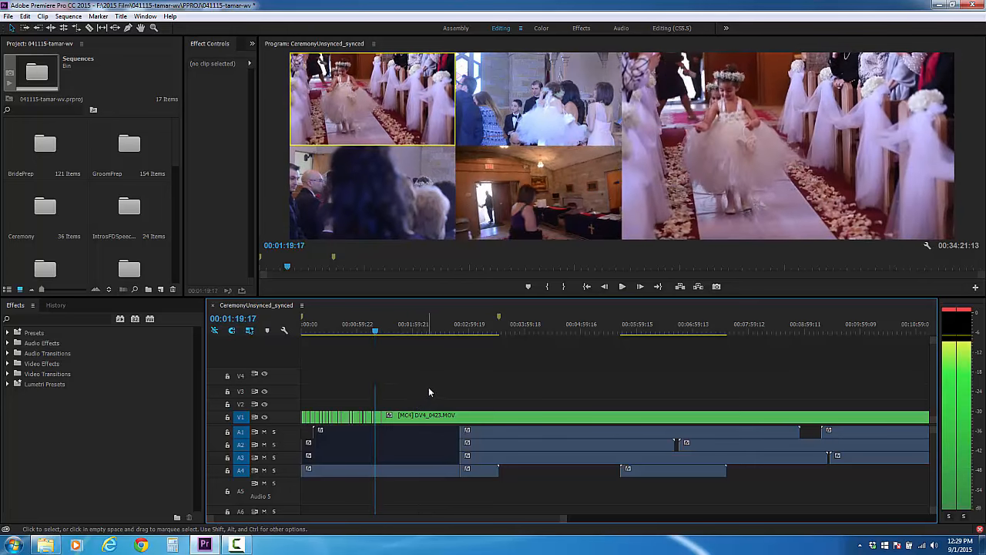
{"action": "key", "text": "space"}
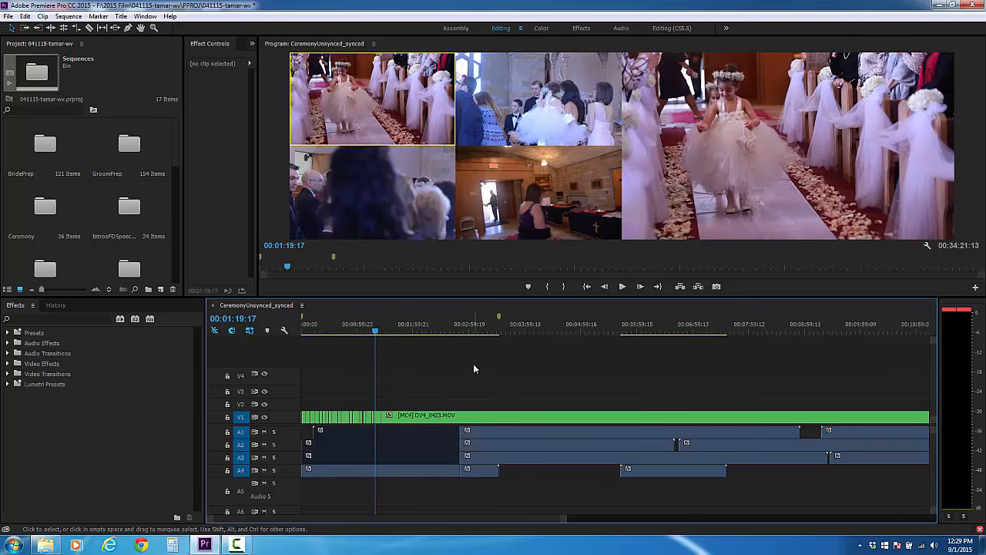
{"action": "scroll", "coordinate": [483, 442], "scroll_direction": "down", "scroll_amount": 2}
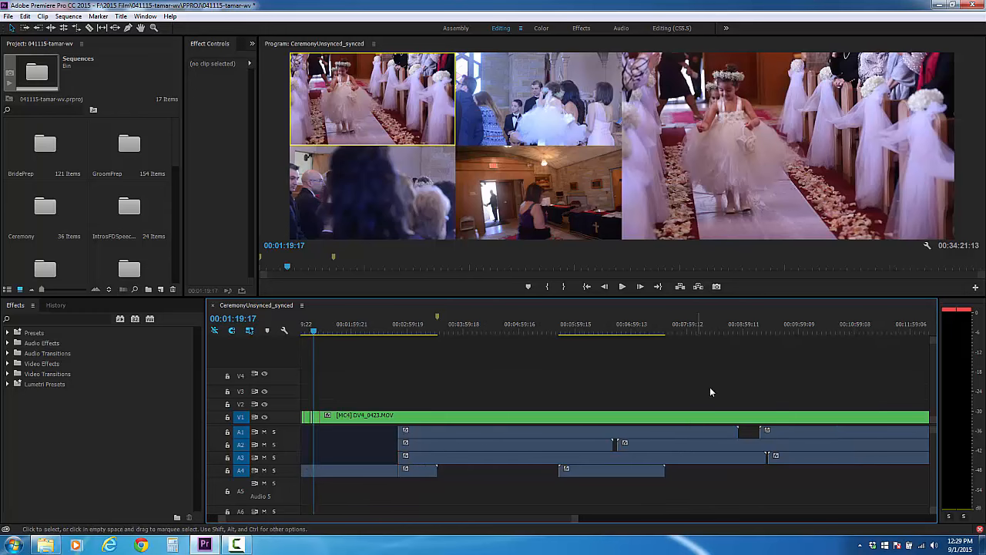
{"action": "scroll", "coordinate": [478, 445], "scroll_direction": "down", "scroll_amount": 8}
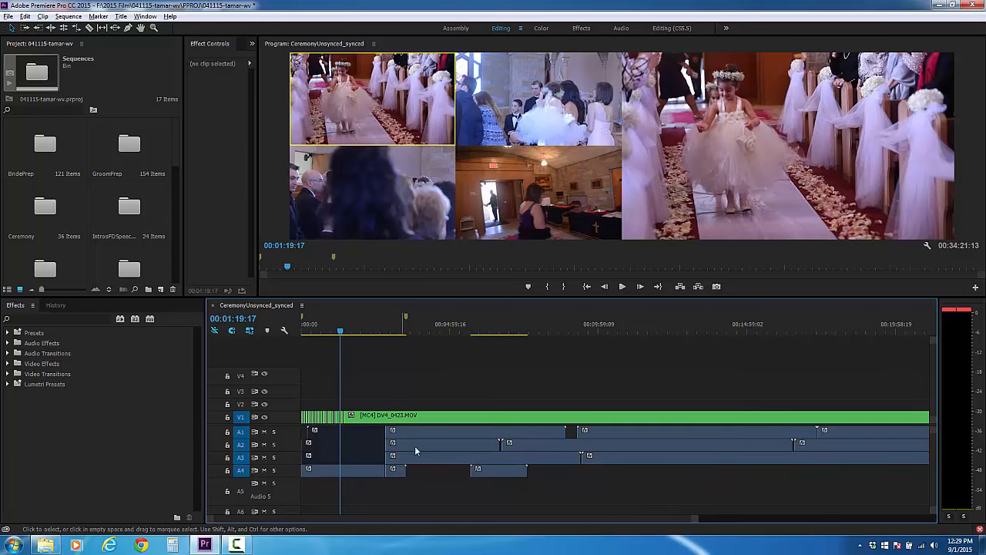
{"action": "scroll", "coordinate": [540, 442], "scroll_direction": "down", "scroll_amount": 2}
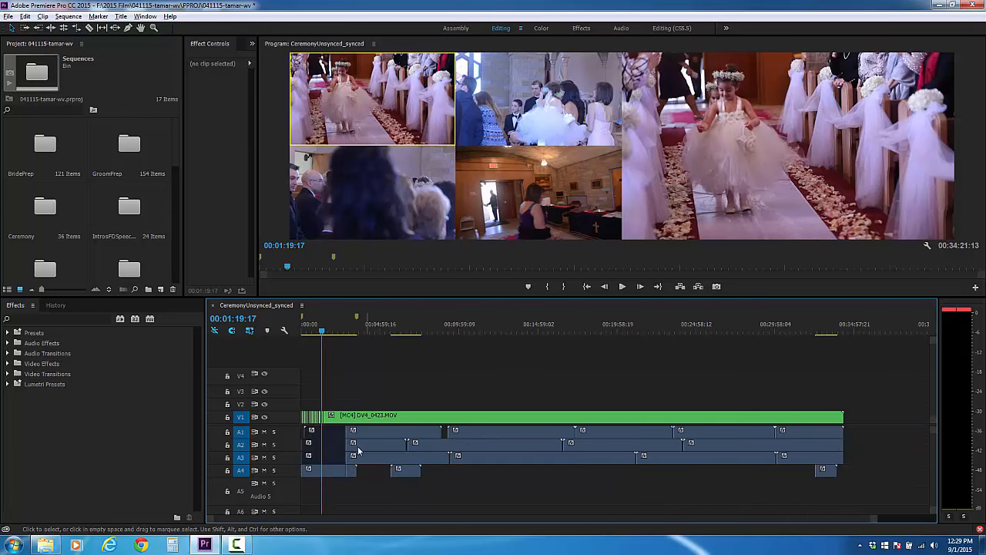
{"action": "scroll", "coordinate": [327, 449], "scroll_direction": "up", "scroll_amount": 8}
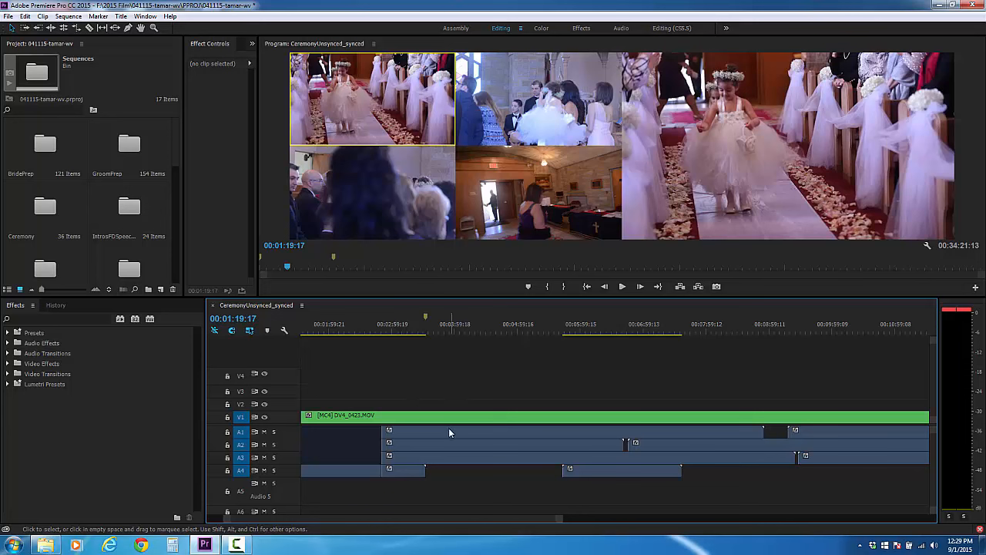
- Open the IntrosFDSpeechesUnsynced_synced sequence from the Synced bin inside Sequences, and enlarge the timeline area to examine its clips
{"action": "scroll", "coordinate": [135, 262], "scroll_direction": "down", "scroll_amount": 4}
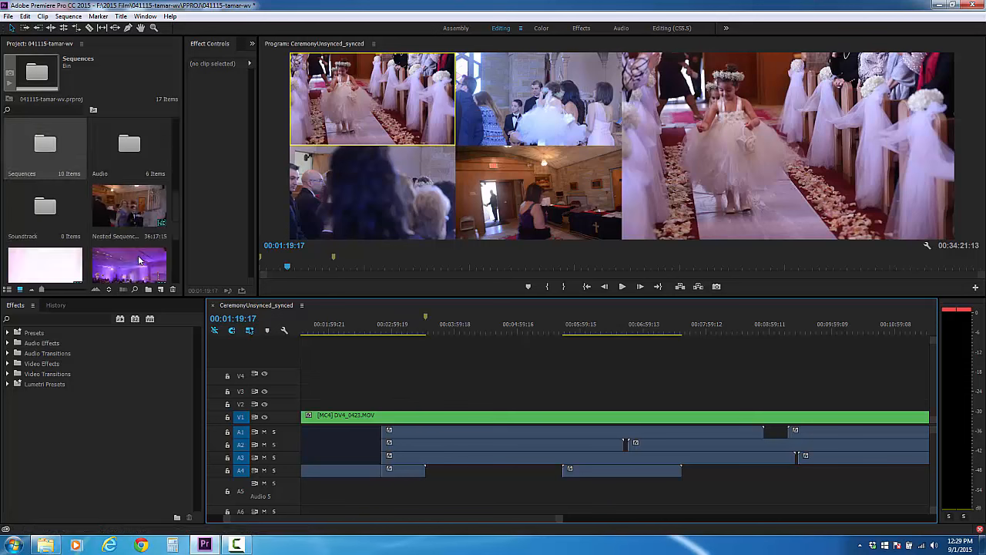
{"action": "scroll", "coordinate": [135, 228], "scroll_direction": "down", "scroll_amount": 2}
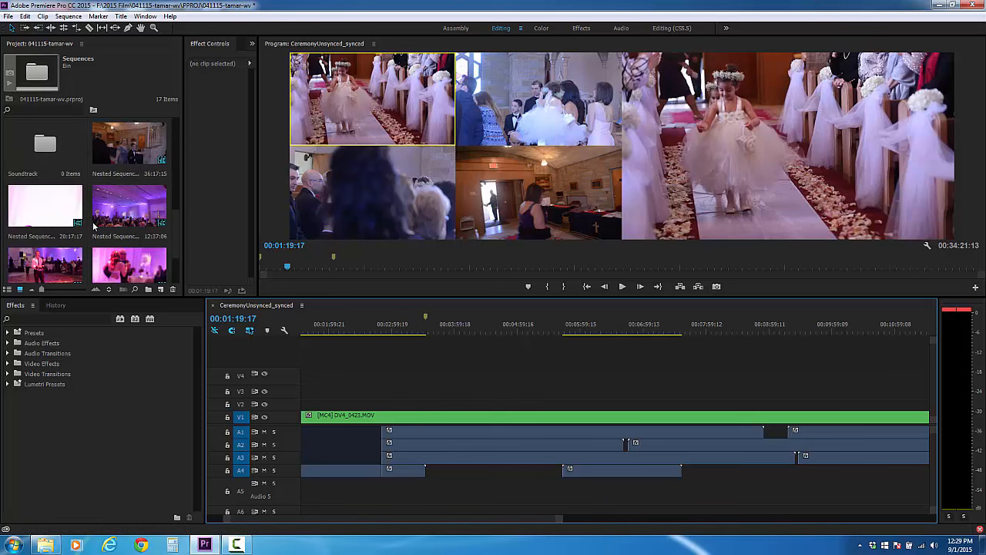
{"action": "scroll", "coordinate": [108, 232], "scroll_direction": "up", "scroll_amount": 2}
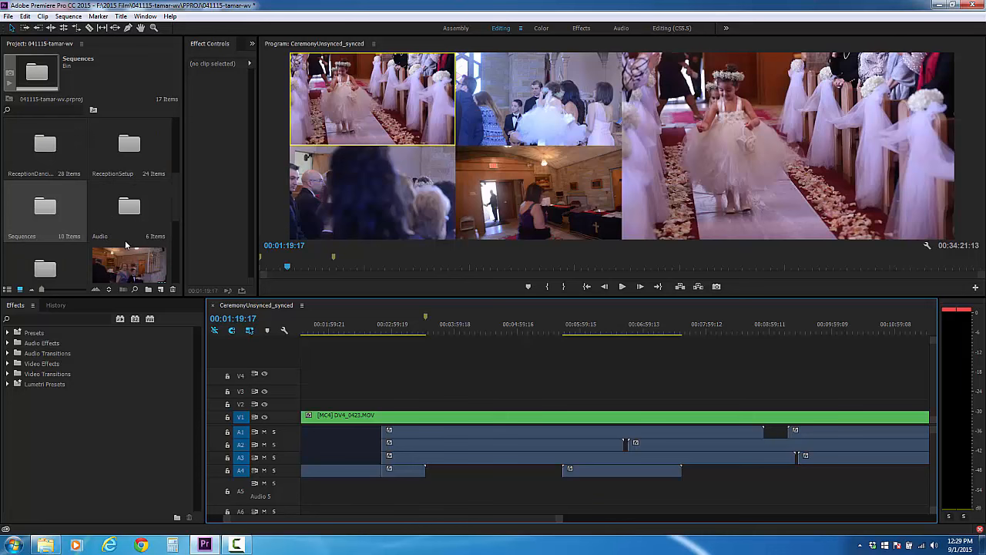
{"action": "double_click", "coordinate": [55, 217]}
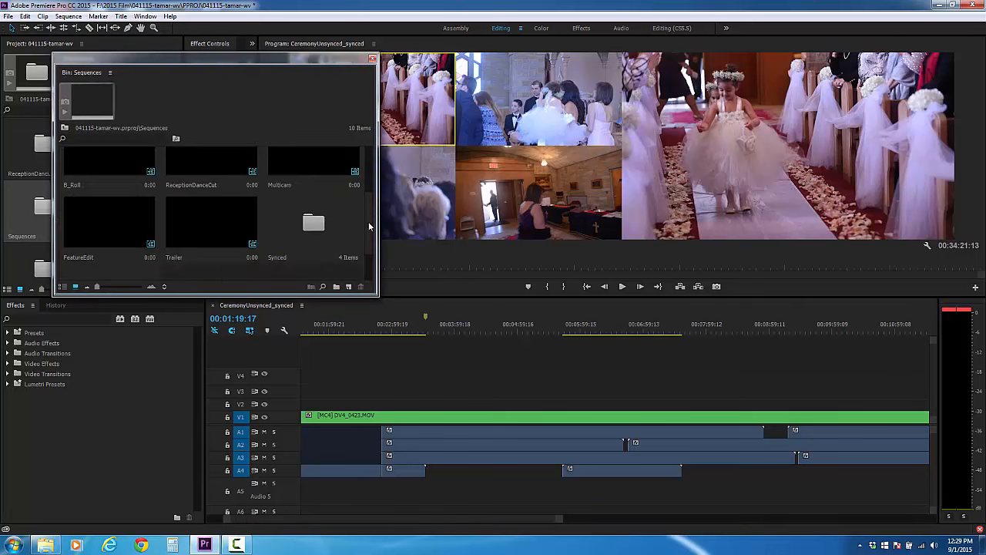
{"action": "double_click", "coordinate": [306, 223]}
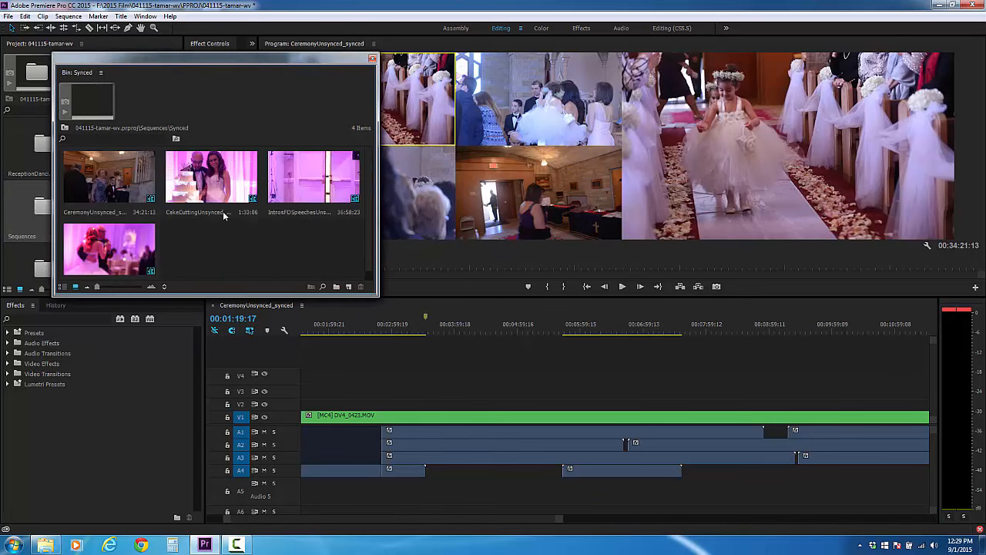
{"action": "double_click", "coordinate": [310, 189]}
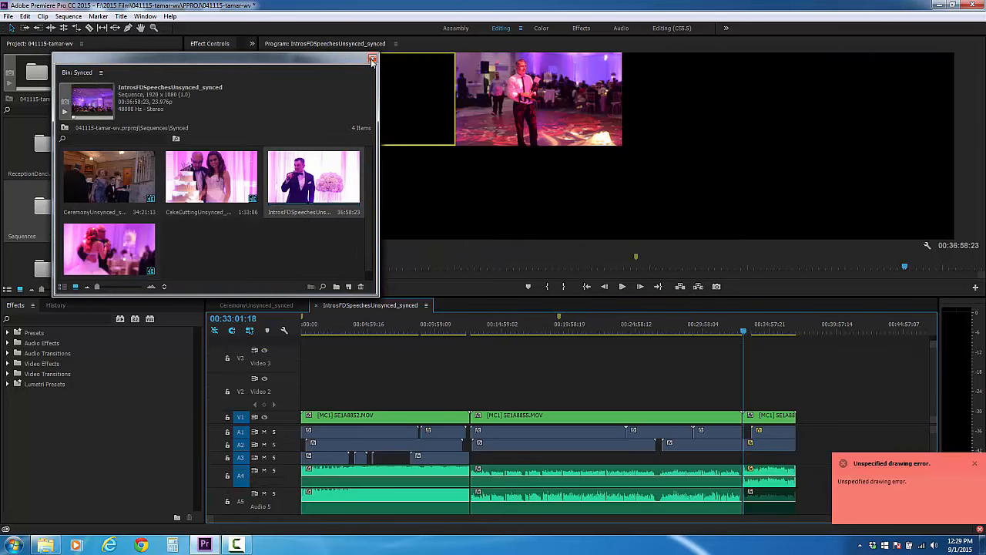
{"action": "left_click", "coordinate": [372, 60]}
{"action": "left_click", "coordinate": [372, 60]}
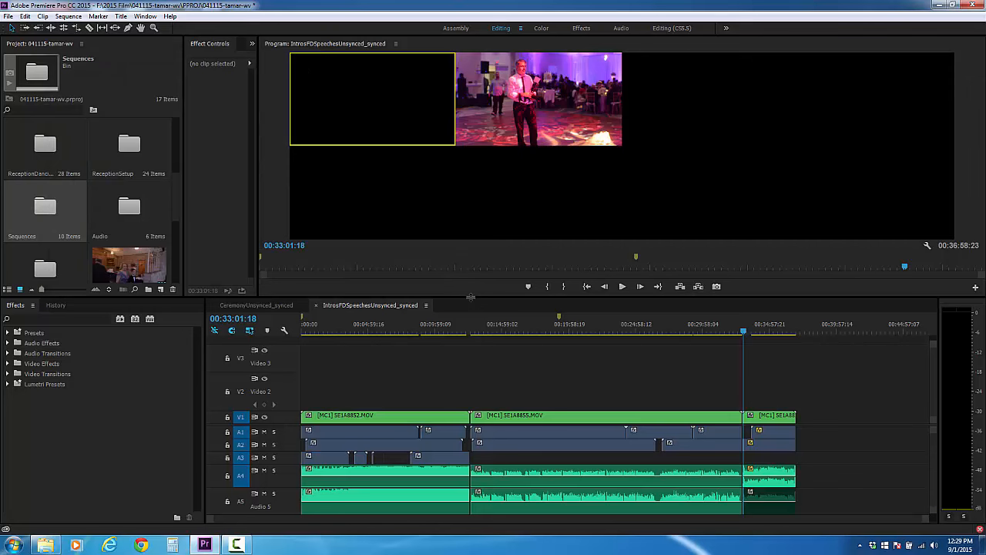
{"action": "left_click_drag", "start_coordinate": [470, 297], "coordinate": [431, 241]}
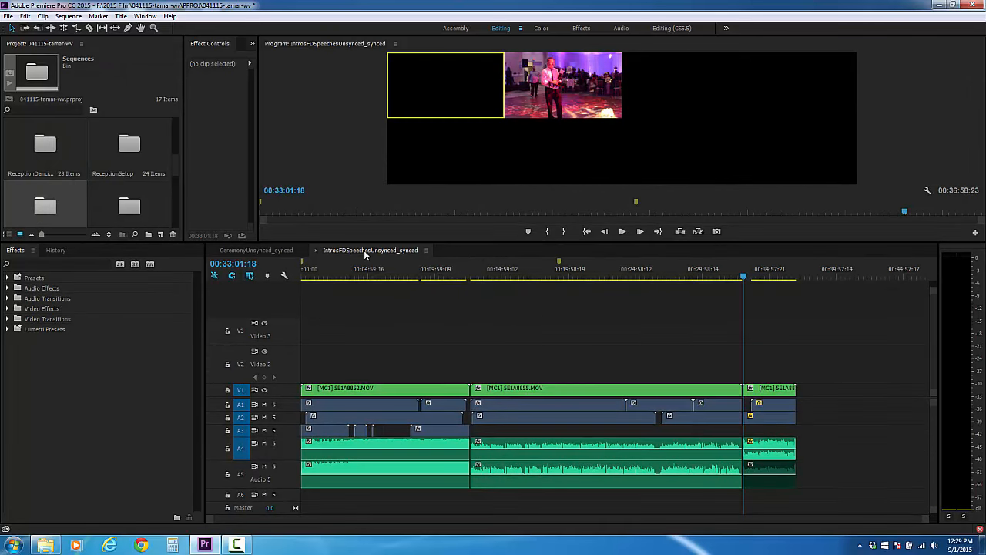
{"action": "scroll", "coordinate": [528, 399], "scroll_direction": "up", "scroll_amount": 10}
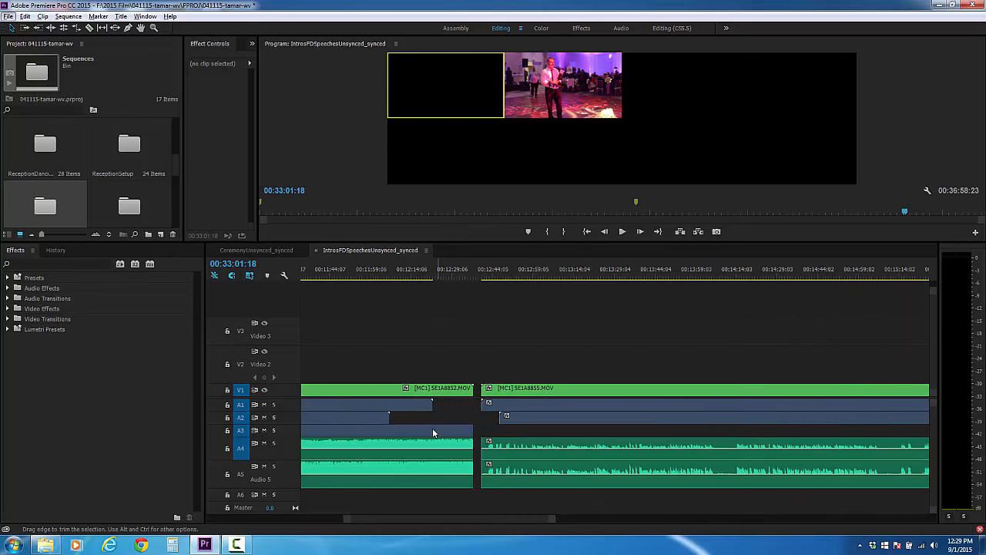
- Apply the Dip to Black transition on both sides of the gap between 5E1A8852.MOV and 5E1A8855.MOV on track V1
{"action": "scroll", "coordinate": [431, 435], "scroll_direction": "down", "scroll_amount": 10}
{"action": "scroll", "coordinate": [796, 414], "scroll_direction": "up", "scroll_amount": 10}
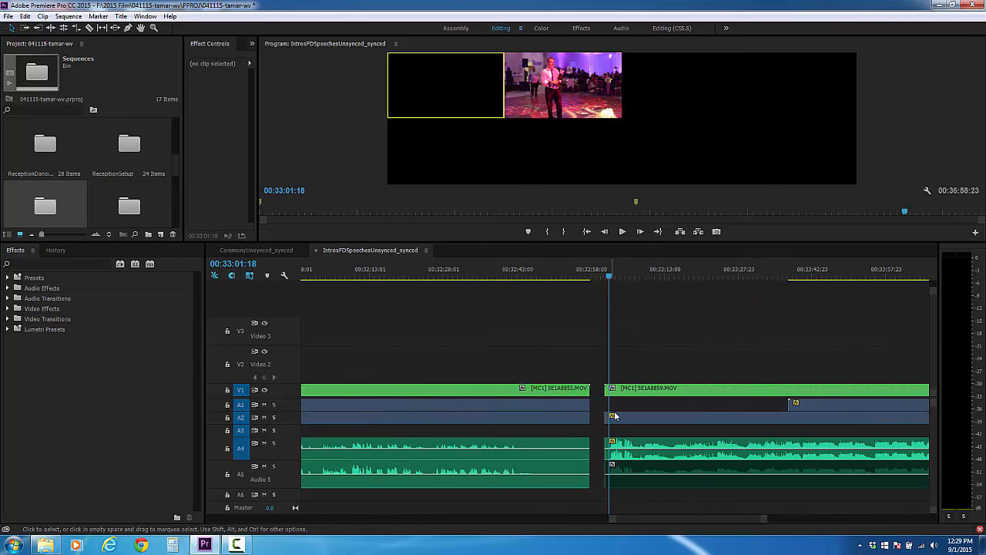
{"action": "scroll", "coordinate": [614, 416], "scroll_direction": "down", "scroll_amount": 10}
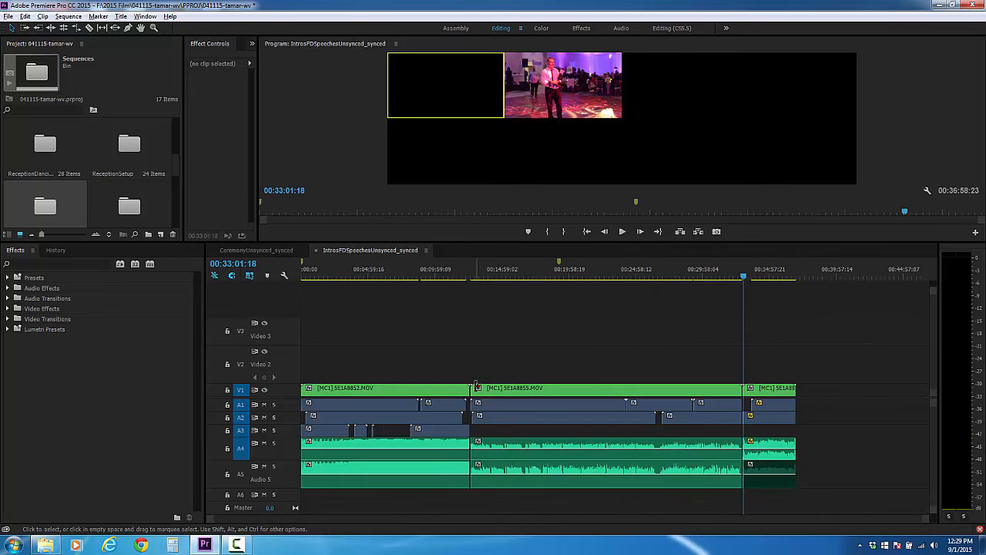
{"action": "scroll", "coordinate": [502, 398], "scroll_direction": "up", "scroll_amount": 10}
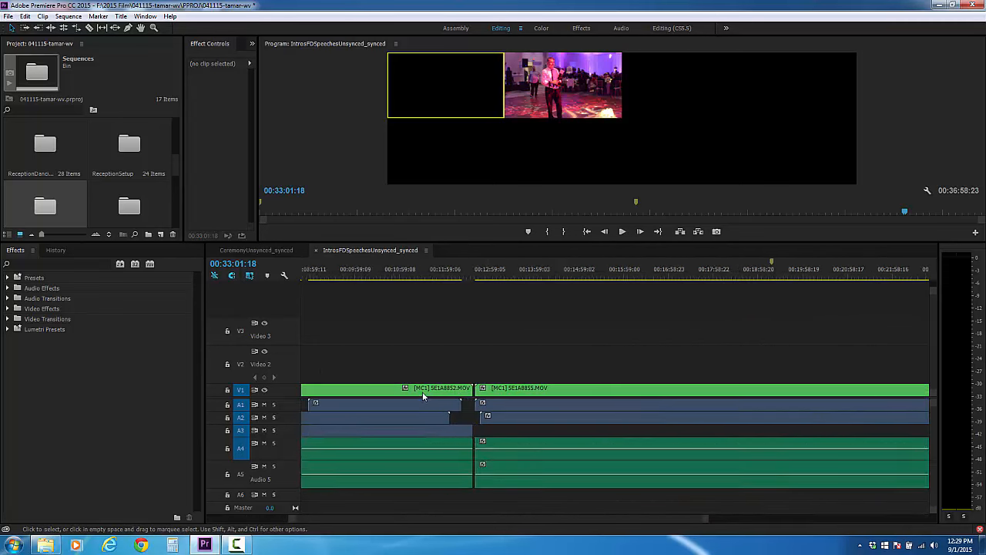
{"action": "left_click", "coordinate": [78, 264]}
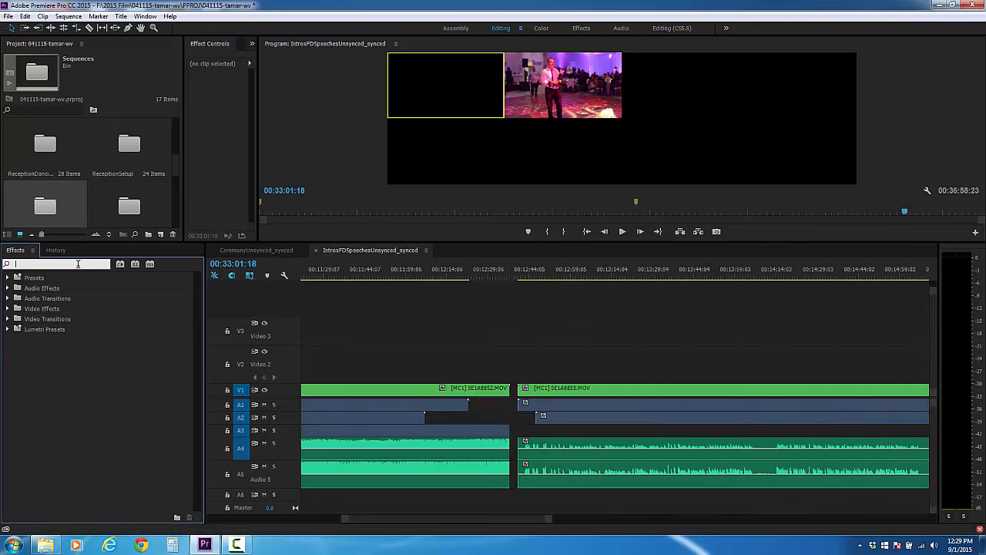
{"action": "type", "text": "dip"}
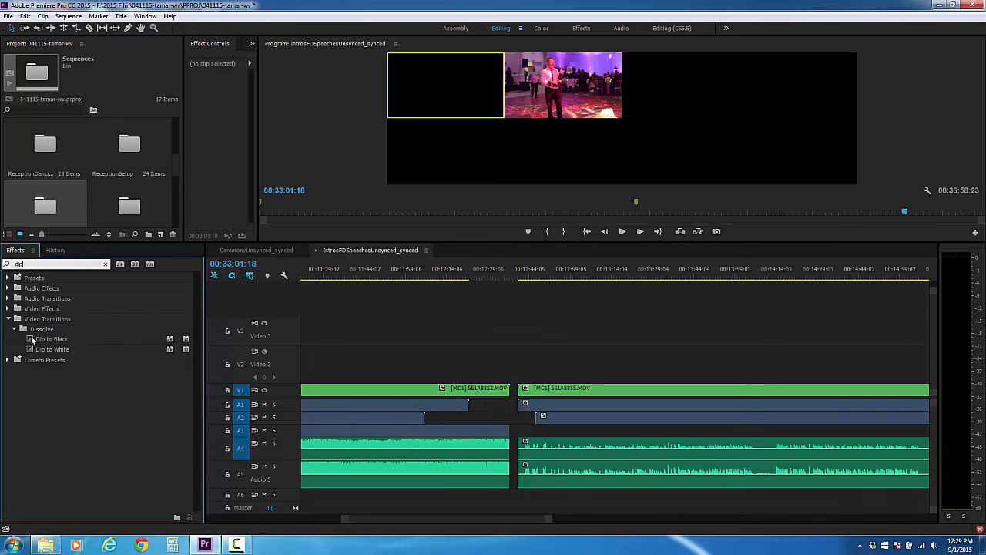
{"action": "left_click_drag", "start_coordinate": [32, 341], "coordinate": [530, 351]}
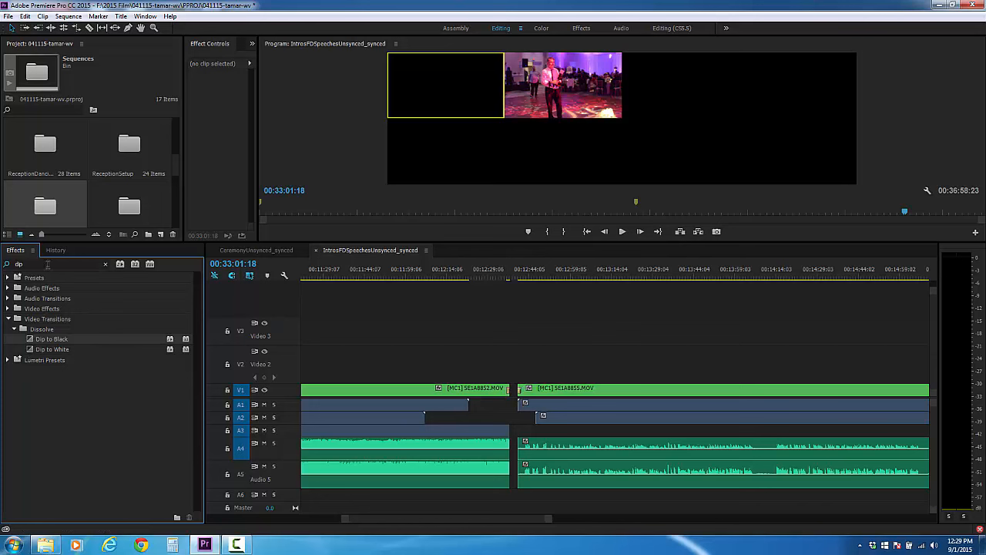
- Find the Exponential Fade audio transition and apply it to the audio clip edges at the gap between 5E1A8852.MOV and 5E1A8855.MOV
{"action": "double_click", "coordinate": [48, 264]}
{"action": "type", "text": "ex"}
{"action": "left_click_drag", "start_coordinate": [35, 320], "coordinate": [126, 326]}
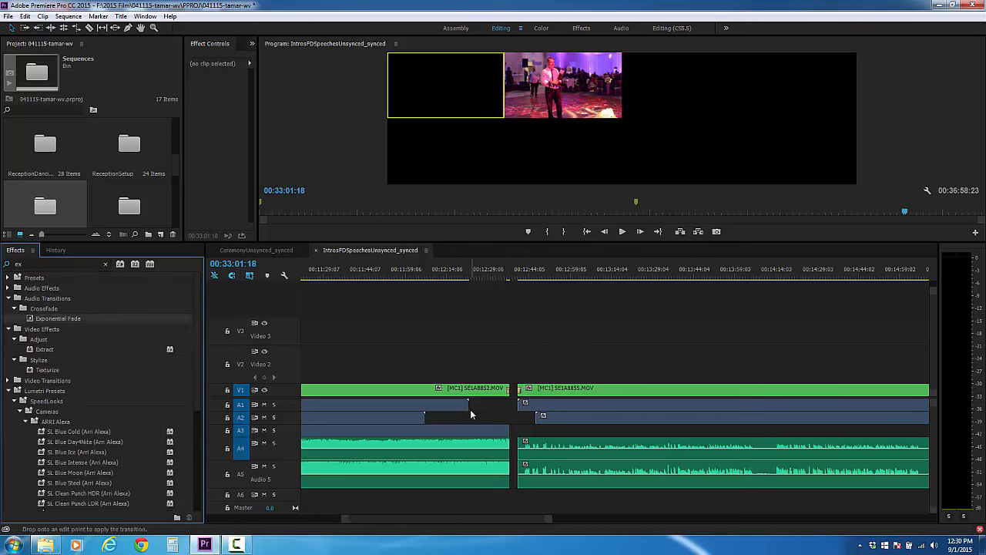
{"action": "left_click_drag", "start_coordinate": [509, 440], "coordinate": [509, 440]}
- Apply Exponential Fade to the audio clip edges on both sides of the gap between 5E1A8855.MOV and 5E1A8859.MOV
{"action": "scroll", "coordinate": [498, 346], "scroll_direction": "down", "scroll_amount": 8}
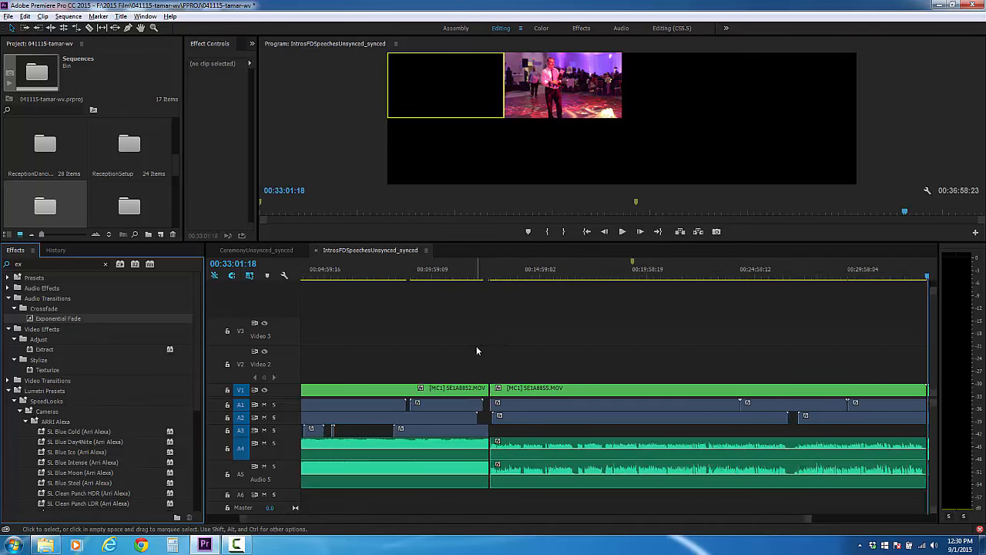
{"action": "scroll", "coordinate": [770, 373], "scroll_direction": "up", "scroll_amount": 3}
{"action": "scroll", "coordinate": [771, 373], "scroll_direction": "up", "scroll_amount": 5}
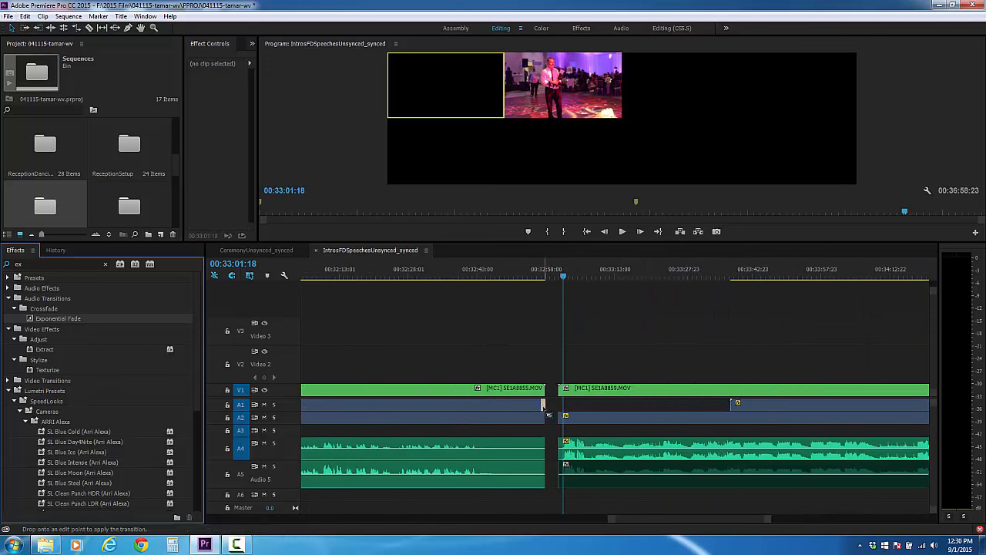
{"action": "left_click_drag", "start_coordinate": [544, 408], "coordinate": [543, 417]}
{"action": "left_click_drag", "start_coordinate": [538, 476], "coordinate": [543, 474]}
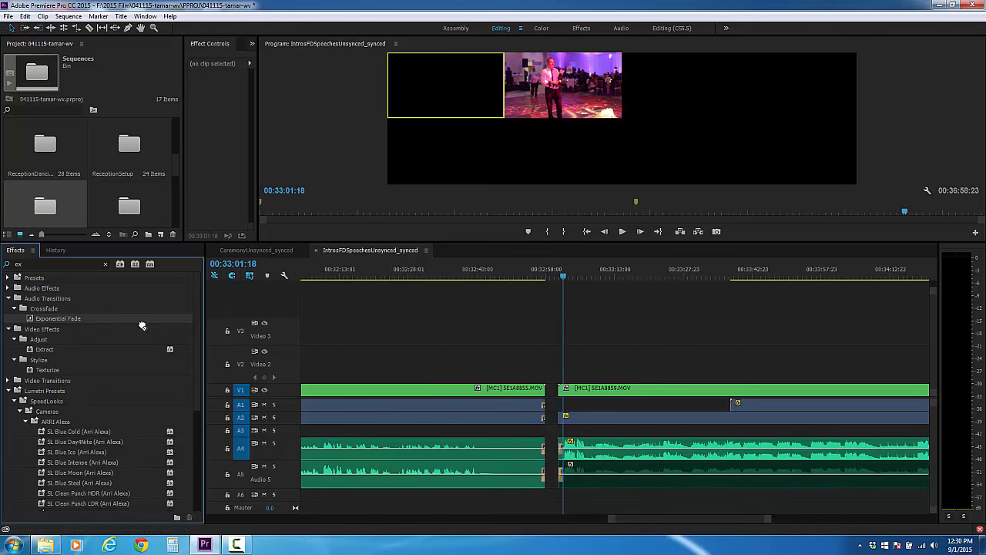
- Apply Dip to Black on both sides of the gap between 5E1A8855.MOV and 5E1A8859.MOV on track V1
{"action": "double_click", "coordinate": [60, 264]}
{"action": "type", "text": "dip"}
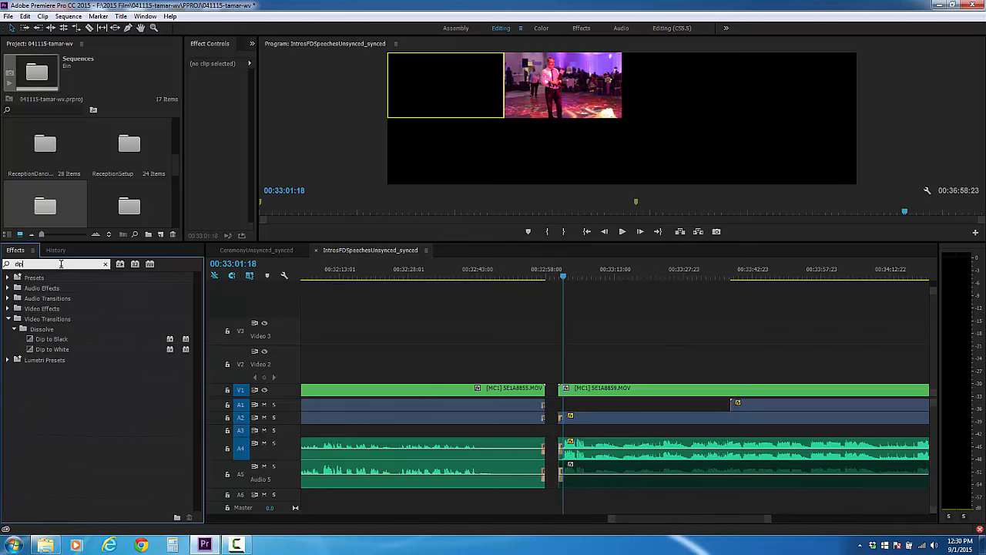
{"action": "left_click_drag", "start_coordinate": [31, 341], "coordinate": [456, 349]}
{"action": "left_click_drag", "start_coordinate": [564, 390], "coordinate": [560, 390]}
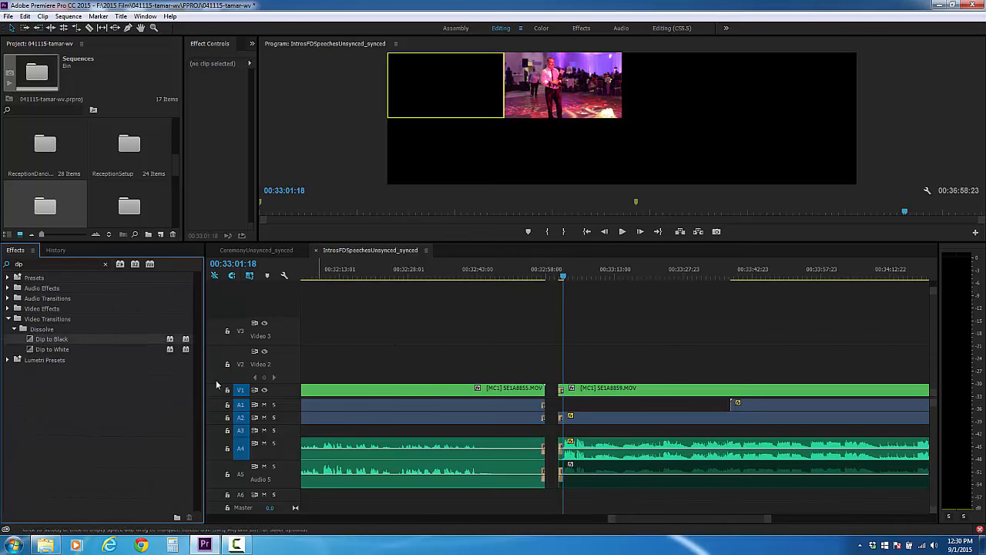
{"action": "left_click_drag", "start_coordinate": [63, 351], "coordinate": [386, 345]}
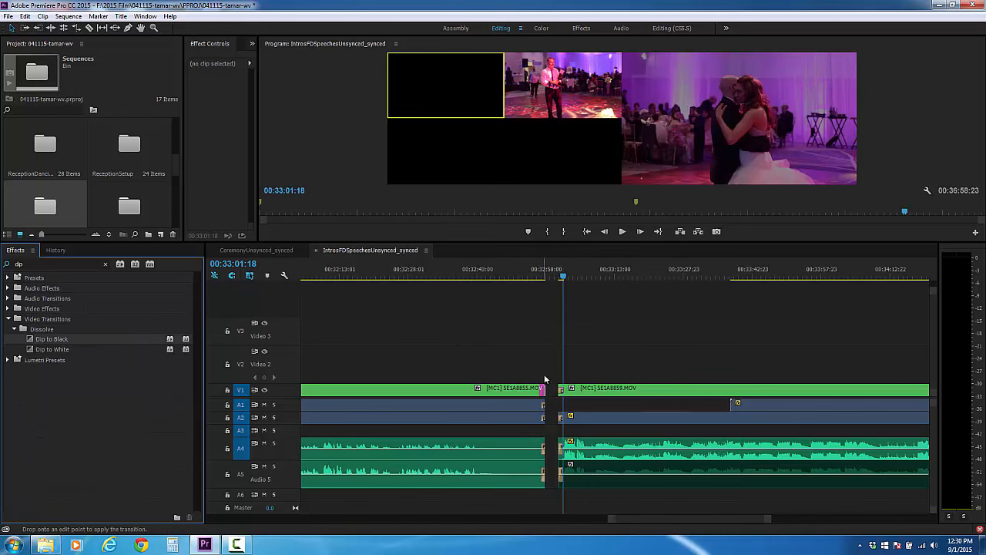
{"action": "left_click_drag", "start_coordinate": [545, 377], "coordinate": [543, 386]}
- Play the sequence briefly from 00:33:01:18 to check the start of the last section
{"action": "left_click", "coordinate": [538, 272]}
{"action": "key", "text": "space"}
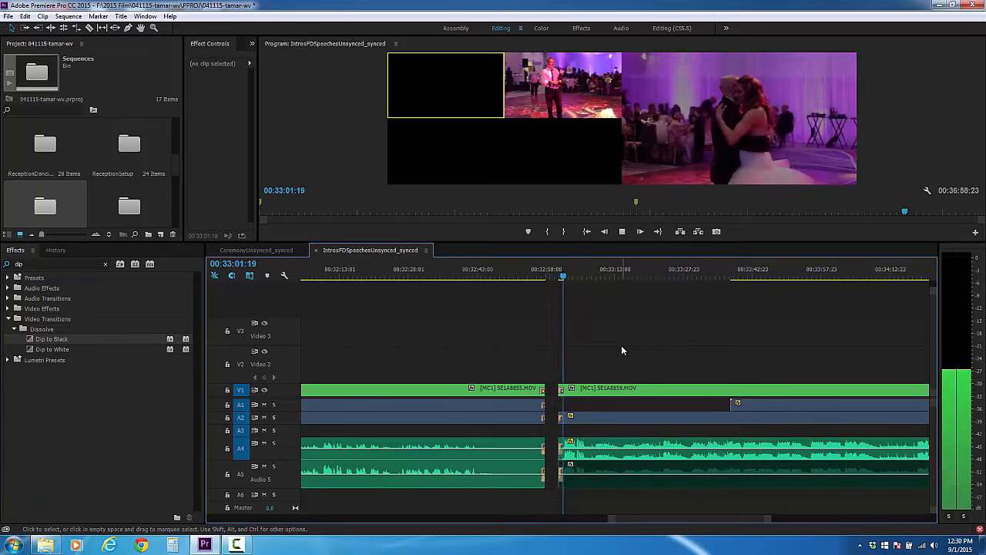
{"action": "key", "text": "space"}
- In the first section, split the opening A1 clip where the A2 audio begins and disable the A1 clips after the split
{"action": "scroll", "coordinate": [622, 371], "scroll_direction": "down", "scroll_amount": 12}
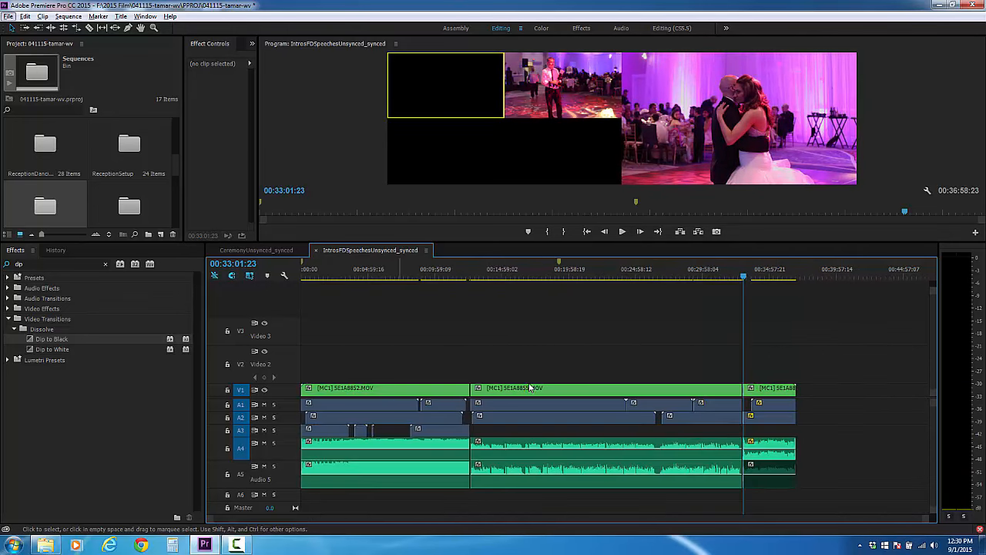
{"action": "scroll", "coordinate": [354, 416], "scroll_direction": "up", "scroll_amount": 3}
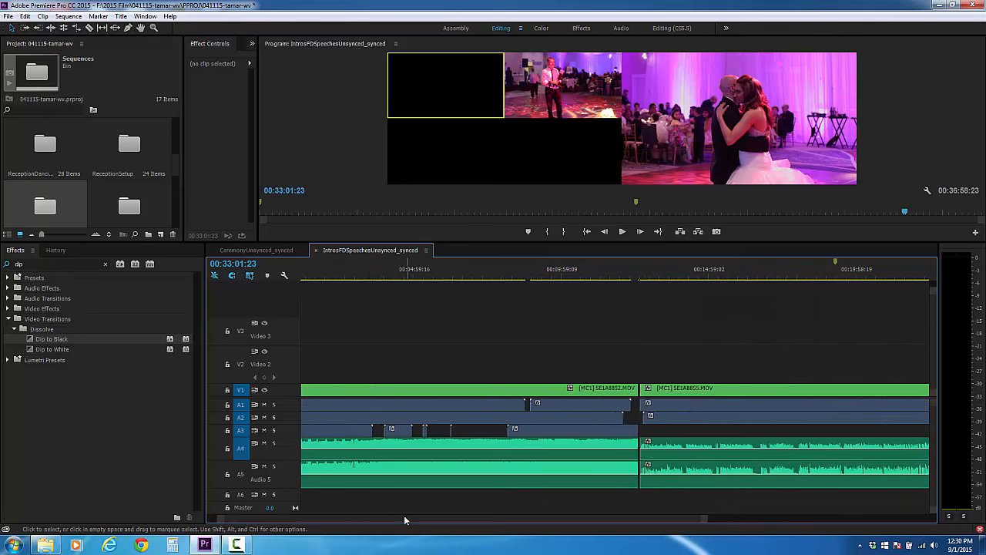
{"action": "left_click_drag", "start_coordinate": [406, 520], "coordinate": [305, 519]}
{"action": "scroll", "coordinate": [264, 453], "scroll_direction": "down", "scroll_amount": 5}
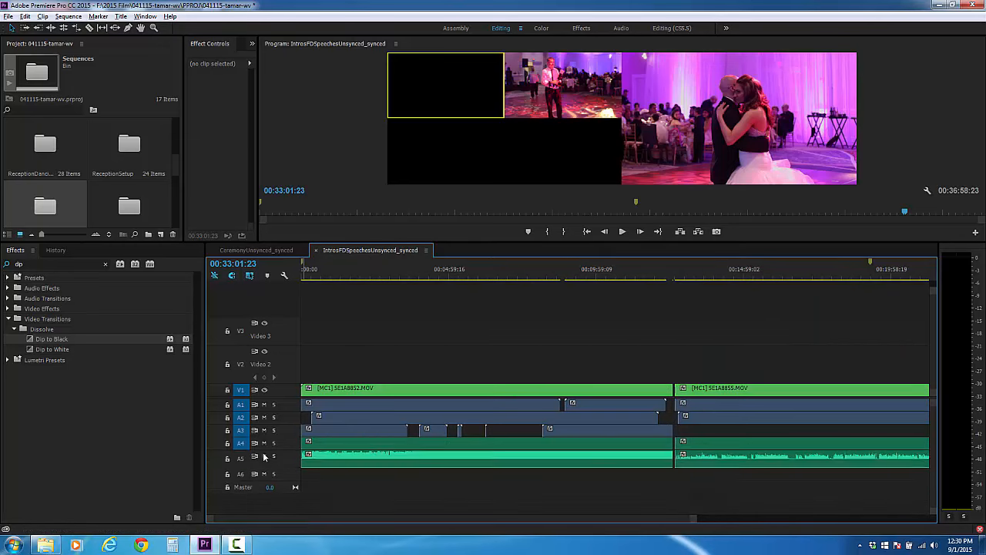
{"action": "scroll", "coordinate": [274, 457], "scroll_direction": "up", "scroll_amount": 2}
{"action": "scroll", "coordinate": [274, 446], "scroll_direction": "up", "scroll_amount": 1}
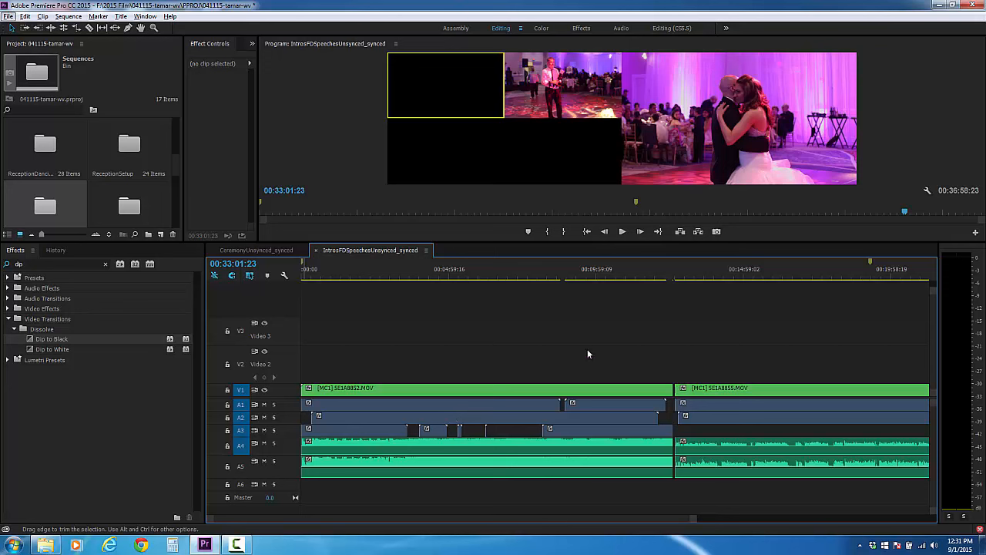
{"action": "key", "text": "c"}
{"action": "left_click", "coordinate": [378, 408]}
{"action": "right_click", "coordinate": [643, 405]}
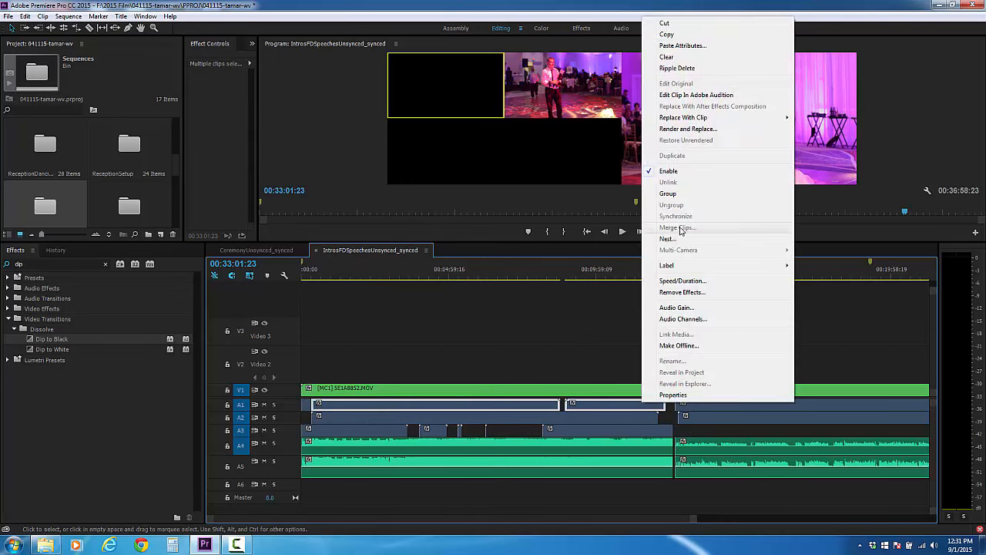
{"action": "left_click", "coordinate": [671, 172]}
{"action": "left_click", "coordinate": [443, 302]}
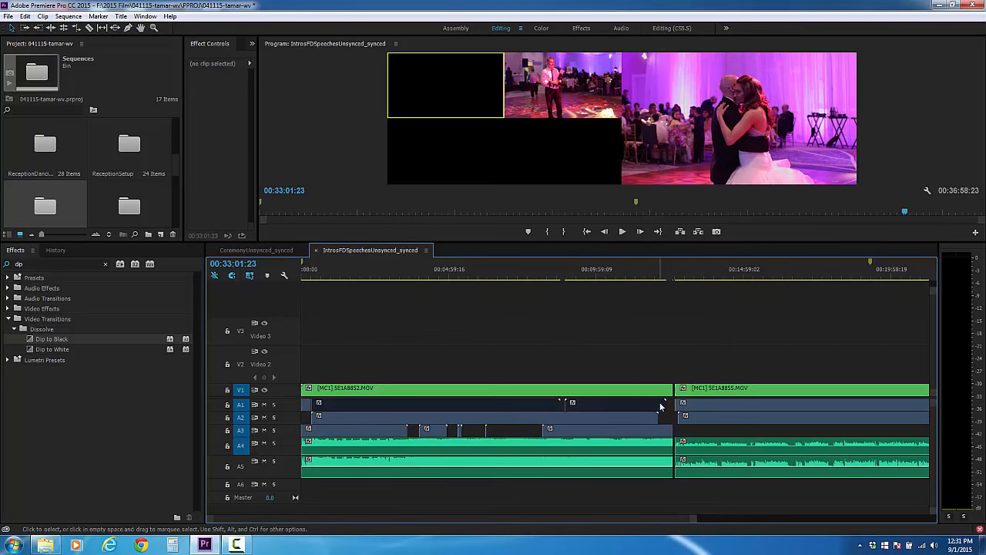
- Split the first section's last A3 clip where the A2 audio ends and disable all A3 clips before the split
{"action": "left_click", "coordinate": [647, 432]}
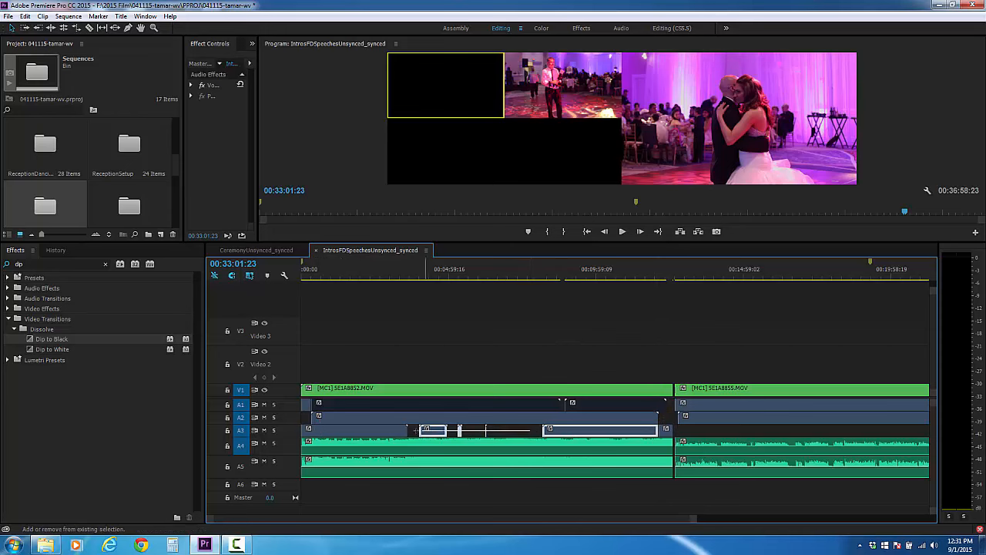
{"action": "left_click_drag", "start_coordinate": [357, 430], "coordinate": [345, 432]}
{"action": "right_click", "coordinate": [344, 430]}
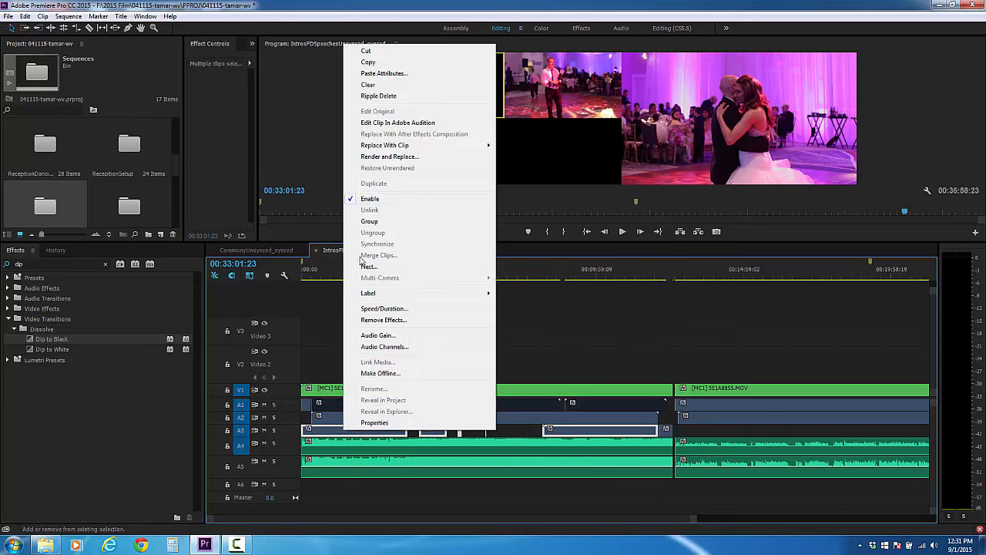
{"action": "left_click", "coordinate": [368, 198]}
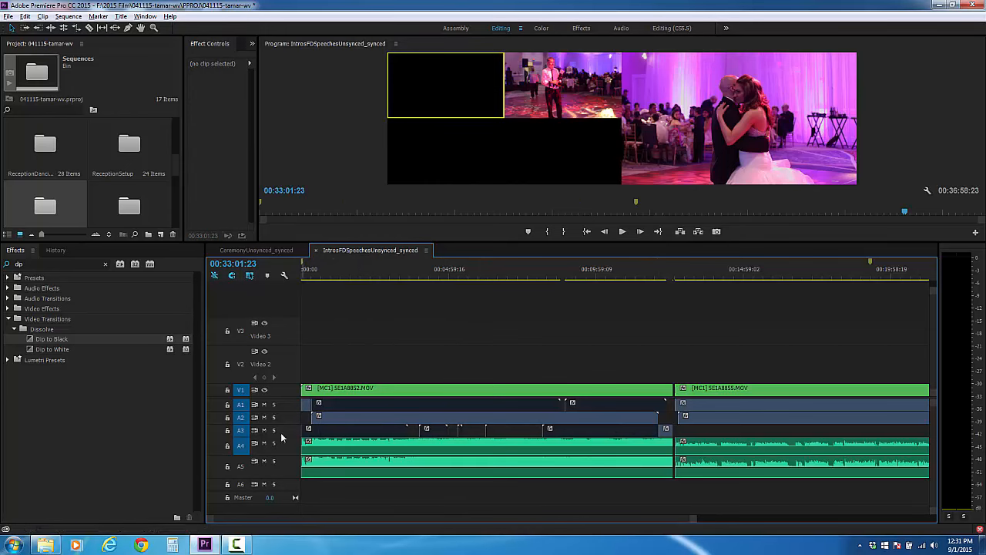
- Move the short enabled pieces from the start of A1 and the end of A3 onto A2, filling its gaps in the first section
{"action": "scroll", "coordinate": [334, 458], "scroll_direction": "up", "scroll_amount": 3}
{"action": "scroll", "coordinate": [336, 518], "scroll_direction": "down", "scroll_amount": 3}
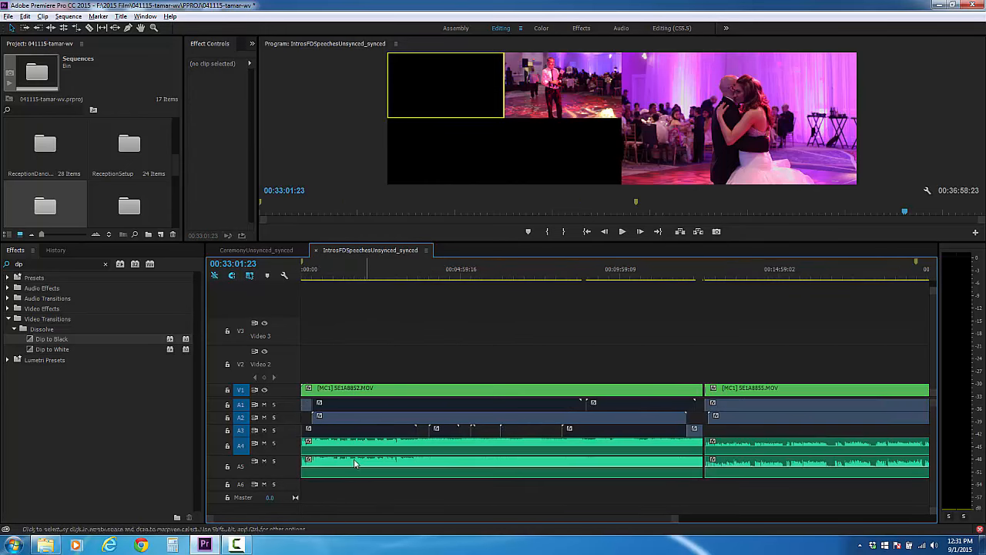
{"action": "left_click", "coordinate": [306, 409]}
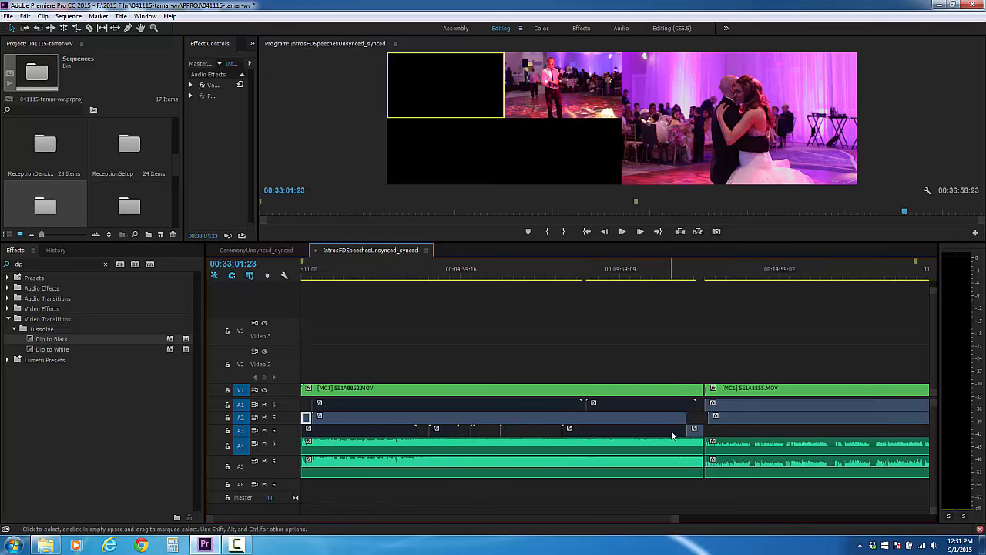
{"action": "left_click_drag", "start_coordinate": [697, 433], "coordinate": [696, 420]}
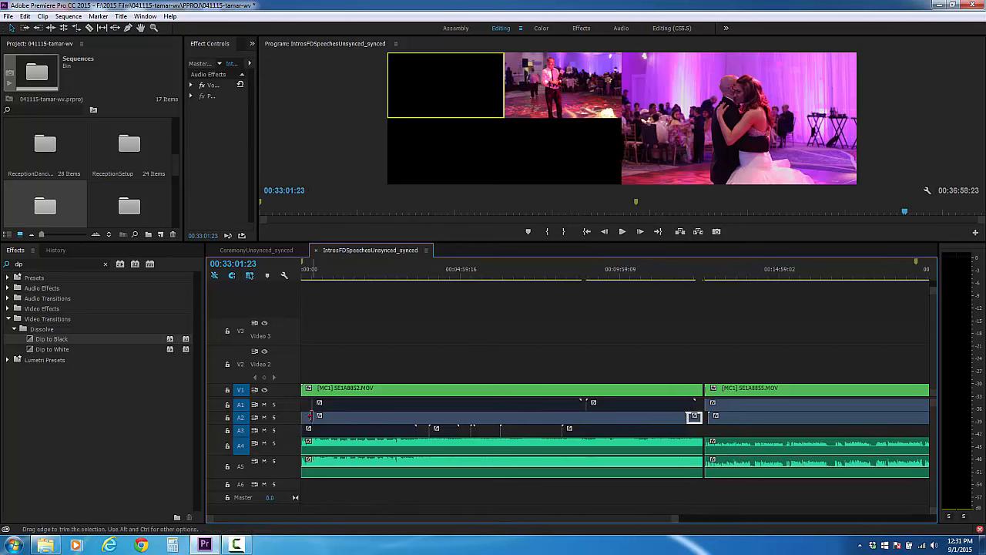
- Find the Constant Power crossfade and apply it to both joins between the first section's clips on track A2
{"action": "left_click", "coordinate": [55, 264]}
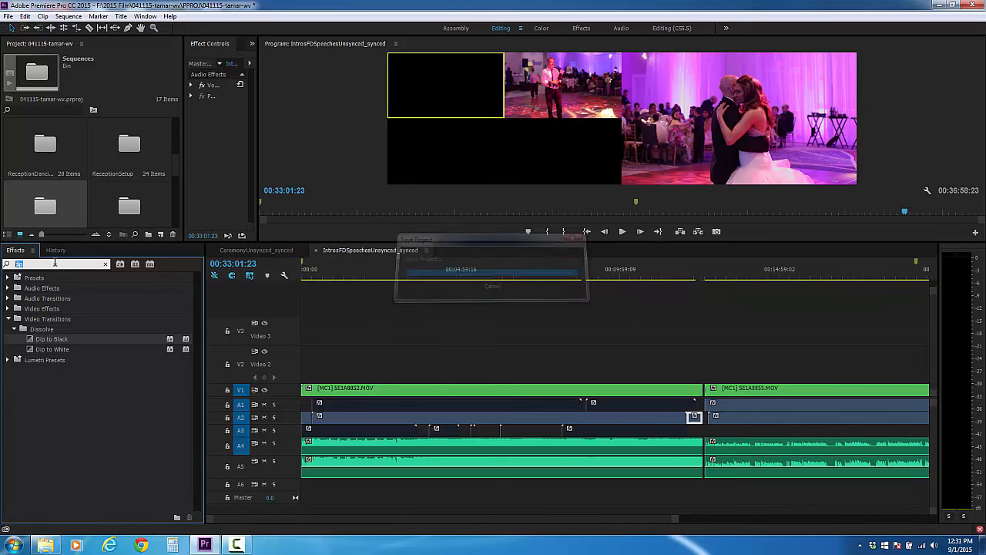
{"action": "type", "text": "consta"}
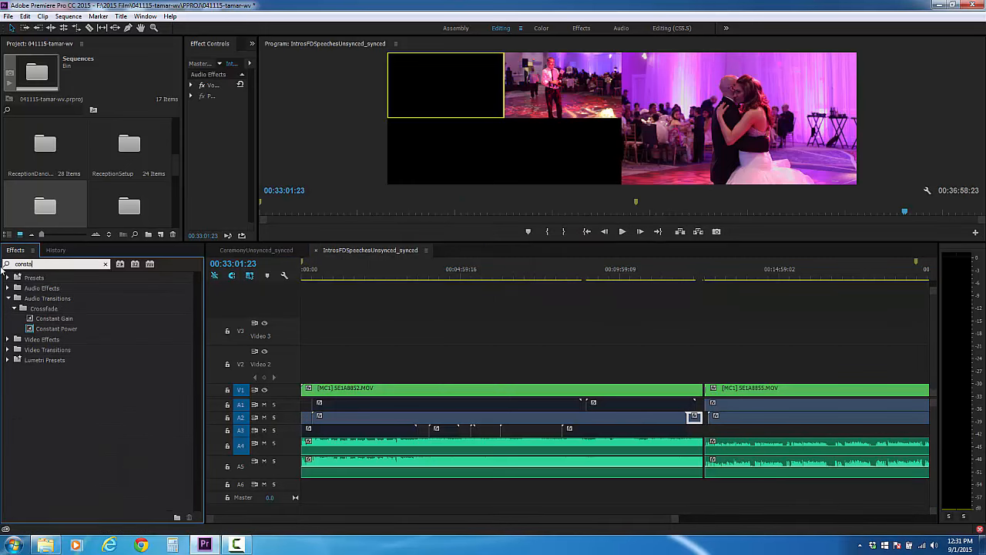
{"action": "left_click_drag", "start_coordinate": [38, 333], "coordinate": [250, 411]}
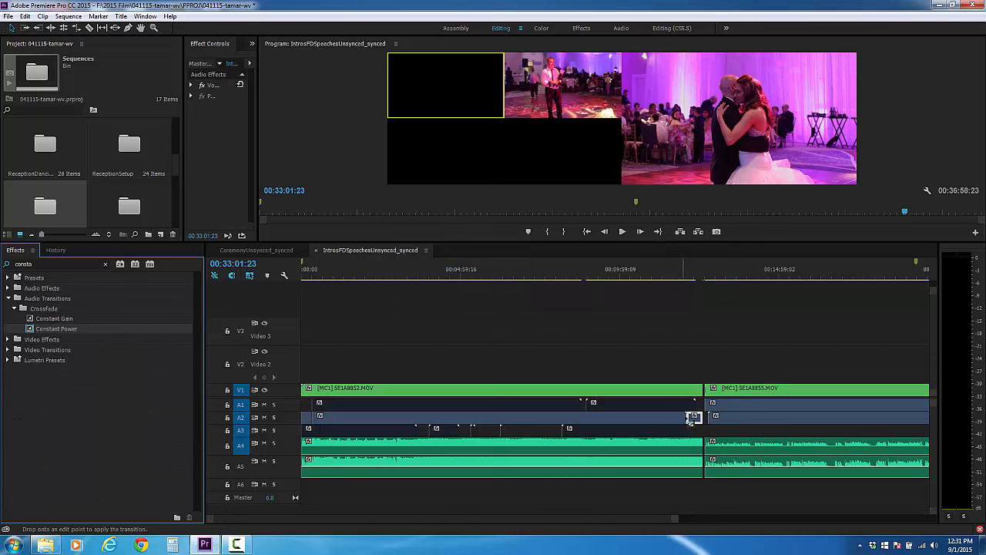
{"action": "left_click_drag", "start_coordinate": [692, 423], "coordinate": [691, 420]}
- Set the audio gain of the first section's three A2 clips to -15 dB
{"action": "left_click", "coordinate": [669, 340]}
{"action": "left_click", "coordinate": [594, 423], "text": "shift"}
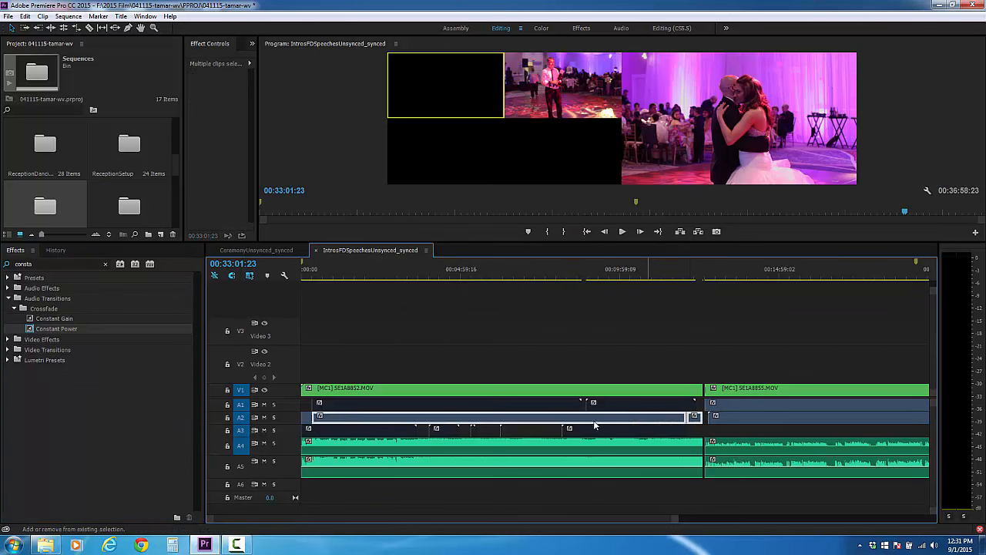
{"action": "right_click", "coordinate": [371, 422]}
{"action": "left_click", "coordinate": [413, 324]}
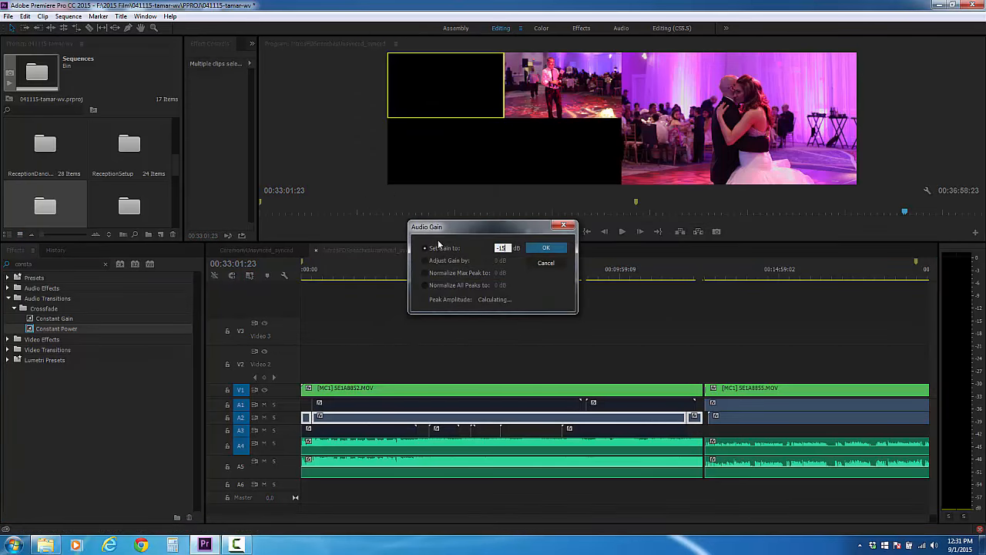
{"action": "key", "text": "Return"}
{"action": "left_click", "coordinate": [365, 327]}
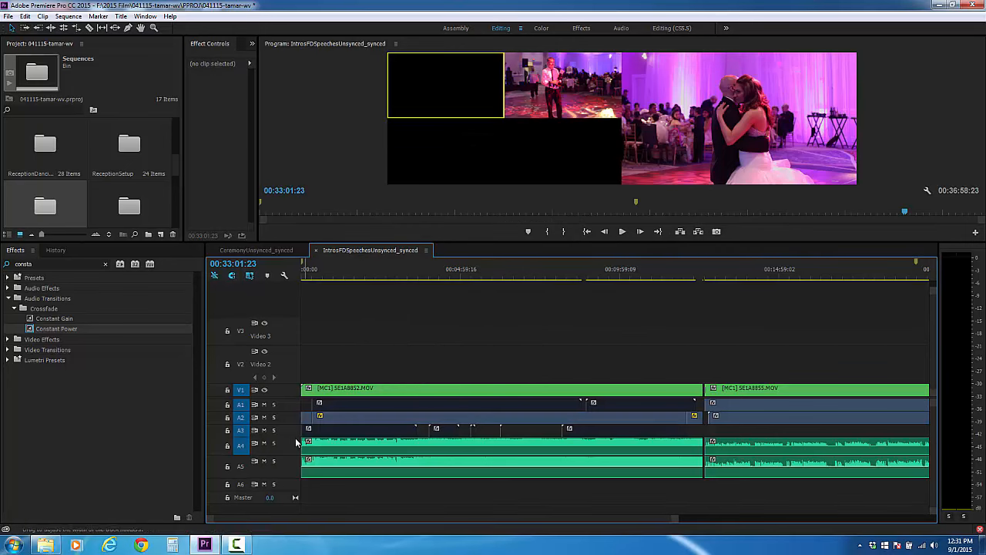
- Play the sequence from 00:00:00:00 to check the audio levels, and select the first clip on track A5
{"action": "left_click", "coordinate": [305, 270]}
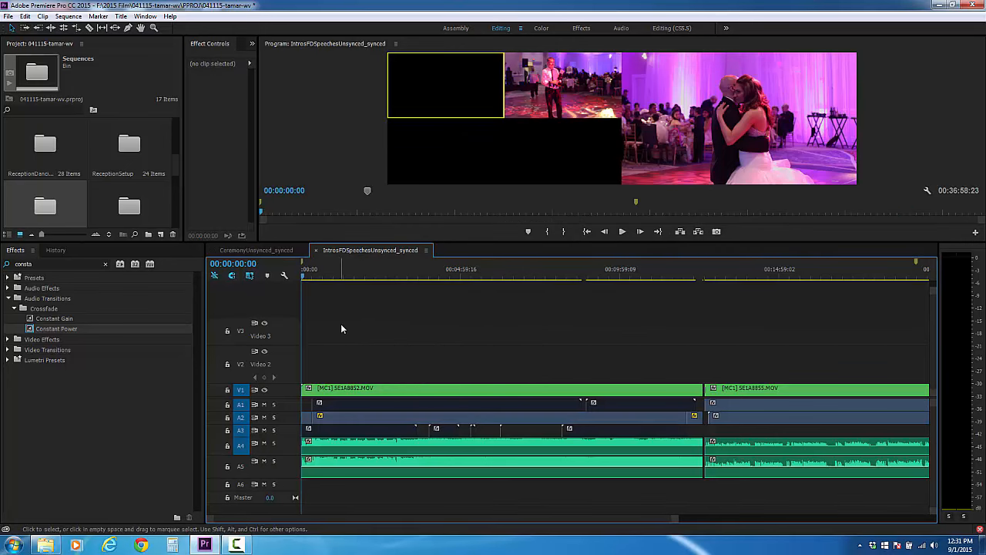
{"action": "key", "text": "space"}
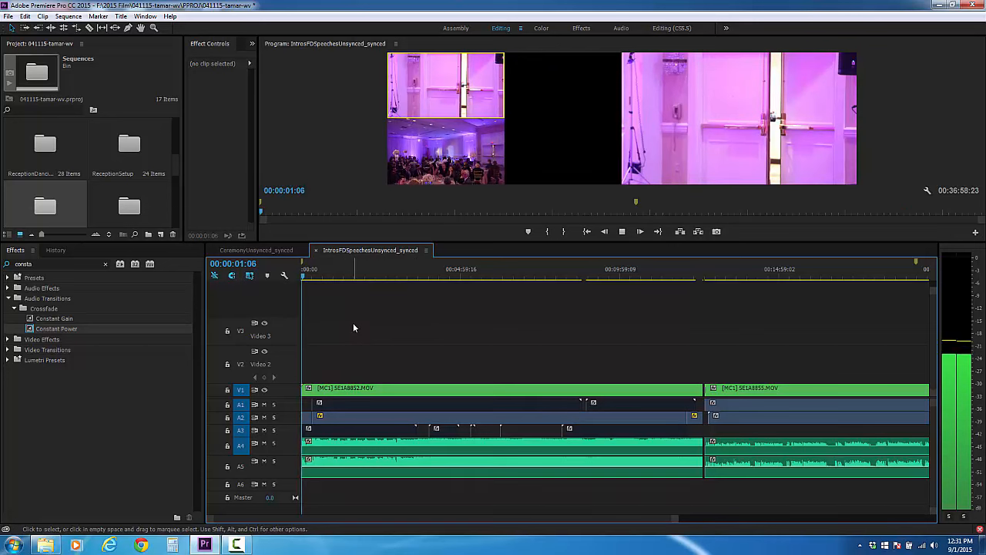
{"action": "key", "text": "space"}
{"action": "left_click", "coordinate": [360, 472]}
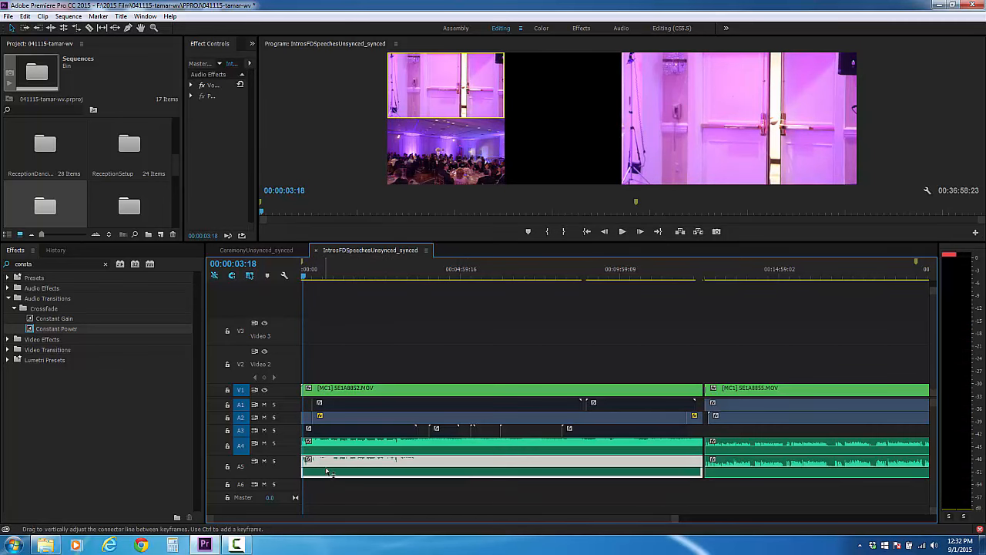
- Disable the first clip on track A5 and play the sequence briefly to check the audio levels
{"action": "right_click", "coordinate": [403, 471]}
{"action": "left_click", "coordinate": [352, 346]}
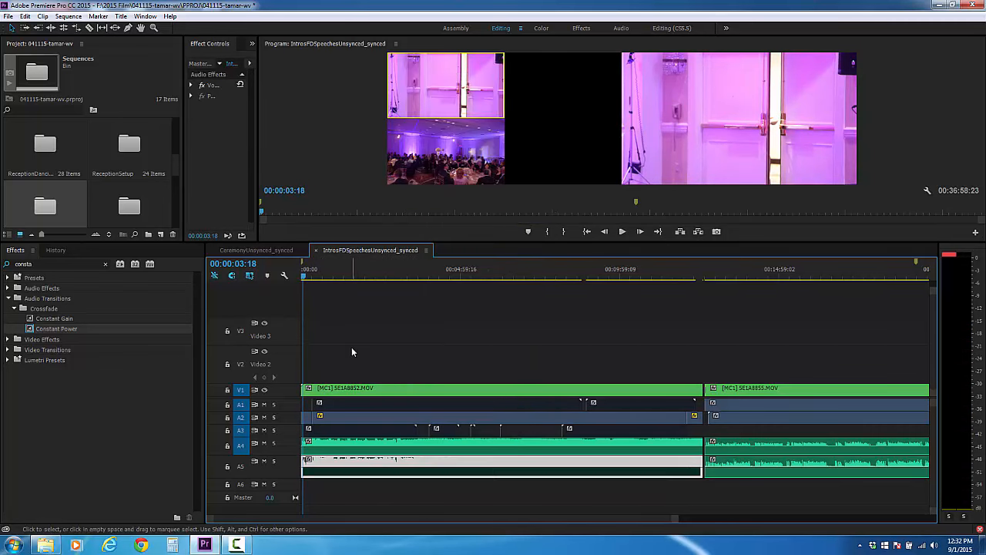
{"action": "key", "text": "space"}
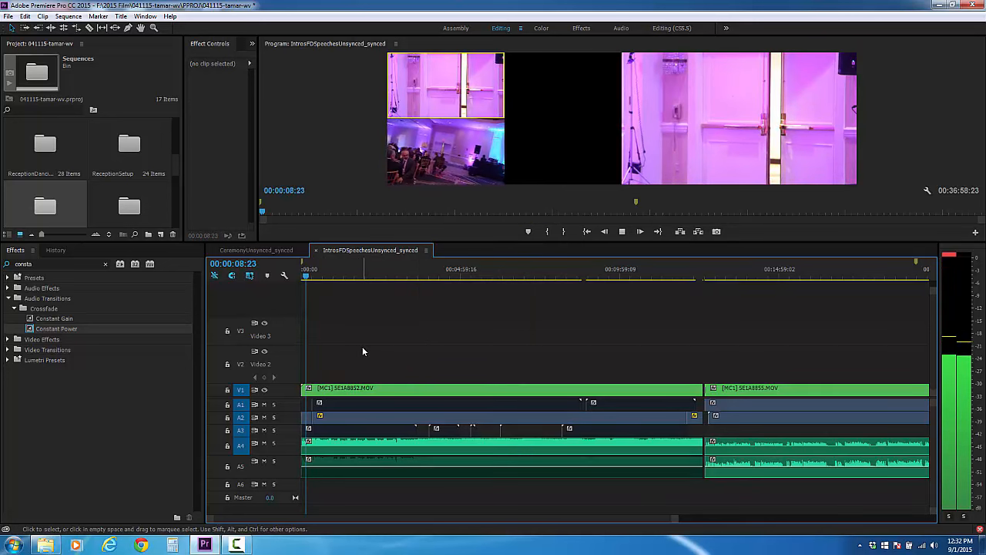
{"action": "key", "text": "space"}
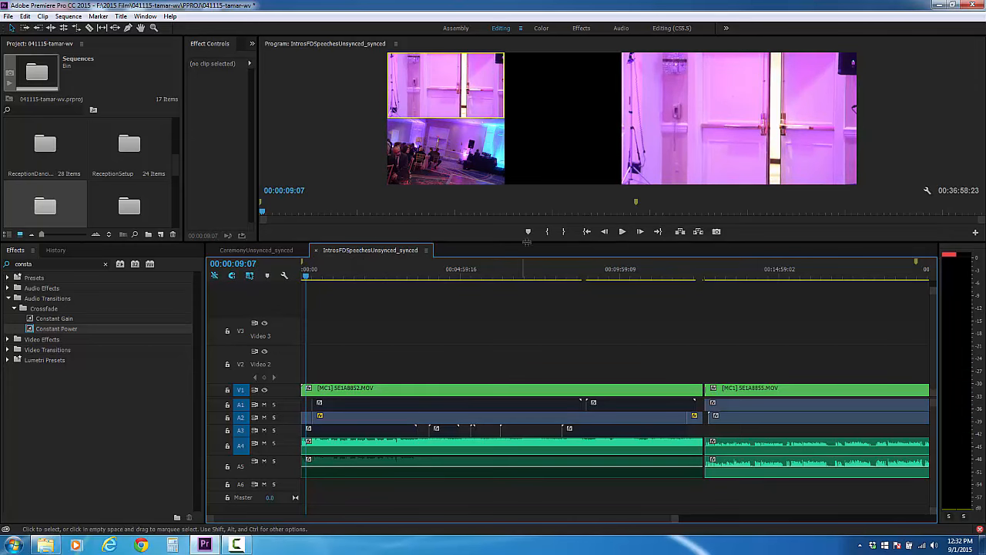
- Enlarge the program monitor and play from 00:00:00:00, cutting live back and forth between the door angle and the roaming crowd angle
{"action": "left_click_drag", "start_coordinate": [528, 242], "coordinate": [528, 312]}
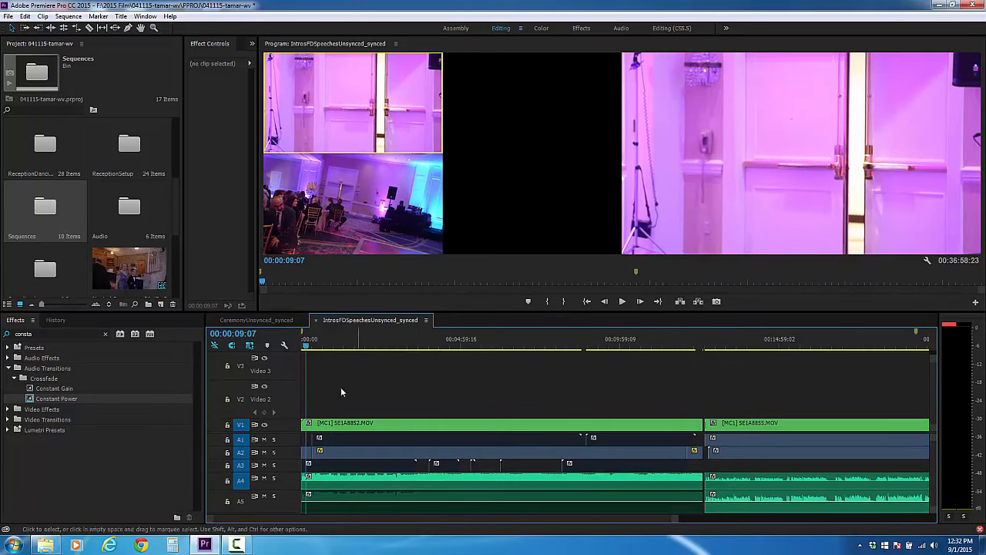
{"action": "left_click", "coordinate": [300, 347]}
{"action": "key", "text": "space"}
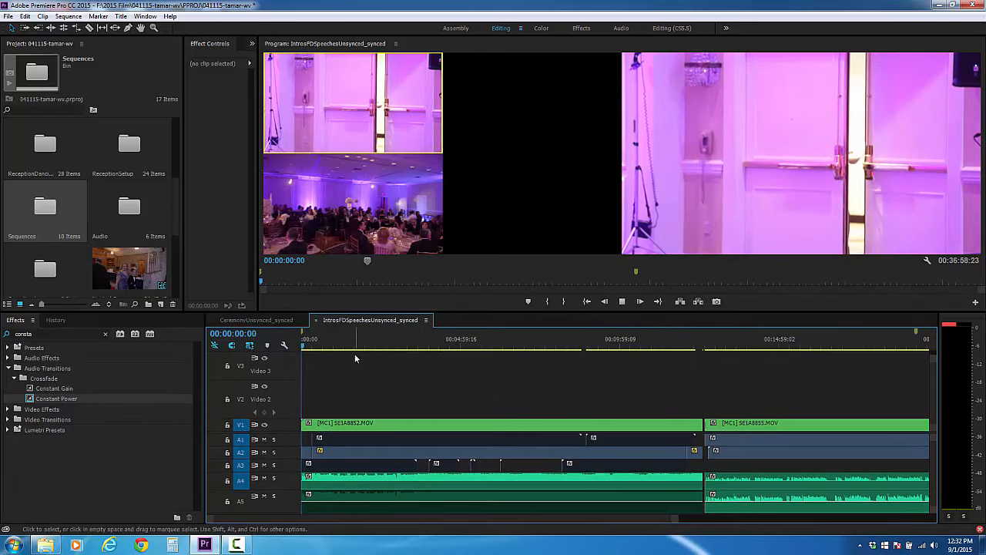
{"action": "left_click", "coordinate": [370, 223]}
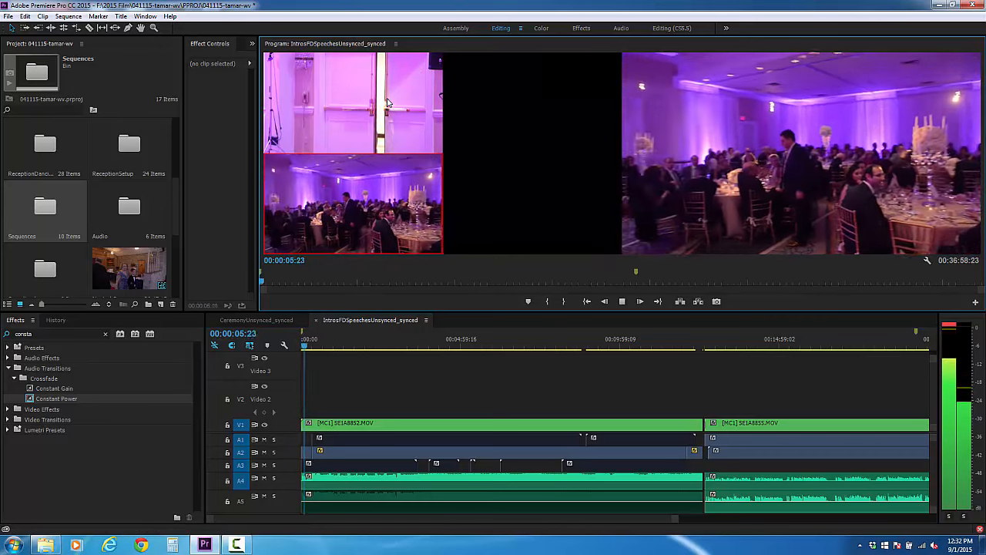
{"action": "left_click", "coordinate": [387, 102]}
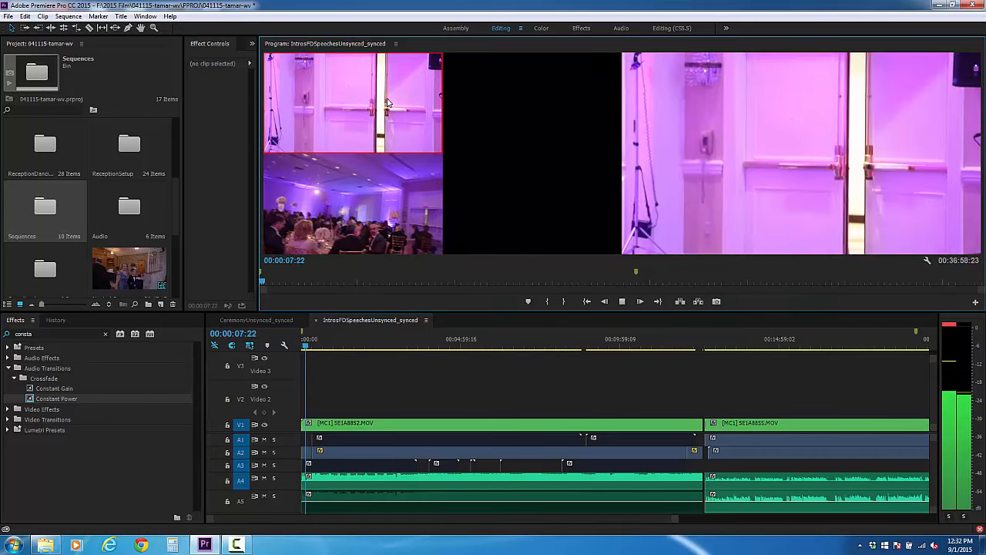
{"action": "left_click", "coordinate": [359, 213]}
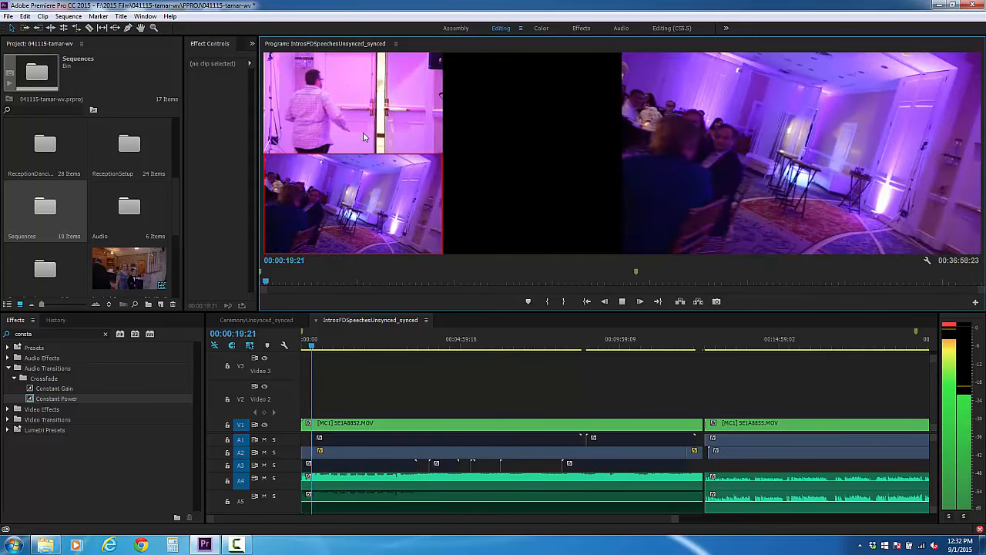
{"action": "left_click", "coordinate": [361, 115]}
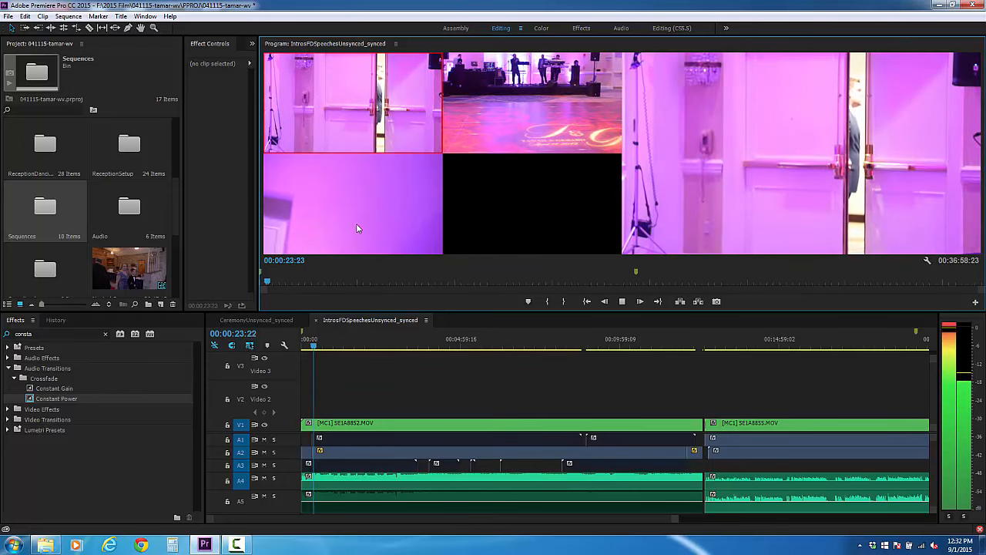
- Continue cutting live among the dance floor, door and roaming camera angles, stopping playback at 00:00:52:23
{"action": "left_click", "coordinate": [546, 103]}
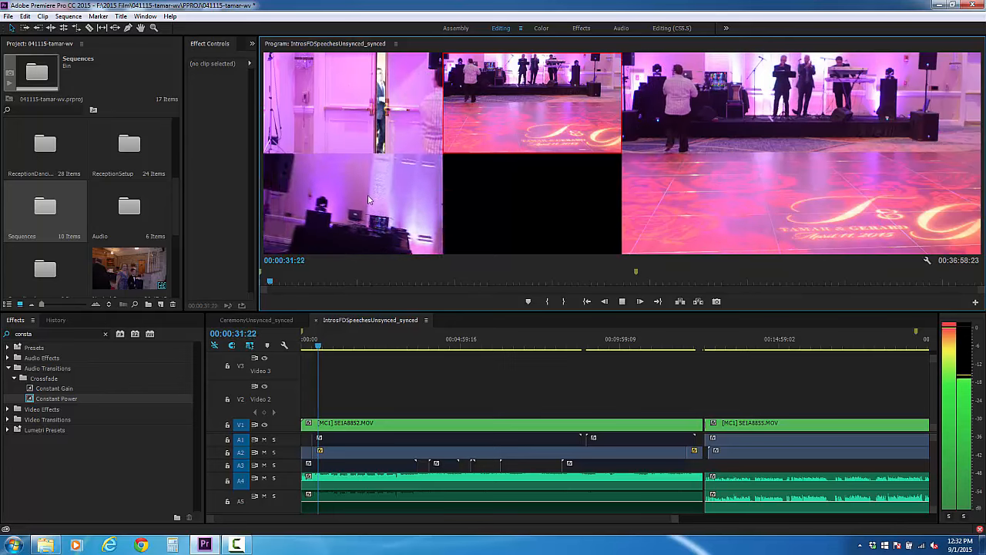
{"action": "left_click", "coordinate": [344, 106]}
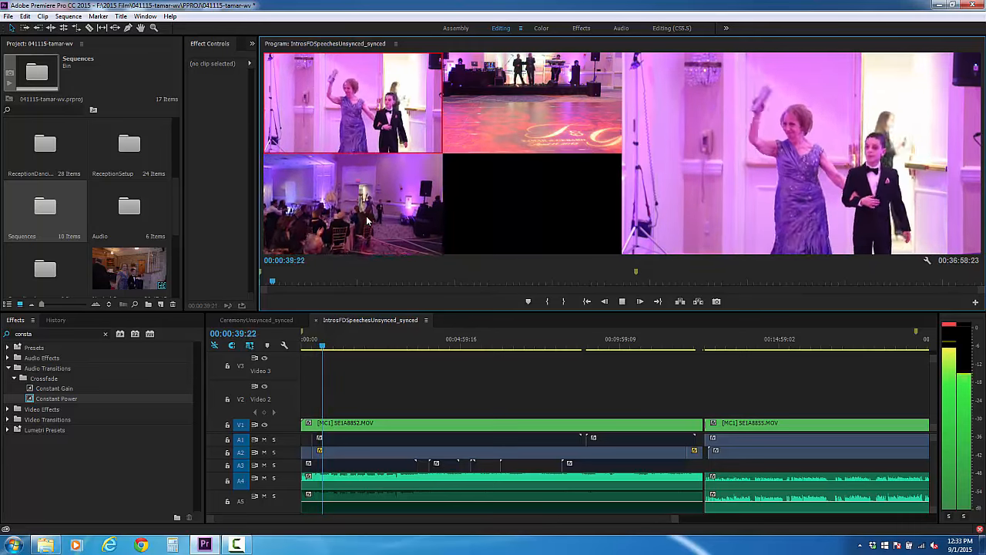
{"action": "left_click", "coordinate": [367, 221]}
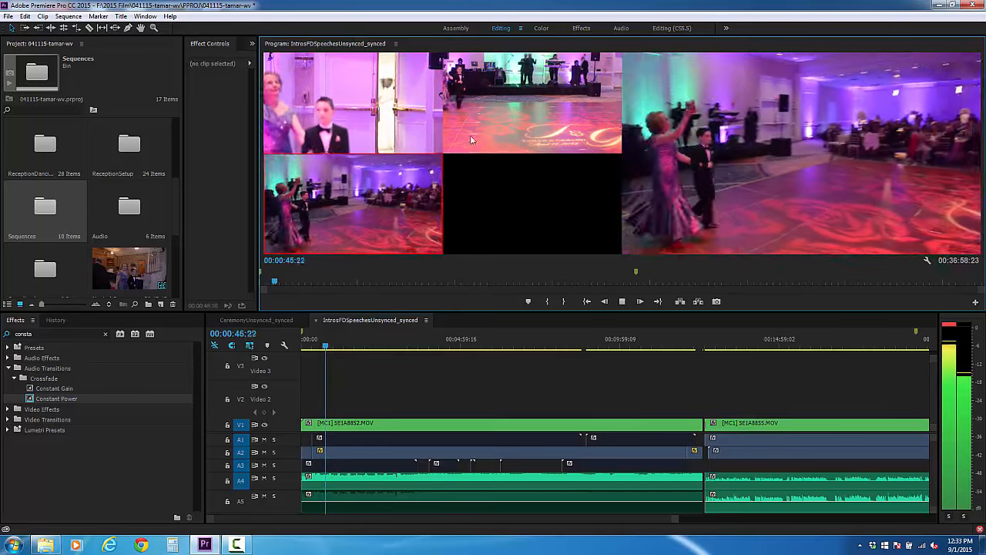
{"action": "left_click", "coordinate": [471, 137]}
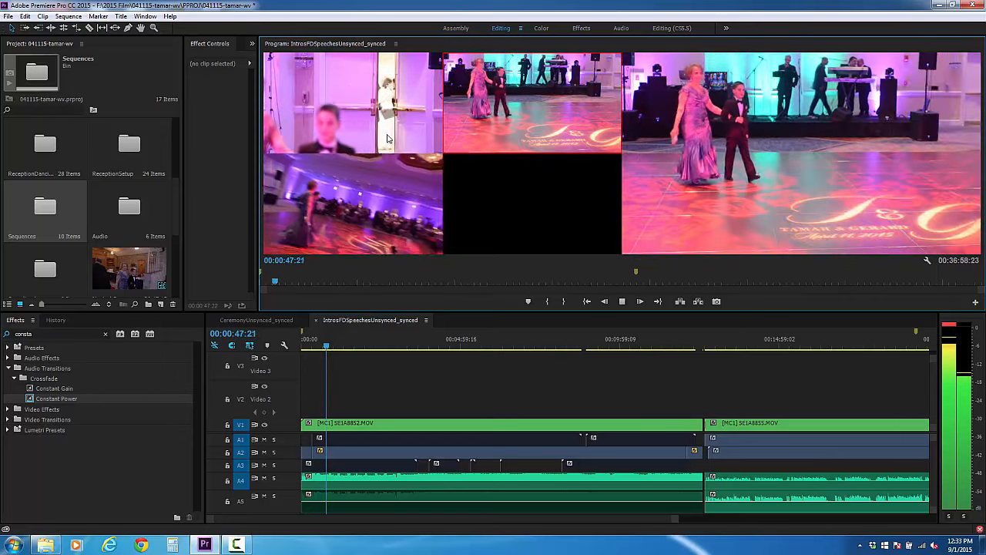
{"action": "left_click", "coordinate": [355, 97]}
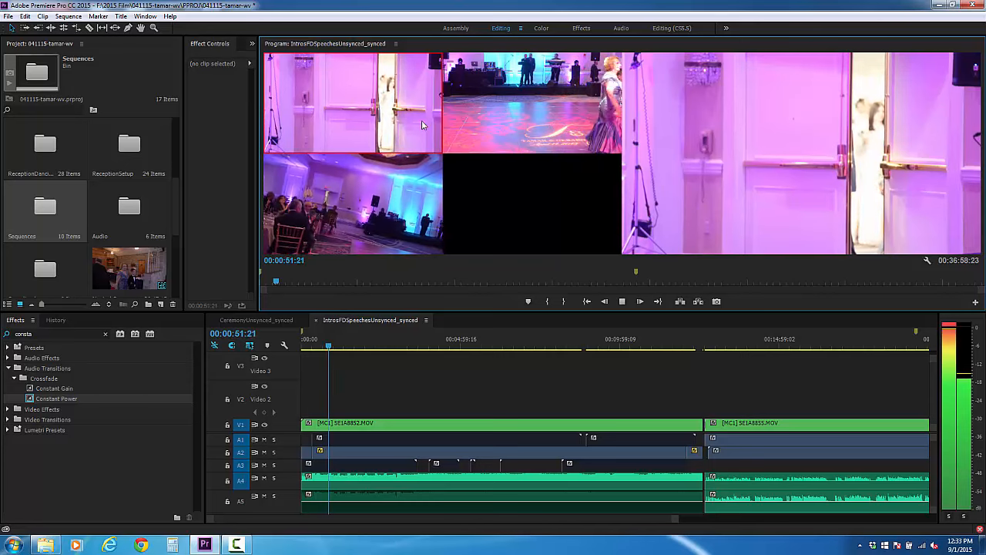
{"action": "left_click", "coordinate": [623, 301]}
- Move the playhead to the second section's start at 00:12:42:07 and disable that section's two clips on track A2
{"action": "scroll", "coordinate": [347, 419], "scroll_direction": "down", "scroll_amount": 3}
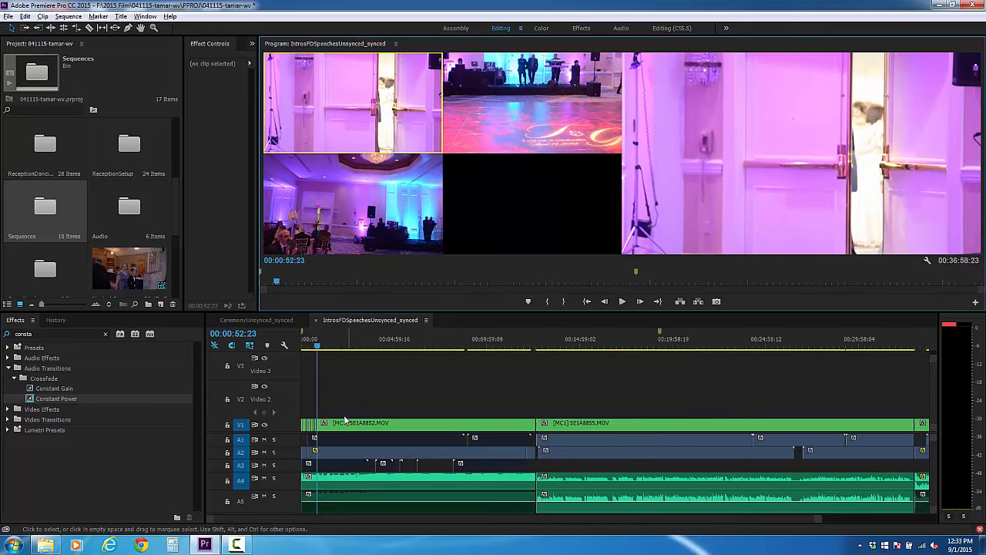
{"action": "scroll", "coordinate": [614, 425], "scroll_direction": "up", "scroll_amount": 4}
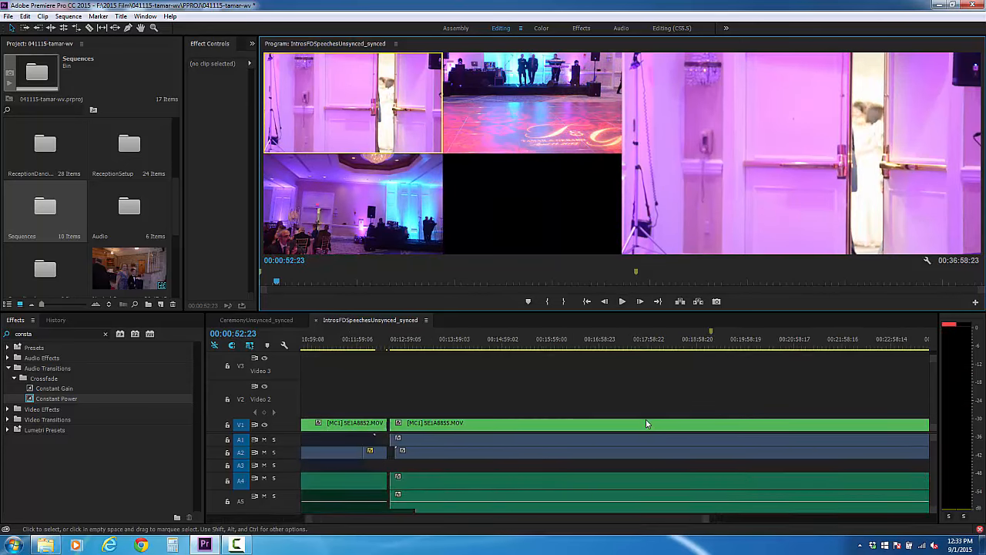
{"action": "left_click", "coordinate": [391, 344]}
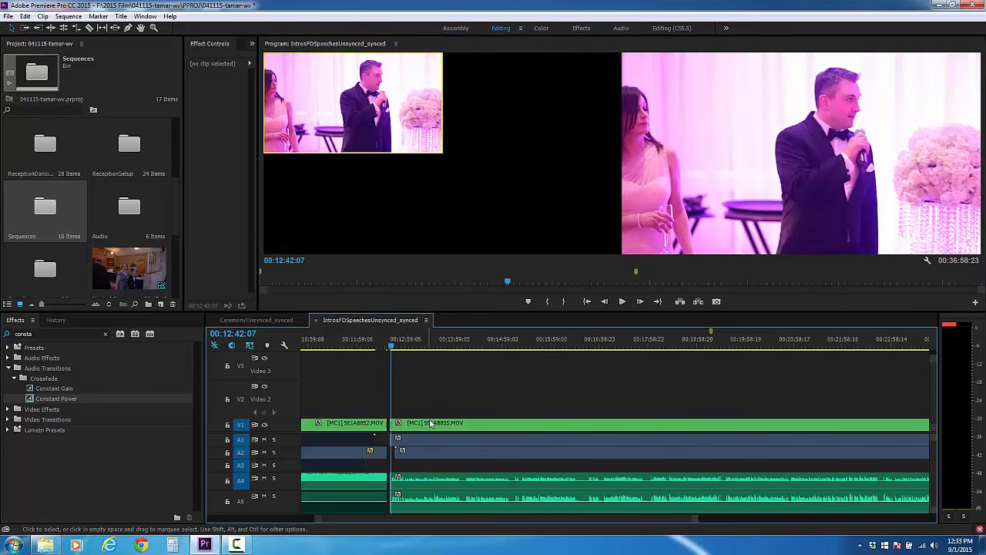
{"action": "scroll", "coordinate": [620, 470], "scroll_direction": "down", "scroll_amount": 4}
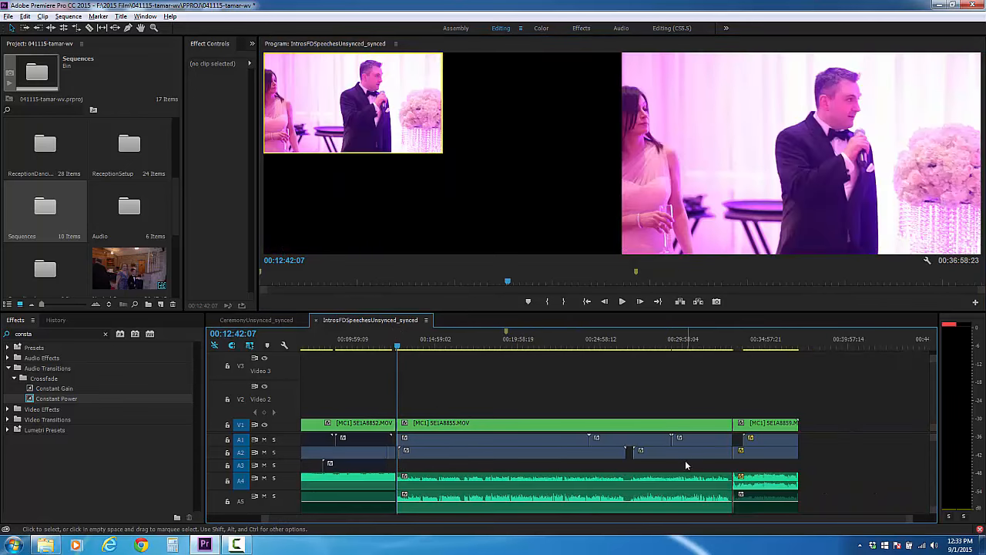
{"action": "key", "text": "alt"}
{"action": "scroll", "coordinate": [663, 447], "scroll_direction": "up", "scroll_amount": 6}
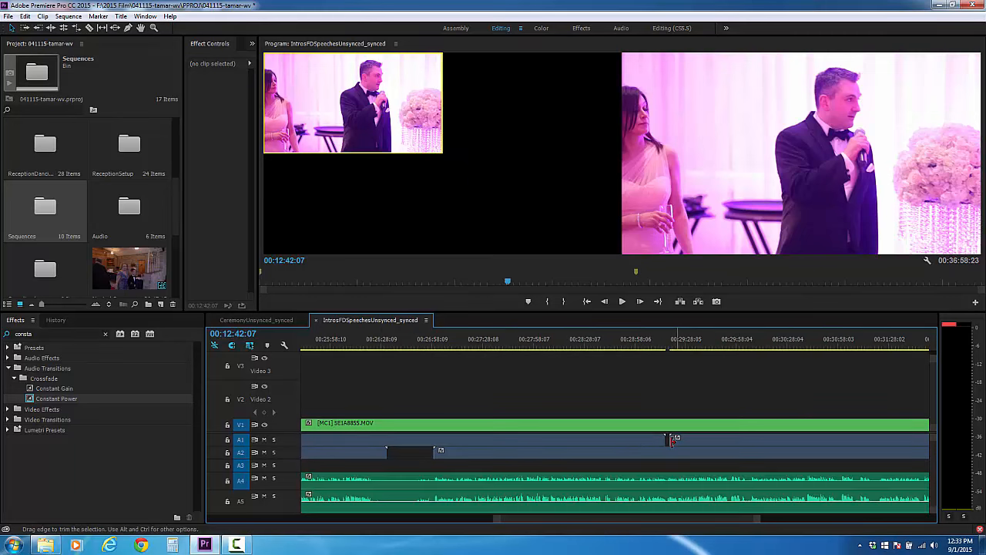
{"action": "scroll", "coordinate": [688, 463], "scroll_direction": "down", "scroll_amount": 6}
{"action": "left_click", "coordinate": [631, 453], "text": "shift"}
{"action": "left_click", "coordinate": [670, 455], "text": "shift"}
{"action": "right_click", "coordinate": [670, 455]}
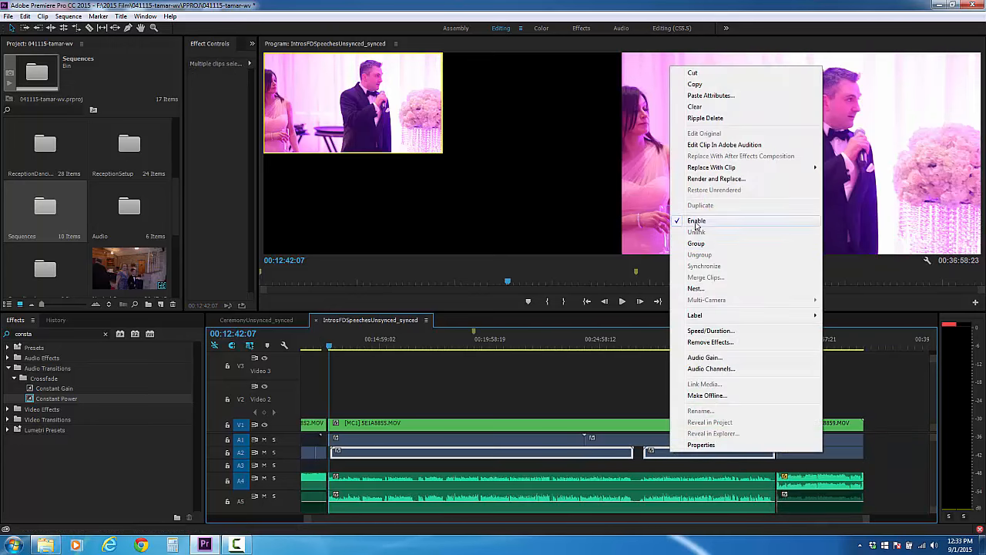
{"action": "left_click", "coordinate": [696, 221]}
- Find the Exponential Fade and apply it to the clip edges on both sides of the A1 gap near 00:29:18:05
{"action": "scroll", "coordinate": [655, 363], "scroll_direction": "up", "scroll_amount": 5}
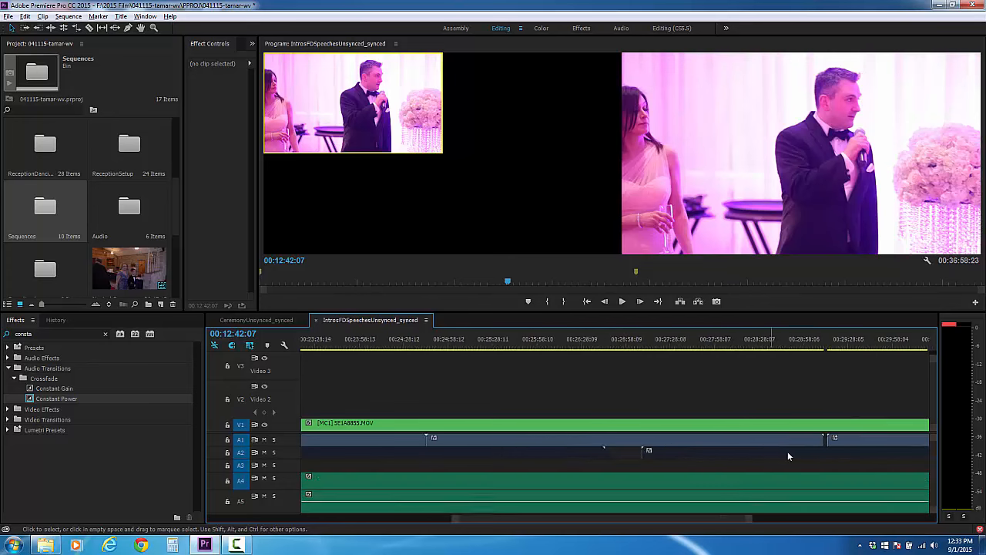
{"action": "scroll", "coordinate": [873, 443], "scroll_direction": "up", "scroll_amount": 5}
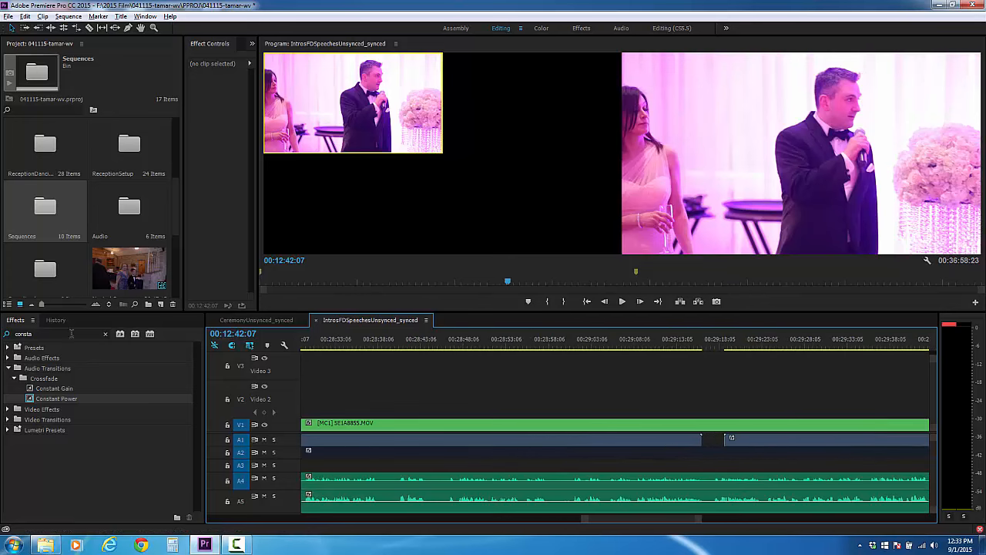
{"action": "double_click", "coordinate": [71, 333]}
{"action": "type", "text": "ex"}
{"action": "left_click_drag", "start_coordinate": [34, 391], "coordinate": [629, 423]}
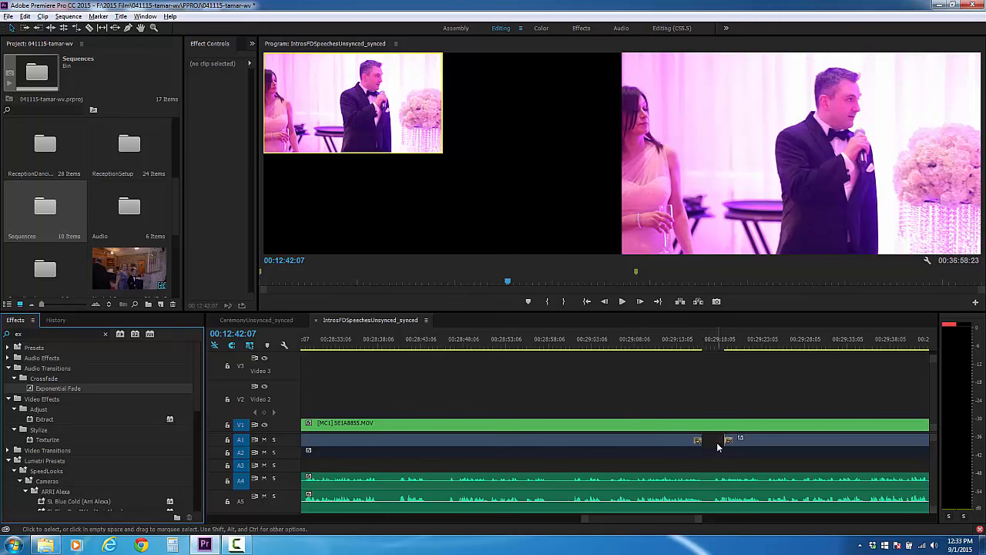
- Set the audio gain of the second section's three A1 clips to -16 dB
{"action": "scroll", "coordinate": [718, 447], "scroll_direction": "down", "scroll_amount": 10}
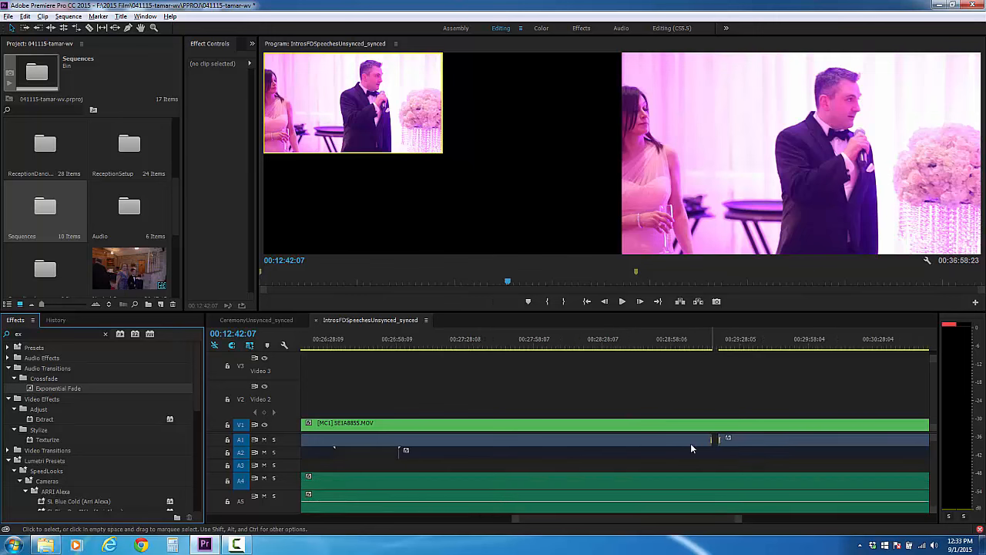
{"action": "left_click", "coordinate": [572, 400]}
{"action": "left_click", "coordinate": [624, 345]}
{"action": "left_click", "coordinate": [537, 440]}
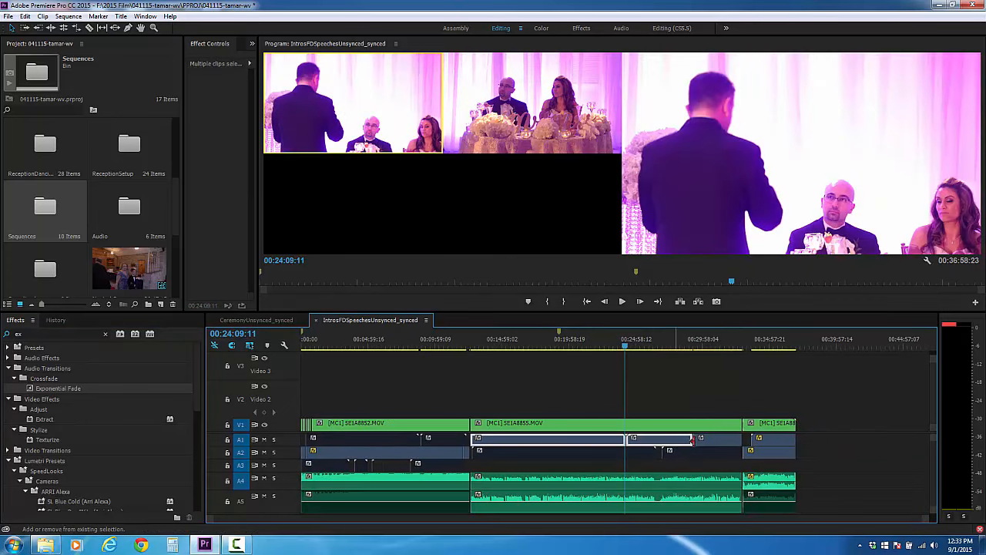
{"action": "right_click", "coordinate": [721, 445]}
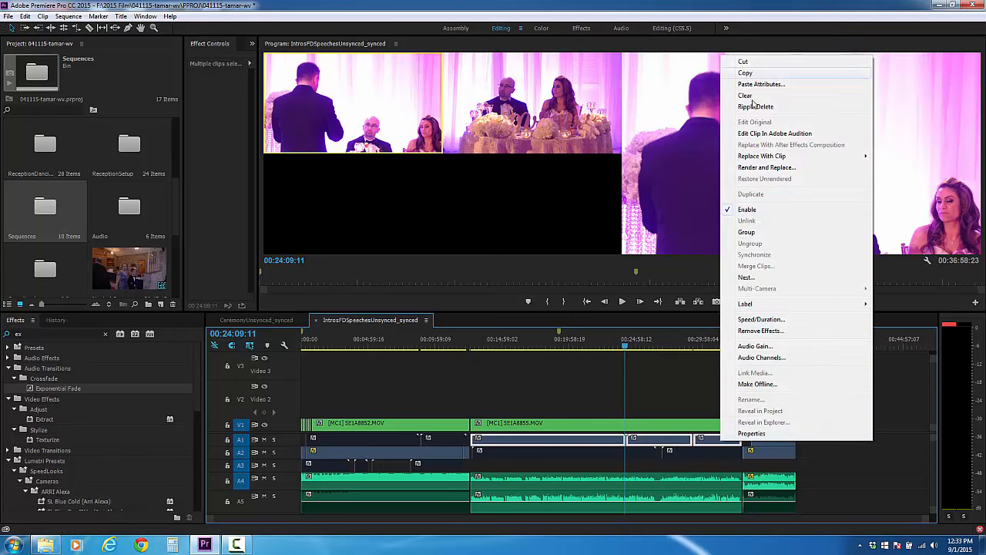
{"action": "left_click", "coordinate": [751, 345]}
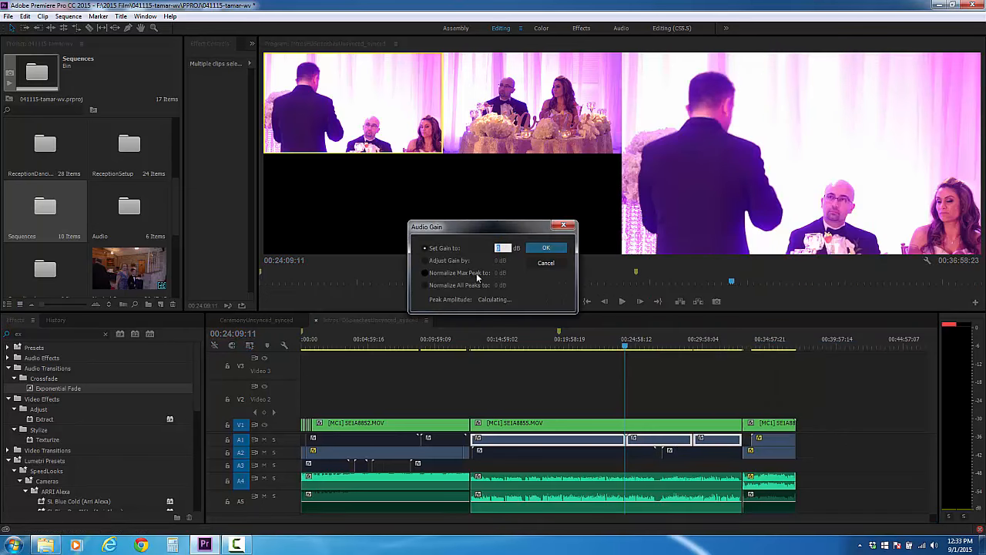
{"action": "type", "text": "-16"}
{"action": "key", "text": "Return"}
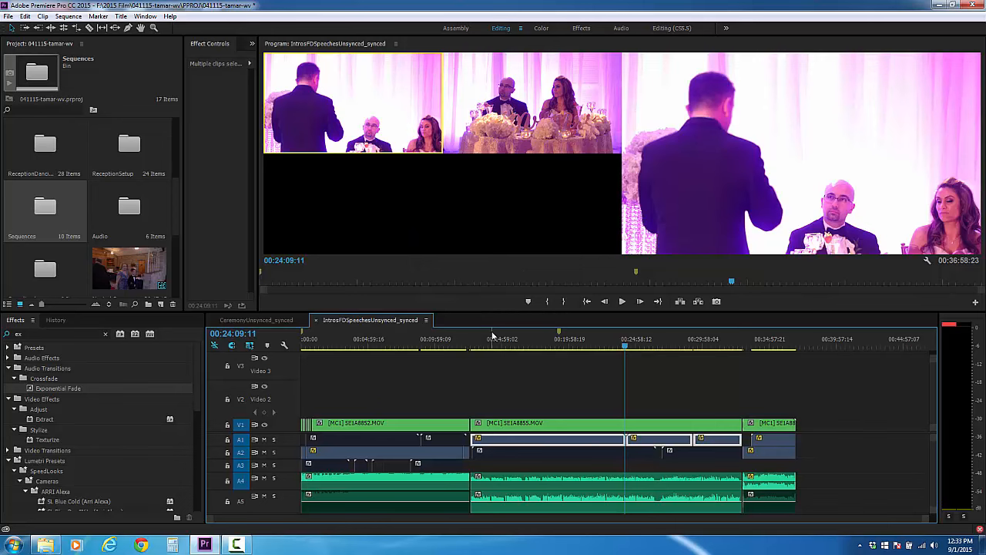
- Play the start of the second section to check its levels, and disable its clip on track A5
{"action": "key", "text": "space"}
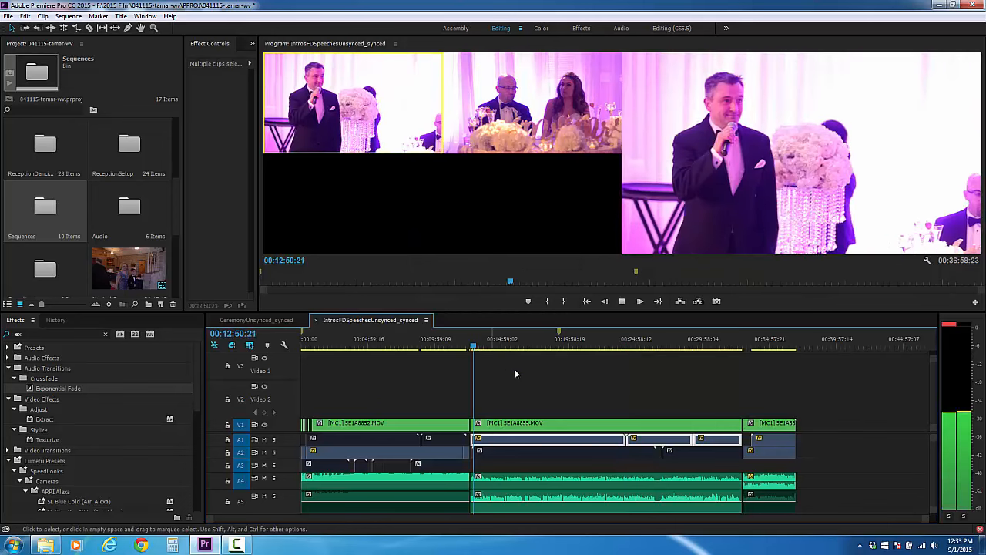
{"action": "right_click", "coordinate": [533, 502]}
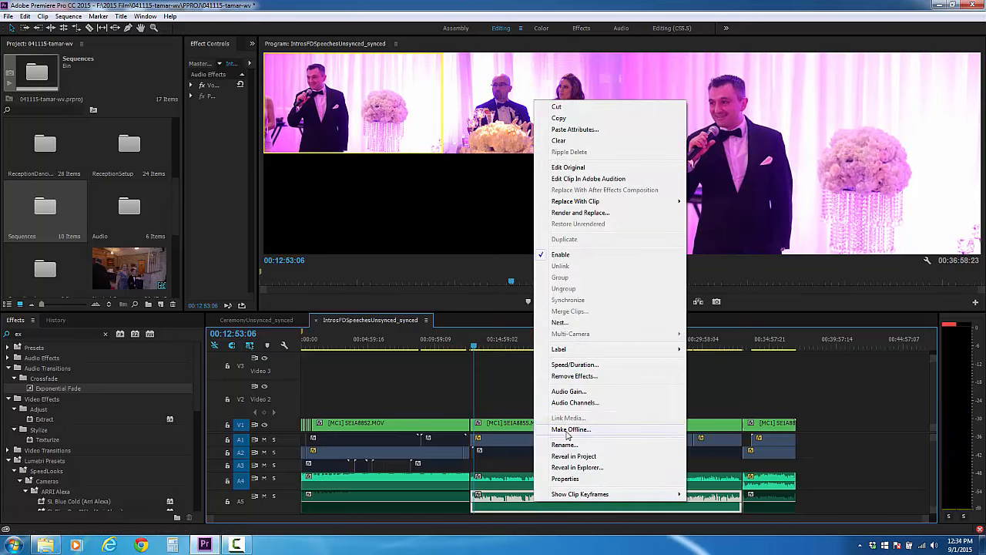
{"action": "left_click", "coordinate": [573, 260]}
{"action": "left_click", "coordinate": [547, 380]}
- Map the left source channel to both the left and right channels of the first clip on track A4
{"action": "left_click", "coordinate": [453, 486]}
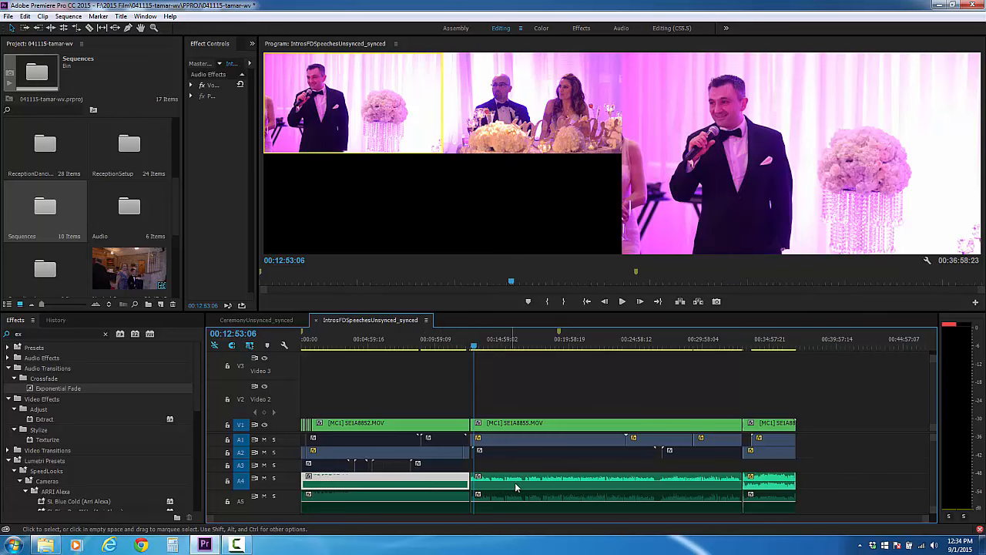
{"action": "right_click", "coordinate": [443, 488]}
{"action": "left_click", "coordinate": [486, 385]}
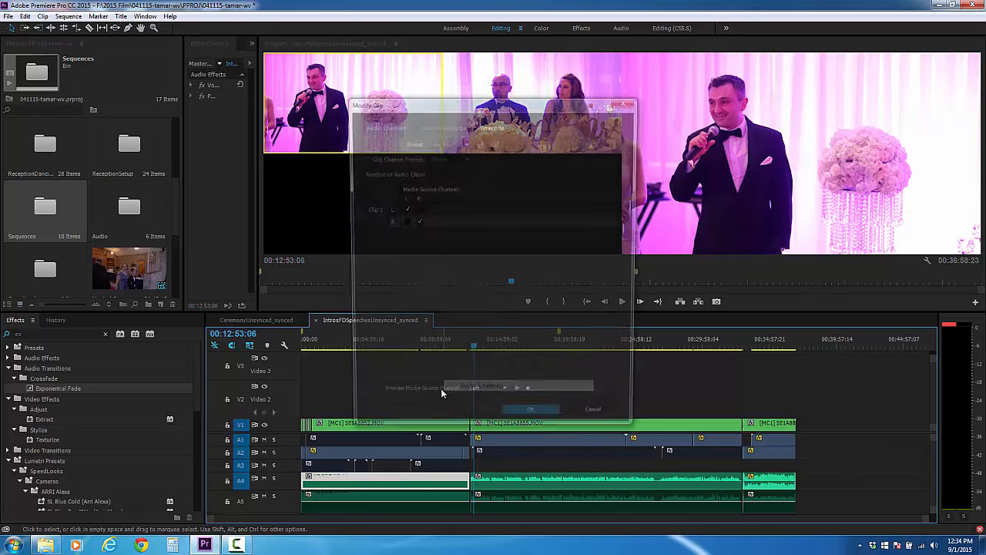
{"action": "left_click", "coordinate": [403, 222]}
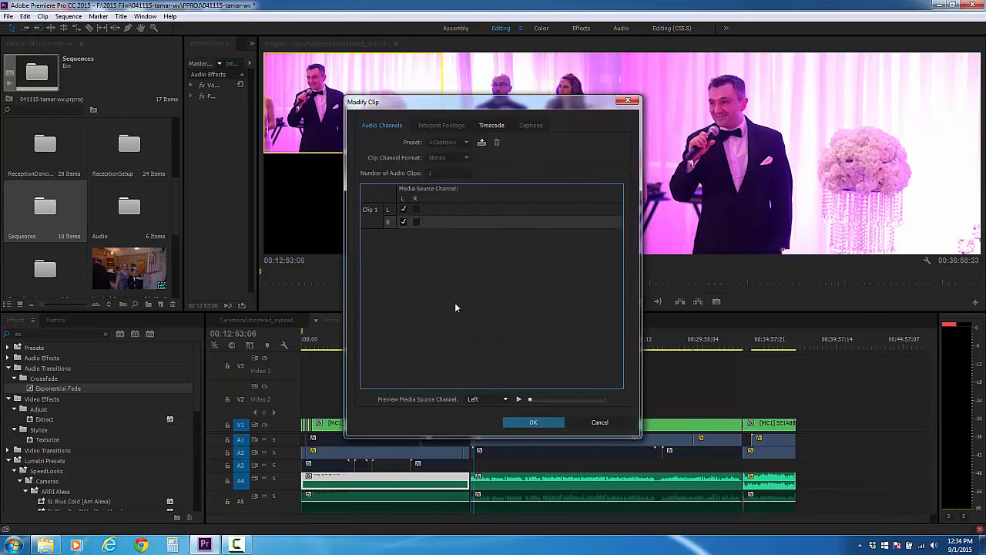
{"action": "left_click", "coordinate": [521, 420]}
{"action": "left_click", "coordinate": [470, 389]}
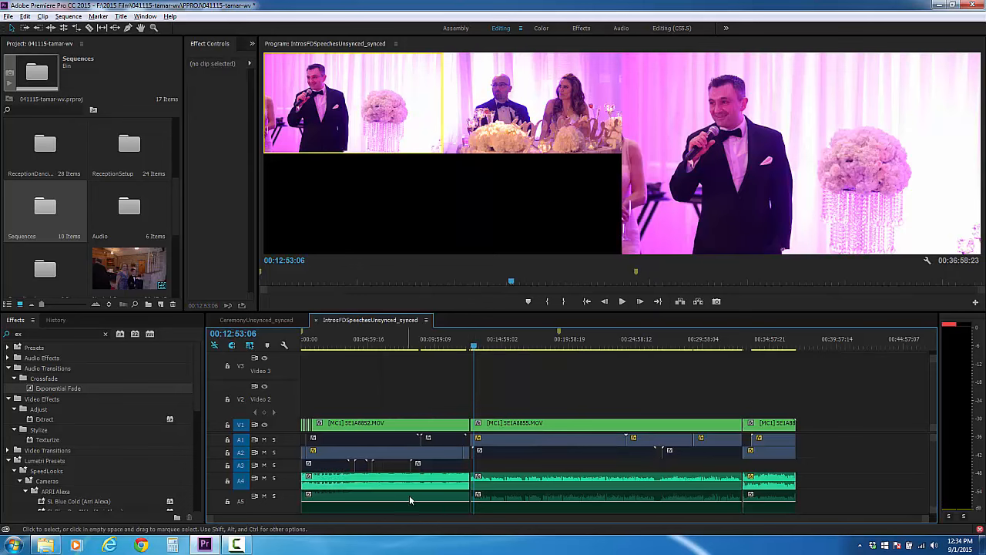
{"action": "scroll", "coordinate": [410, 500], "scroll_direction": "up", "scroll_amount": 6}
{"action": "scroll", "coordinate": [620, 487], "scroll_direction": "down", "scroll_amount": 4}
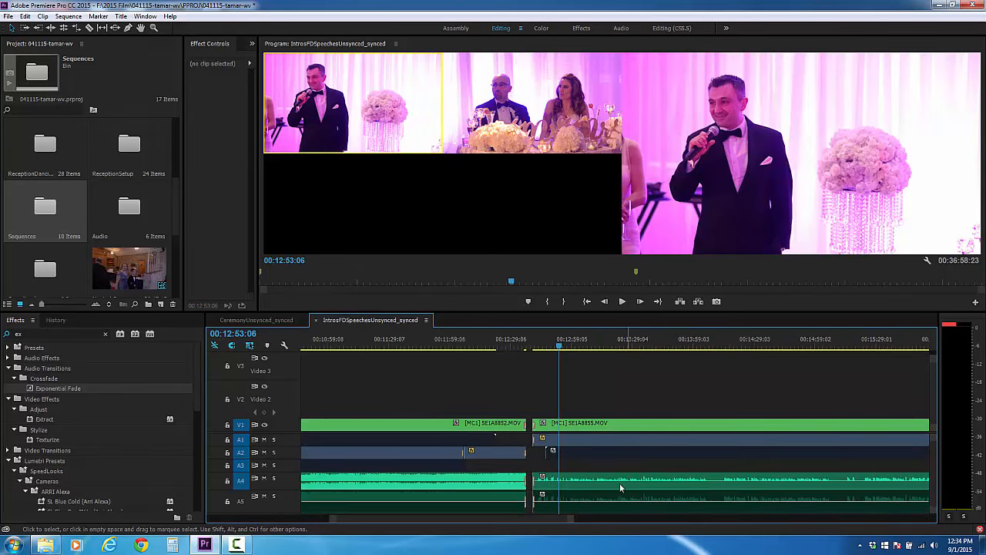
- Map the left source channel to both the left and right channels of the second section's A4 clip and briefly play it
{"action": "right_click", "coordinate": [618, 485]}
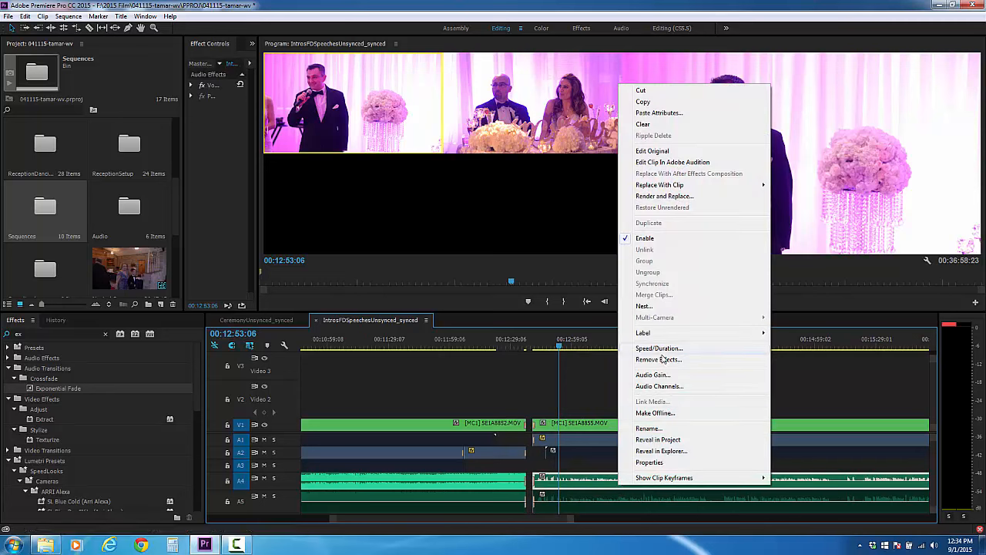
{"action": "left_click", "coordinate": [661, 387]}
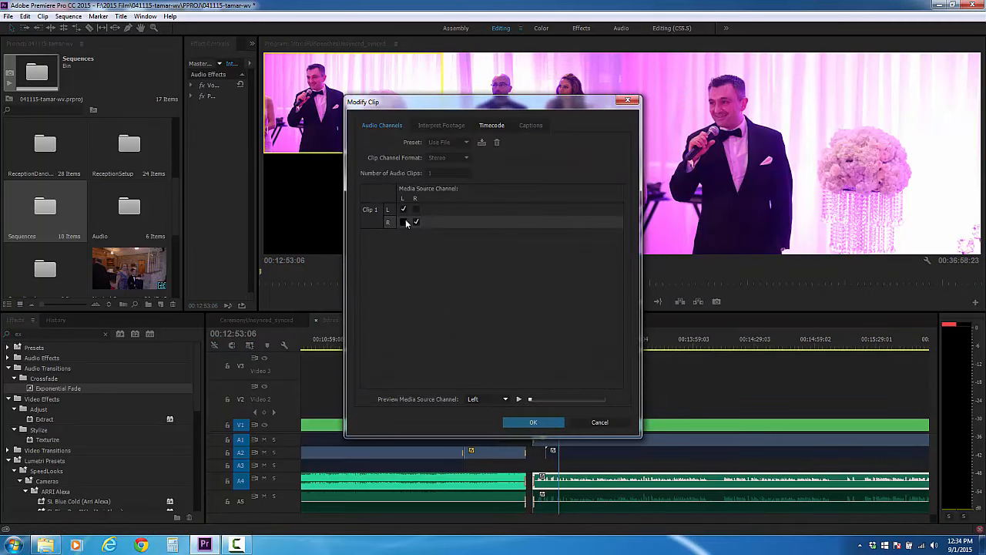
{"action": "left_click", "coordinate": [531, 422]}
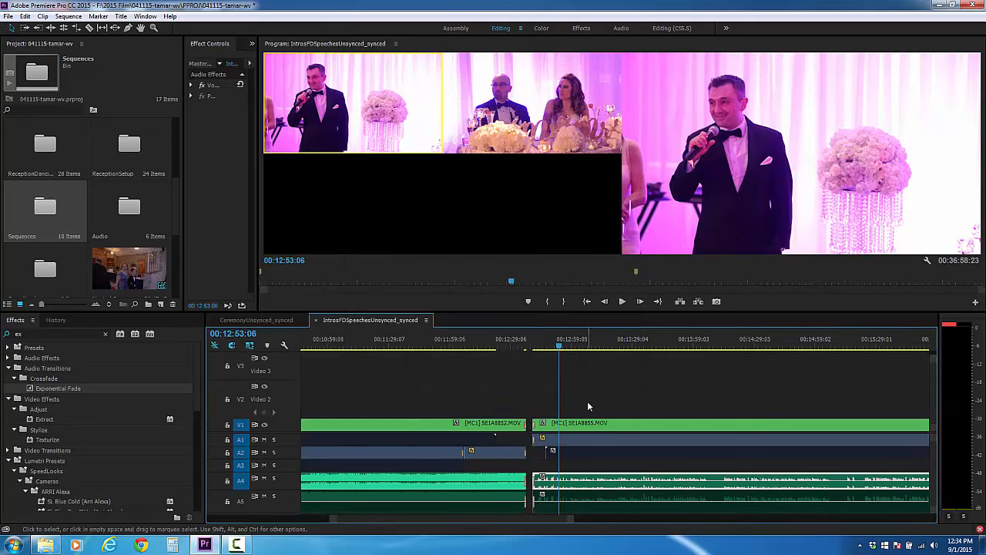
{"action": "key", "text": "space"}
{"action": "key", "text": "space"}
- Raise the audio gain of the second section's A4 clip and play the section to check its level
{"action": "scroll", "coordinate": [386, 426], "scroll_direction": "down", "scroll_amount": 5}
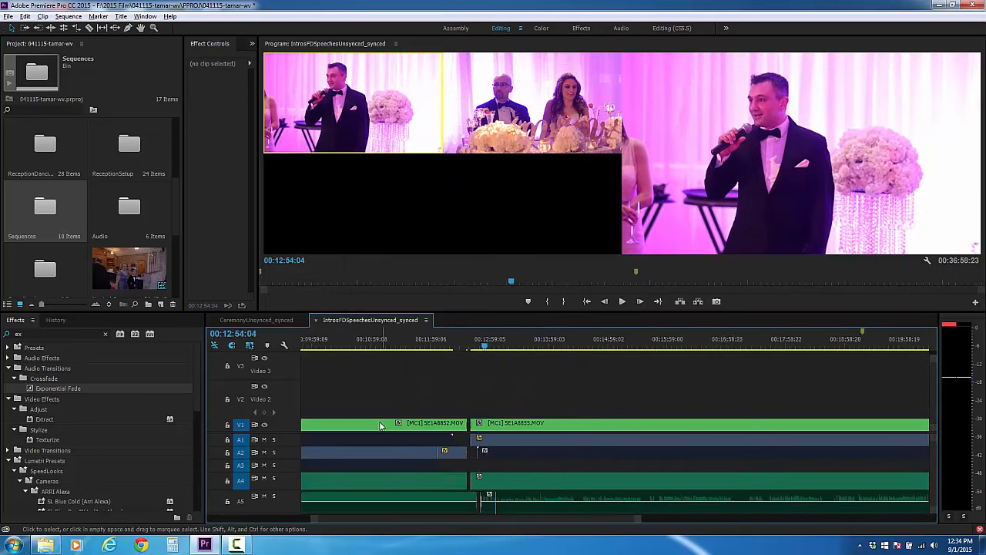
{"action": "right_click", "coordinate": [647, 481]}
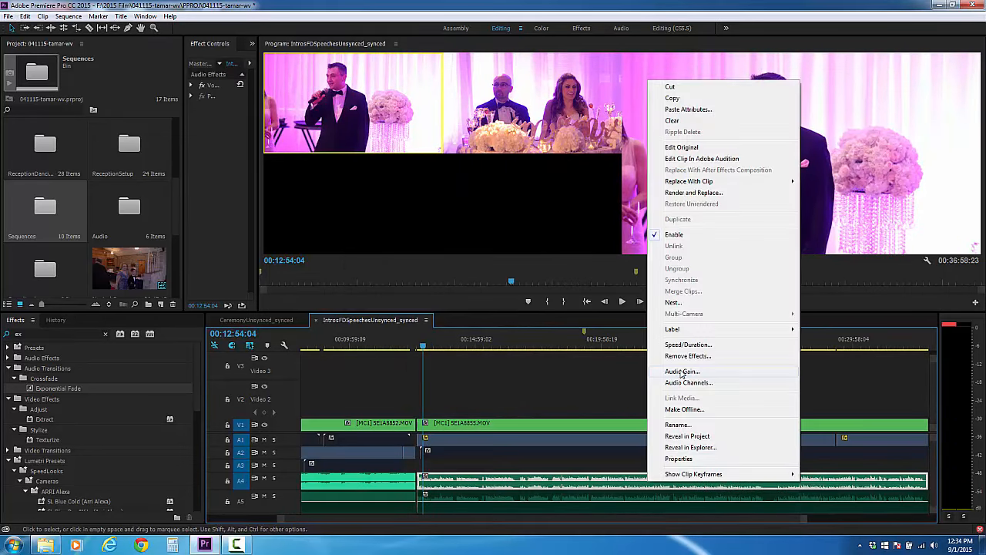
{"action": "left_click", "coordinate": [681, 371]}
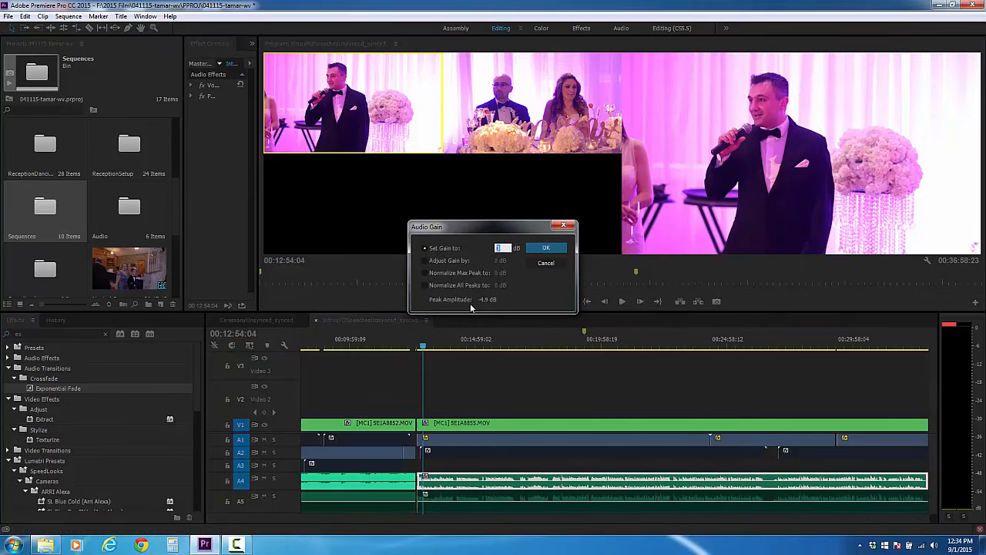
{"action": "key", "text": "Return"}
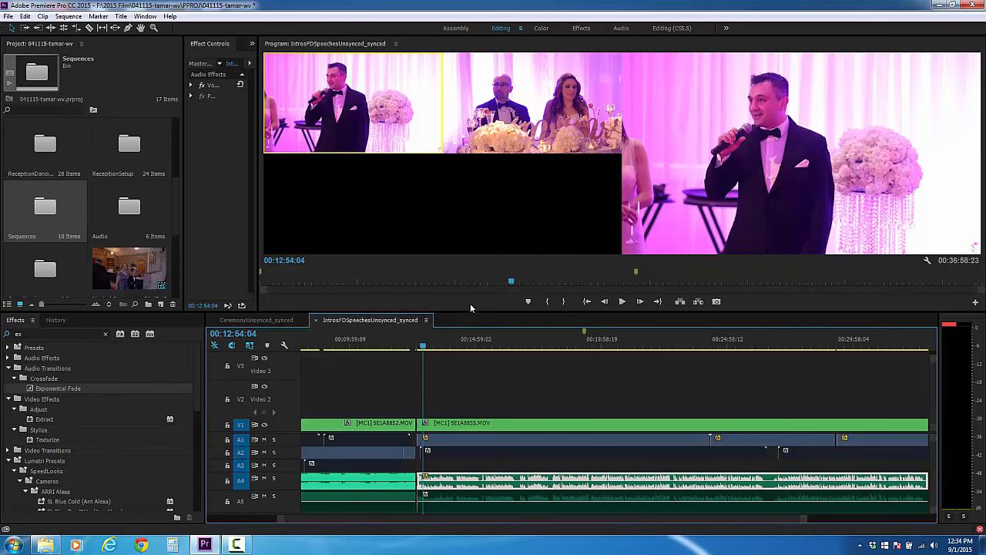
{"action": "left_click", "coordinate": [504, 368]}
{"action": "key", "text": "space"}
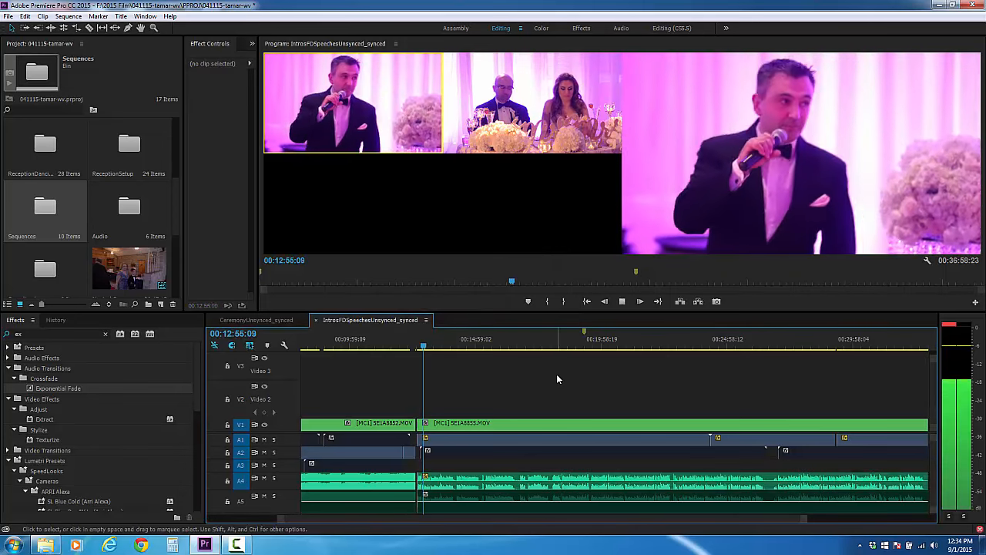
{"action": "scroll", "coordinate": [410, 405], "scroll_direction": "down", "scroll_amount": 2}
{"action": "scroll", "coordinate": [448, 402], "scroll_direction": "down", "scroll_amount": 1}
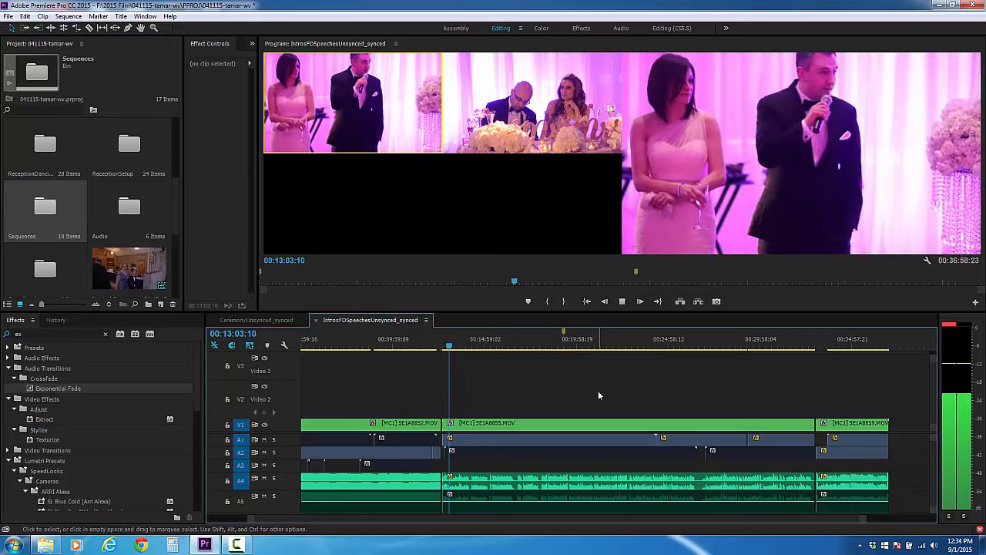
{"action": "key", "text": "space"}
- Adjust the audio gain of the second section's three A1 clips together and play the section briefly
{"action": "left_click", "coordinate": [573, 440]}
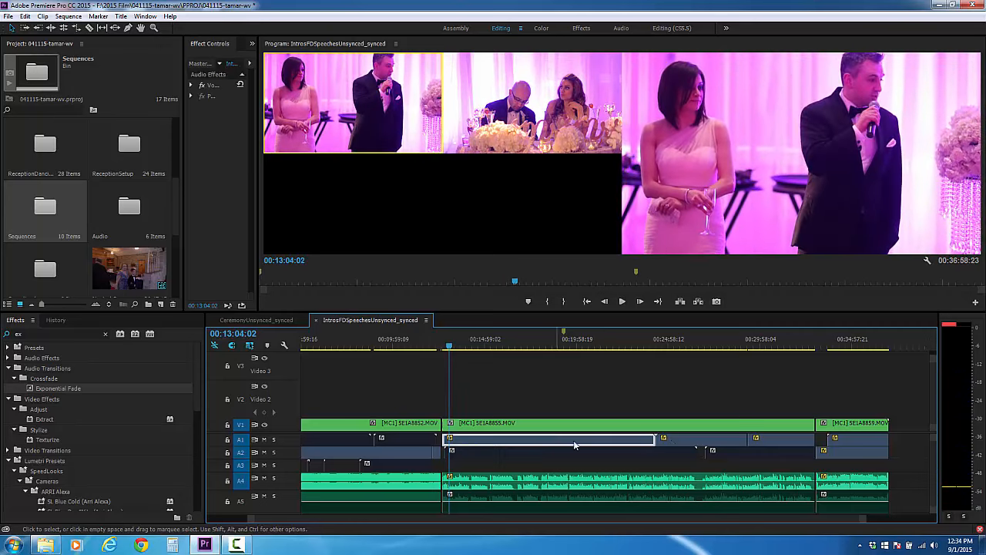
{"action": "right_click", "coordinate": [776, 445]}
{"action": "left_click", "coordinate": [815, 347]}
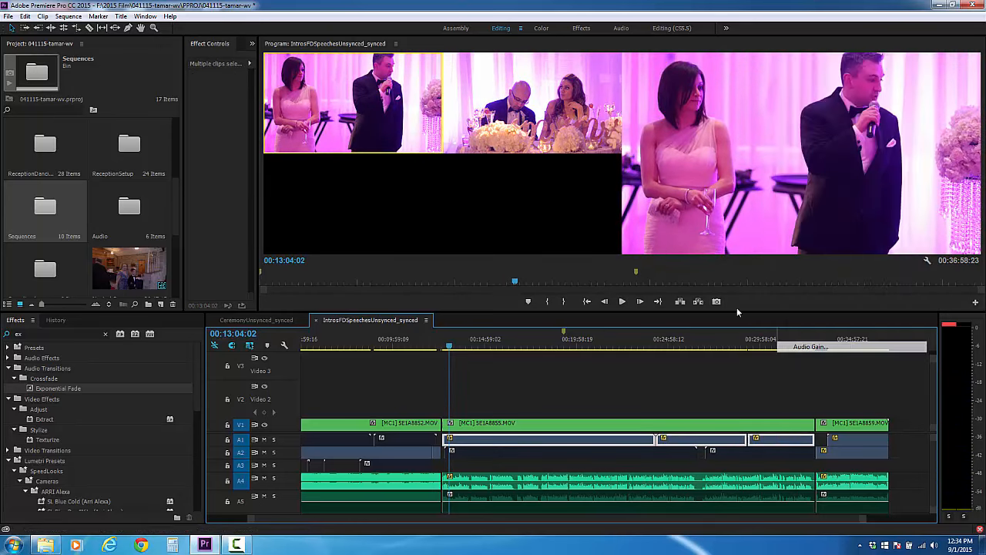
{"action": "key", "text": "Return"}
{"action": "key", "text": "space"}
{"action": "left_click", "coordinate": [624, 383]}
{"action": "key", "text": "space"}
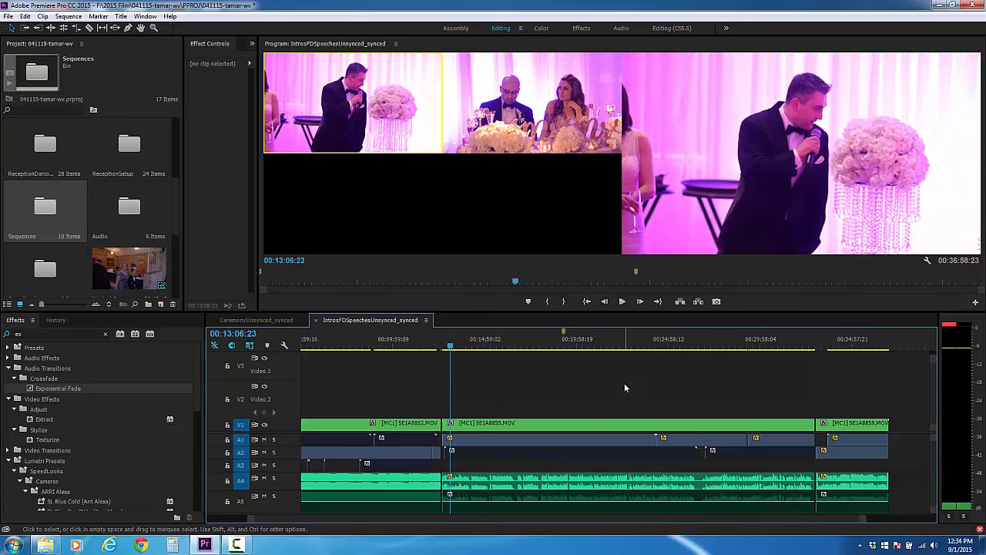
- Play the third section near its start and again around 00:33:25:11 to check its audio levels
{"action": "scroll", "coordinate": [625, 384], "scroll_direction": "down", "scroll_amount": 3}
{"action": "scroll", "coordinate": [792, 409], "scroll_direction": "up", "scroll_amount": 5}
{"action": "scroll", "coordinate": [542, 408], "scroll_direction": "down", "scroll_amount": 5}
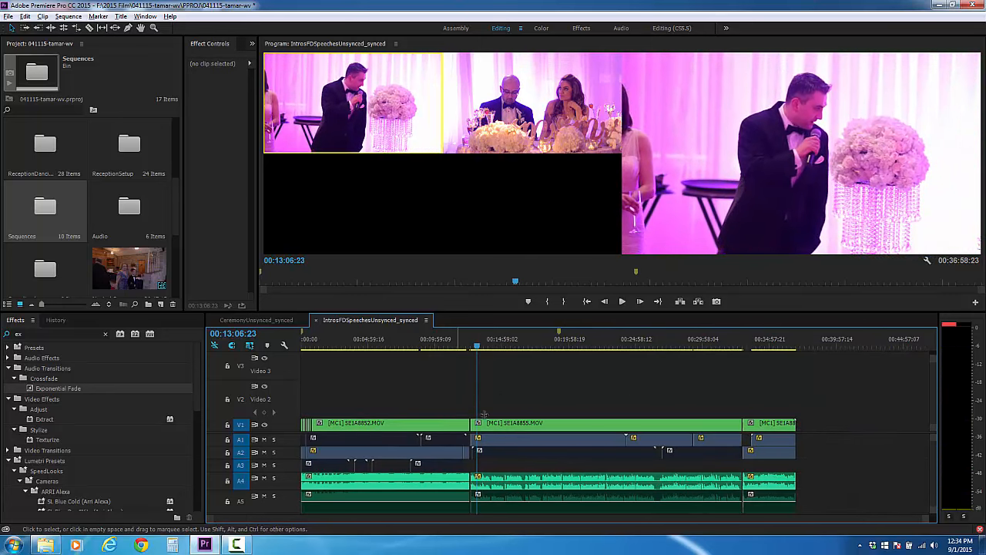
{"action": "scroll", "coordinate": [755, 424], "scroll_direction": "up", "scroll_amount": 1}
{"action": "scroll", "coordinate": [823, 429], "scroll_direction": "up", "scroll_amount": 5}
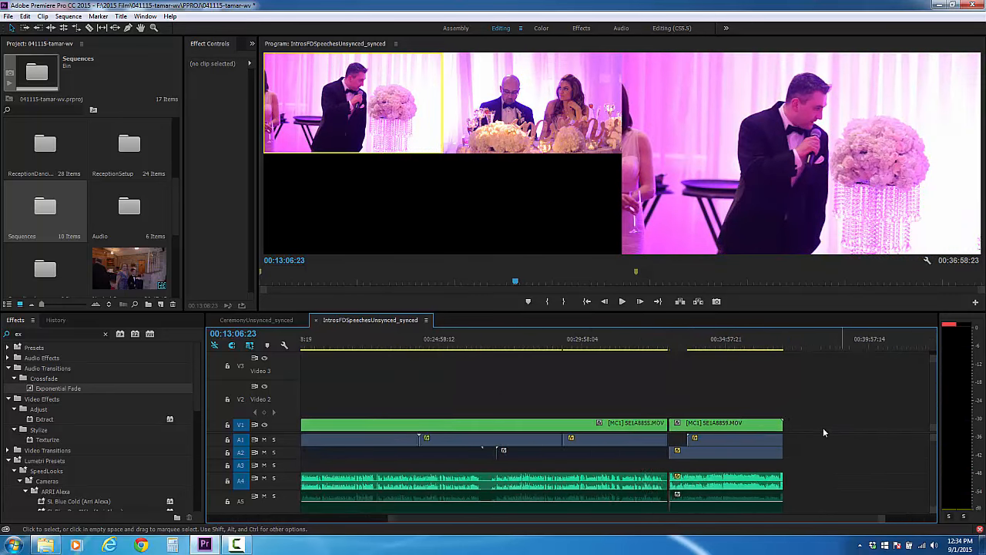
{"action": "left_click", "coordinate": [403, 345]}
{"action": "key", "text": "space"}
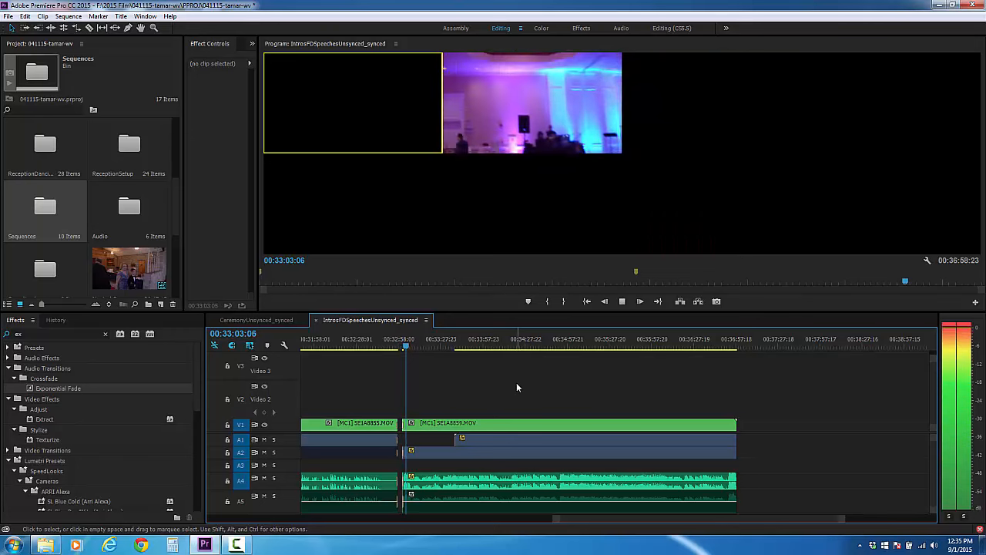
{"action": "left_click", "coordinate": [438, 348]}
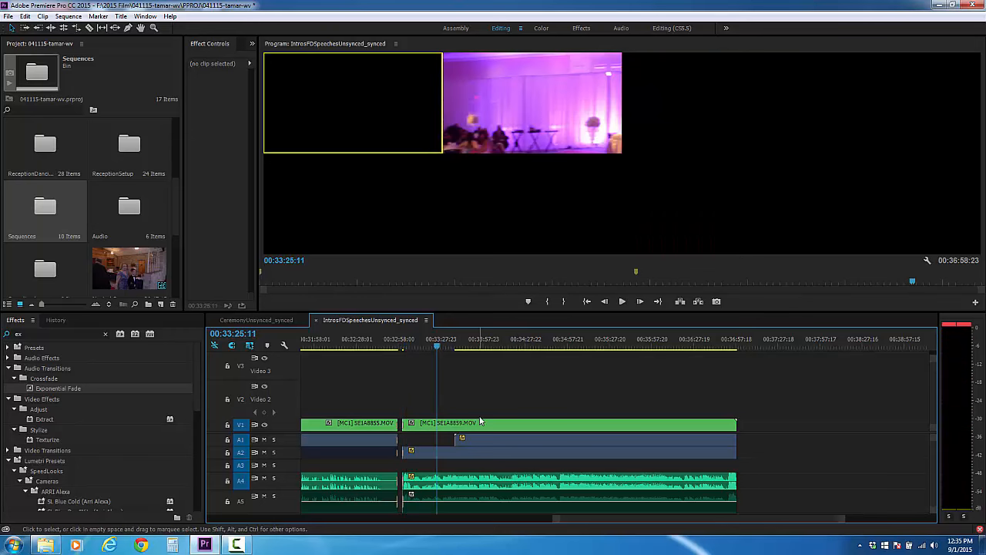
{"action": "key", "text": "space"}
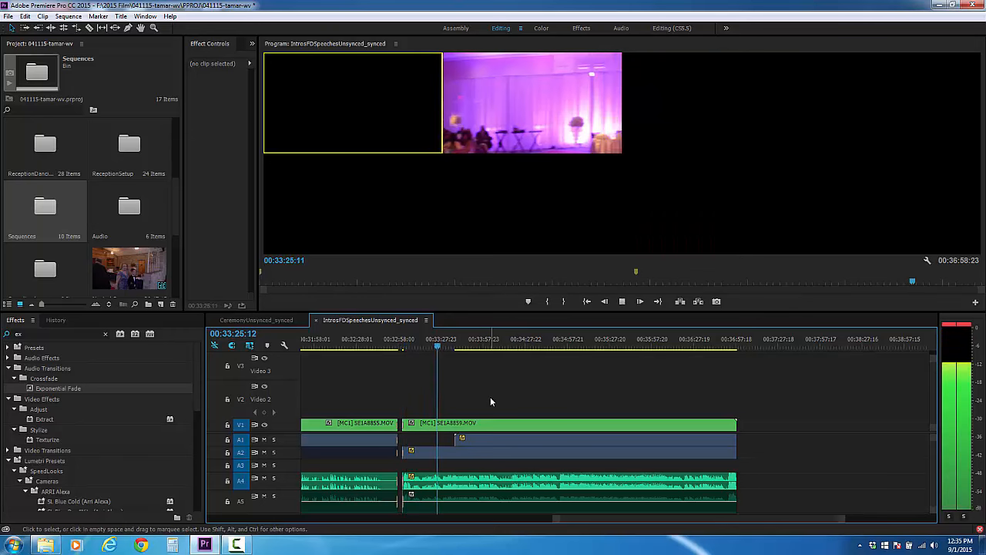
{"action": "key", "text": "space"}
- Disable the third section's audio clip on track A1
{"action": "left_click", "coordinate": [513, 441]}
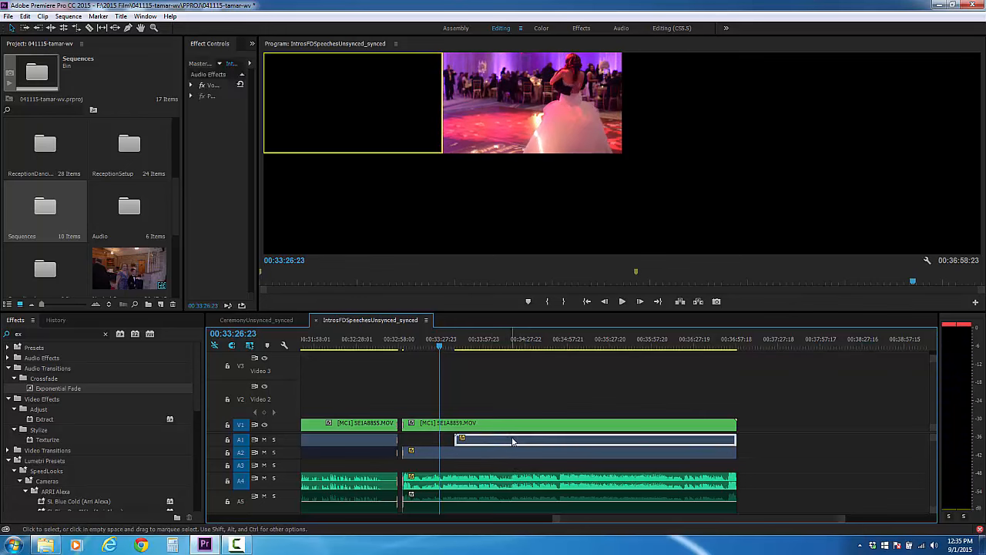
{"action": "right_click", "coordinate": [533, 441]}
{"action": "left_click", "coordinate": [562, 190]}
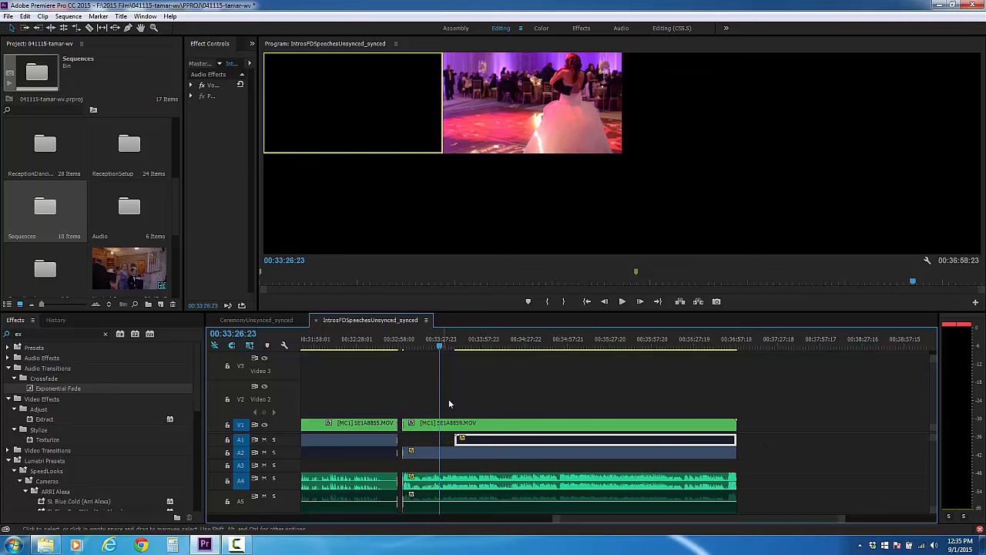
{"action": "left_click", "coordinate": [443, 456]}
{"action": "right_click", "coordinate": [495, 453]}
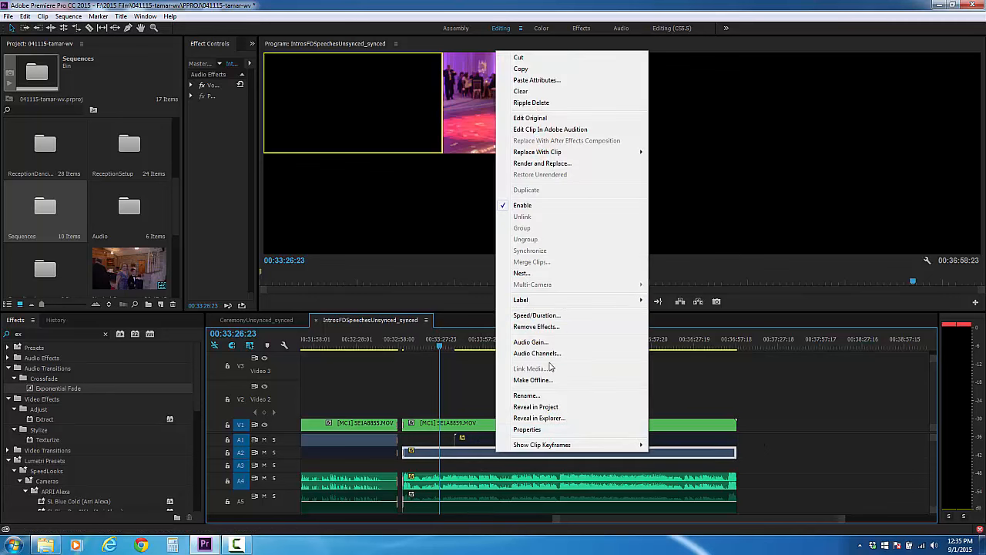
{"action": "left_click", "coordinate": [529, 342]}
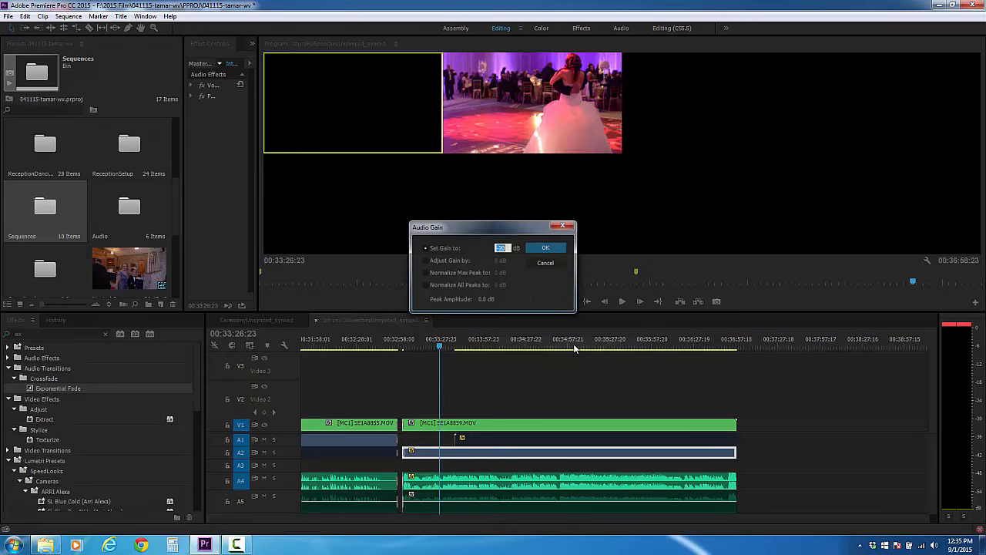
{"action": "left_click", "coordinate": [533, 264]}
{"action": "left_click", "coordinate": [498, 397]}
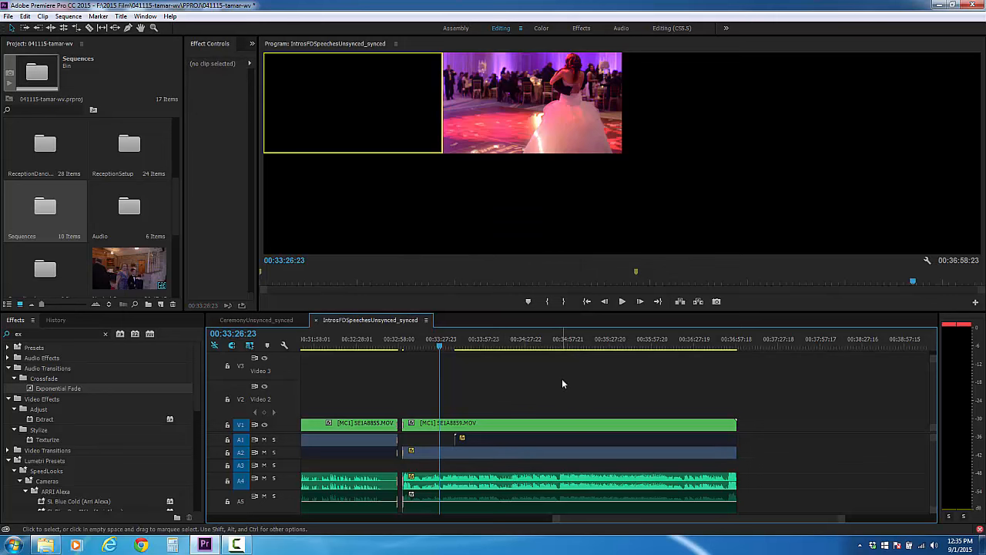
- Play the first dance from 00:33:46:15 and cut live to camera 2, camera 1, camera 2 and camera 1, stopping at 00:34:14:18
{"action": "left_click", "coordinate": [468, 345]}
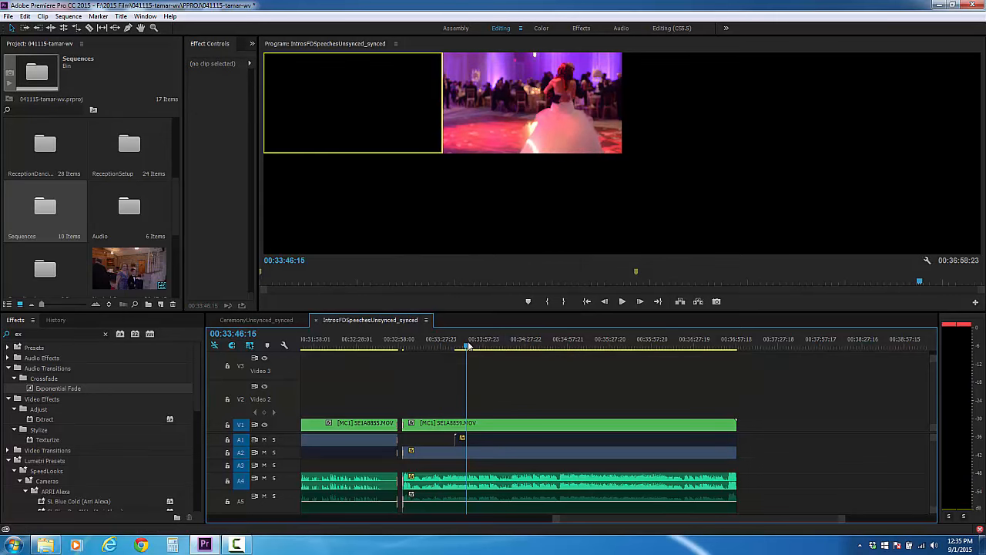
{"action": "key", "text": "space"}
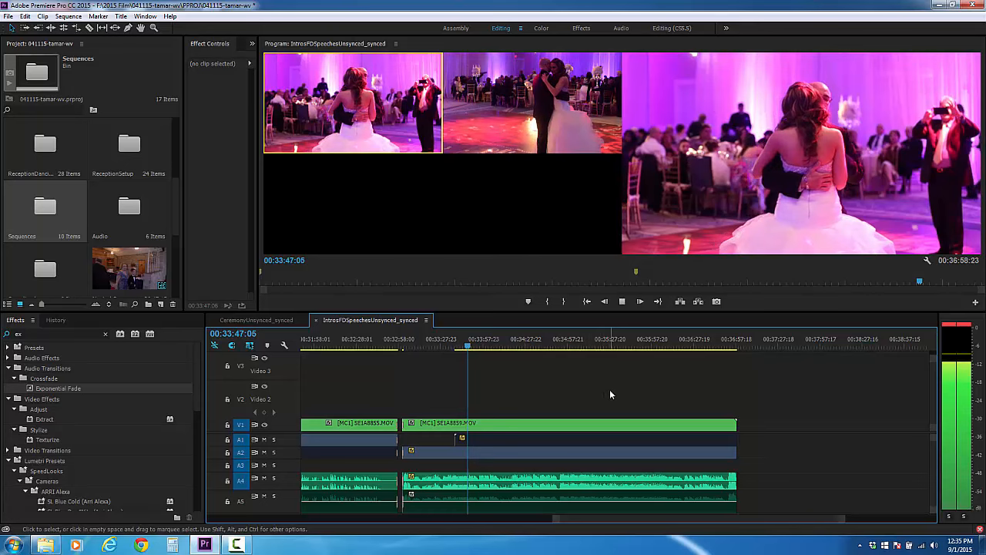
{"action": "left_click", "coordinate": [525, 121]}
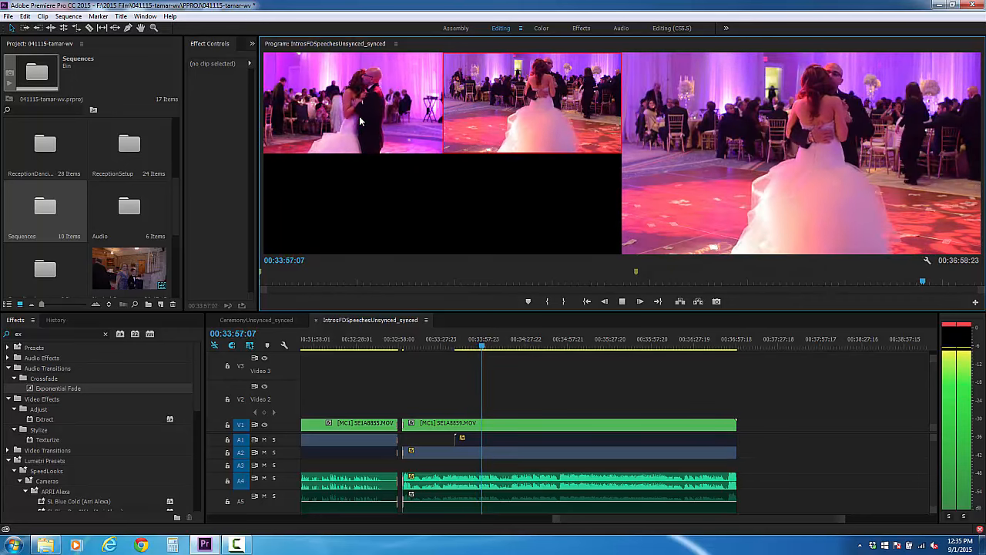
{"action": "left_click", "coordinate": [359, 120]}
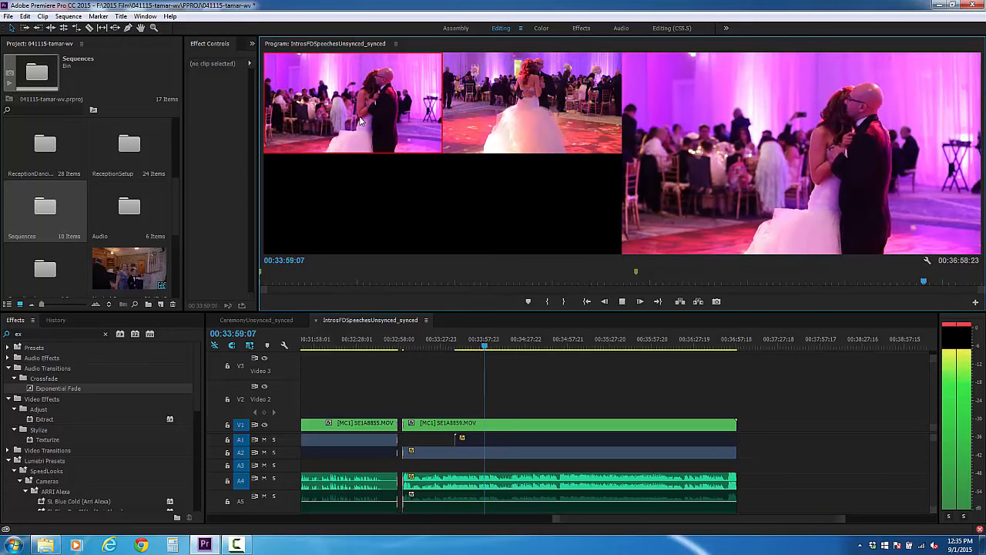
{"action": "left_click", "coordinate": [556, 114]}
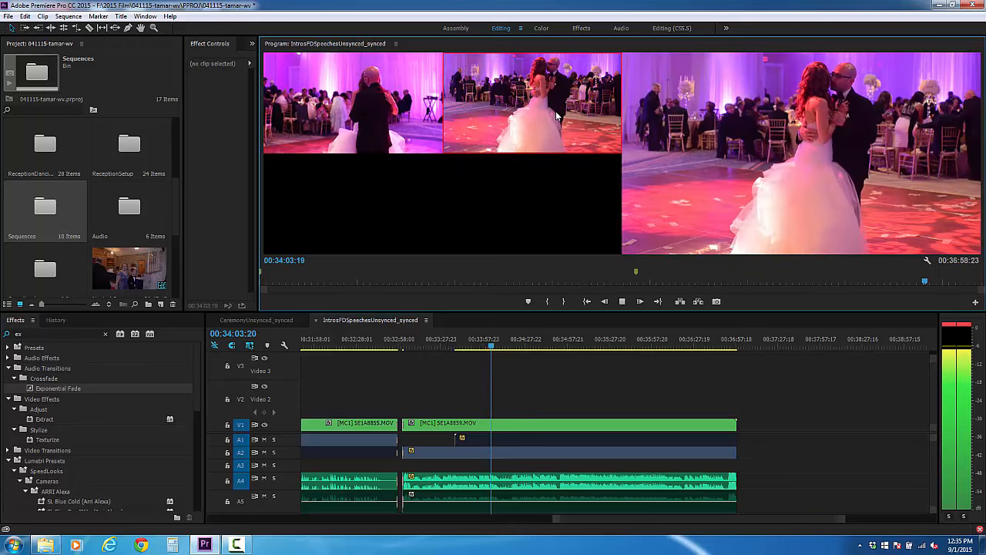
{"action": "left_click", "coordinate": [383, 108]}
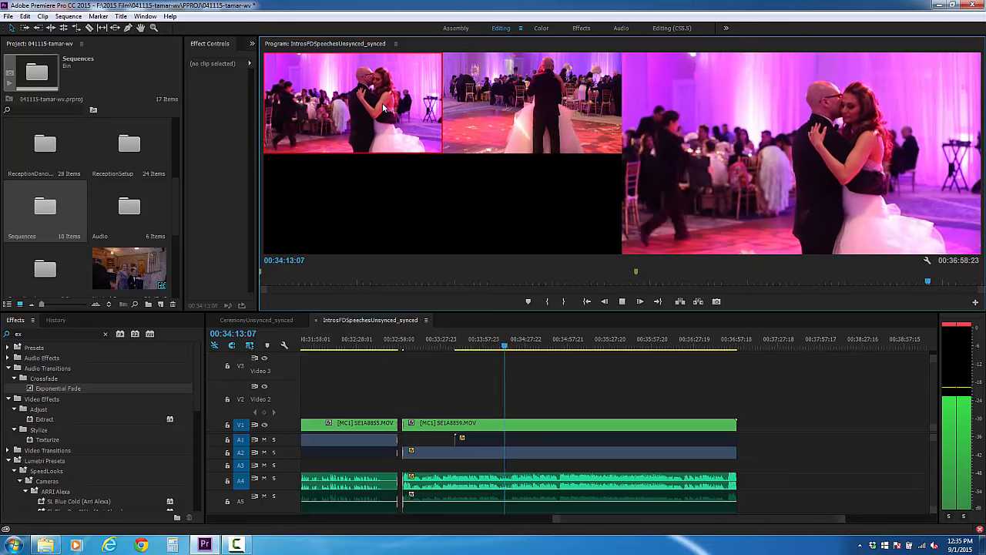
{"action": "left_click", "coordinate": [622, 301]}
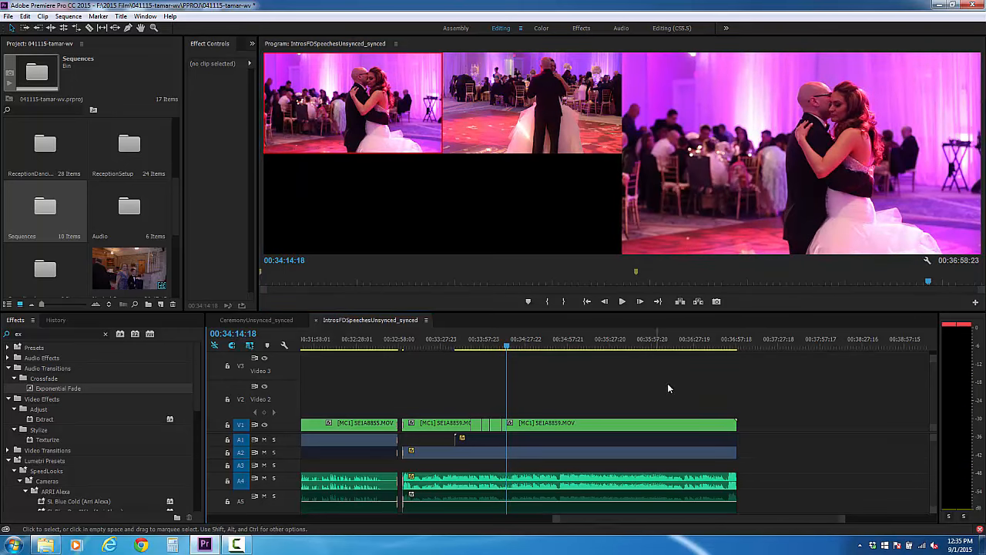
- Open the ParenDancesUnsynced_synced sequence from the Synced bin and check whether its A2 audio clip is enabled
{"action": "key", "text": "minus"}
{"action": "key", "text": "minus"}
{"action": "key", "text": "minus"}
{"action": "scroll", "coordinate": [773, 406], "scroll_direction": "down", "scroll_amount": 2}
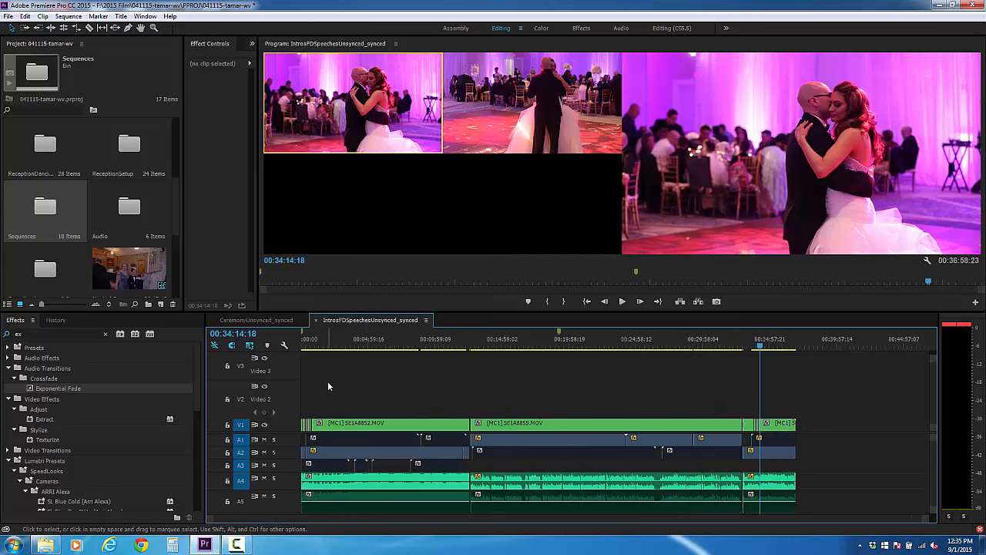
{"action": "double_click", "coordinate": [60, 221]}
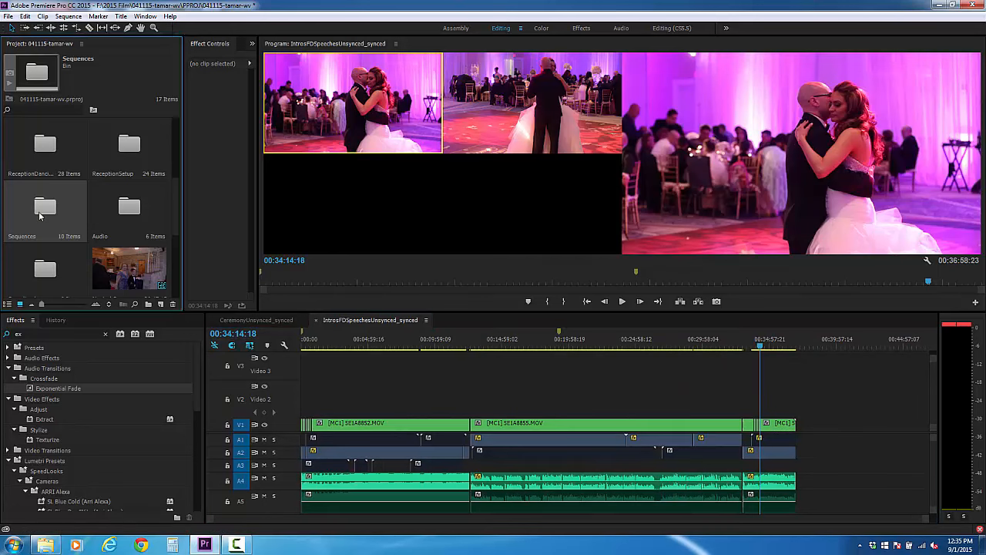
{"action": "double_click", "coordinate": [294, 178]}
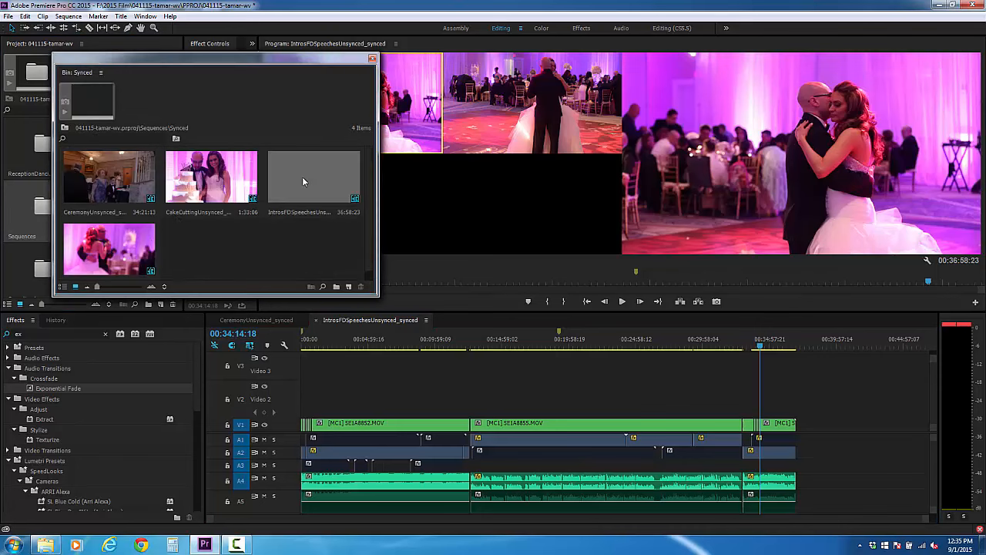
{"action": "scroll", "coordinate": [193, 239], "scroll_direction": "down", "scroll_amount": 1}
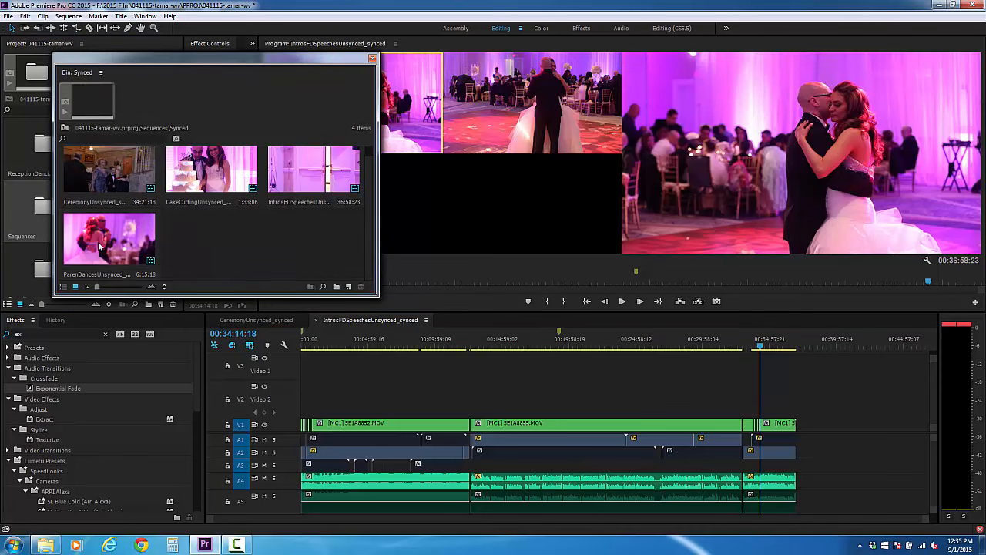
{"action": "double_click", "coordinate": [99, 244]}
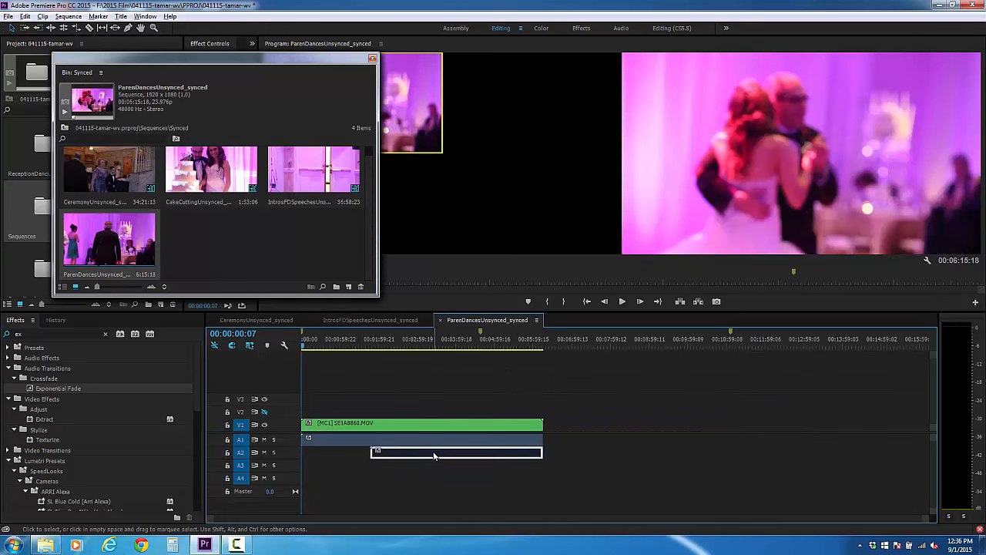
{"action": "right_click", "coordinate": [434, 455]}
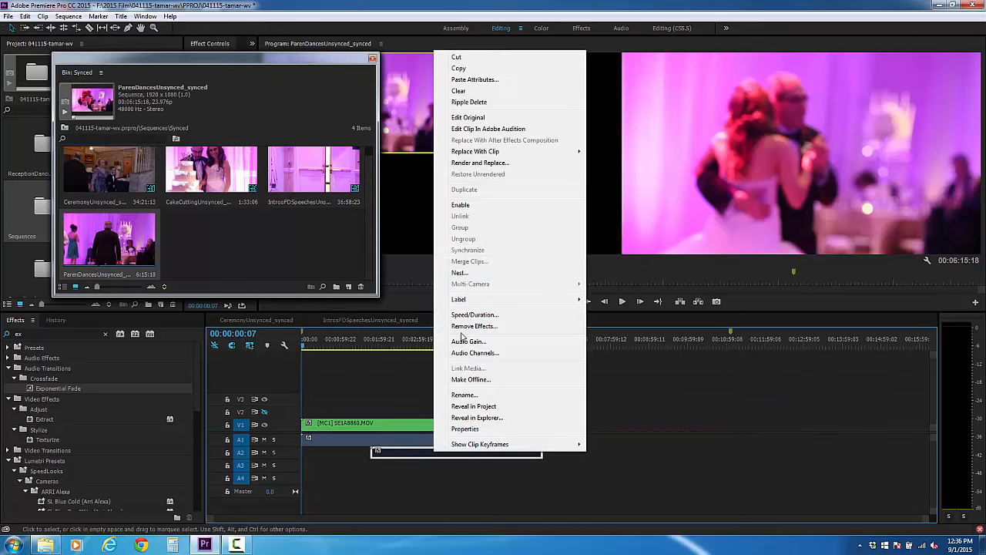
{"action": "left_click", "coordinate": [371, 401]}
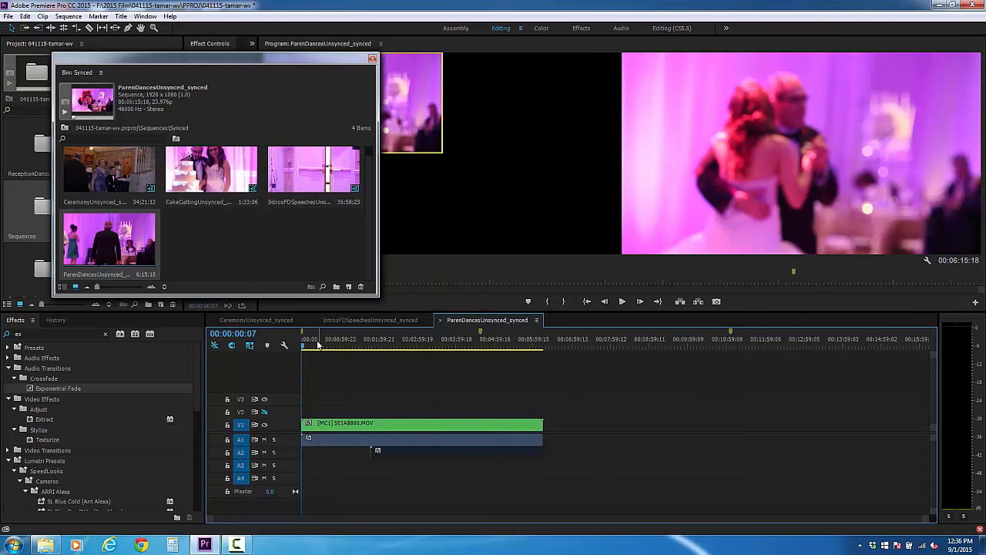
- Play the parent dance from 00:02:01:00 and cut live to camera 2, camera 1 and camera 2, stopping at 00:02:10:22
{"action": "left_click_drag", "start_coordinate": [306, 57], "coordinate": [217, 69]}
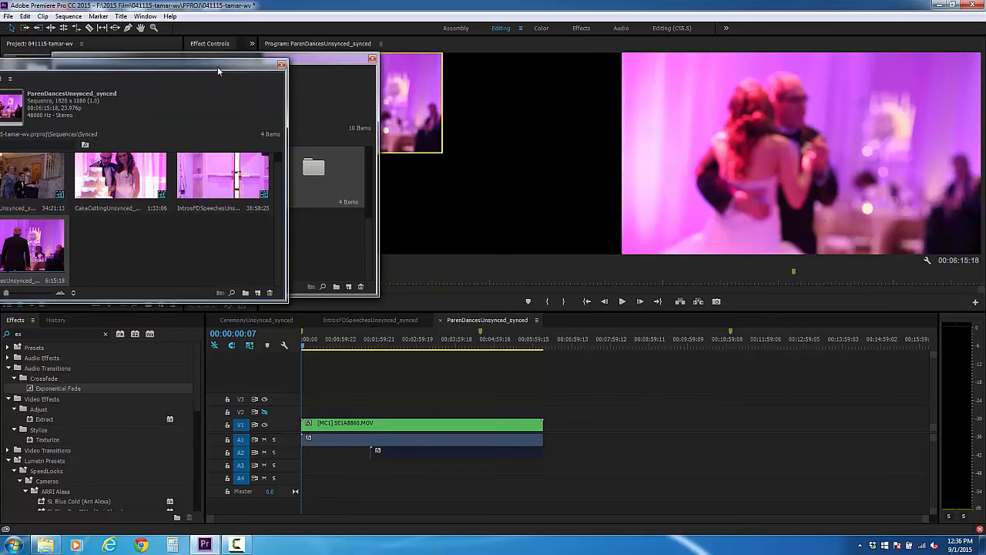
{"action": "left_click", "coordinate": [380, 346]}
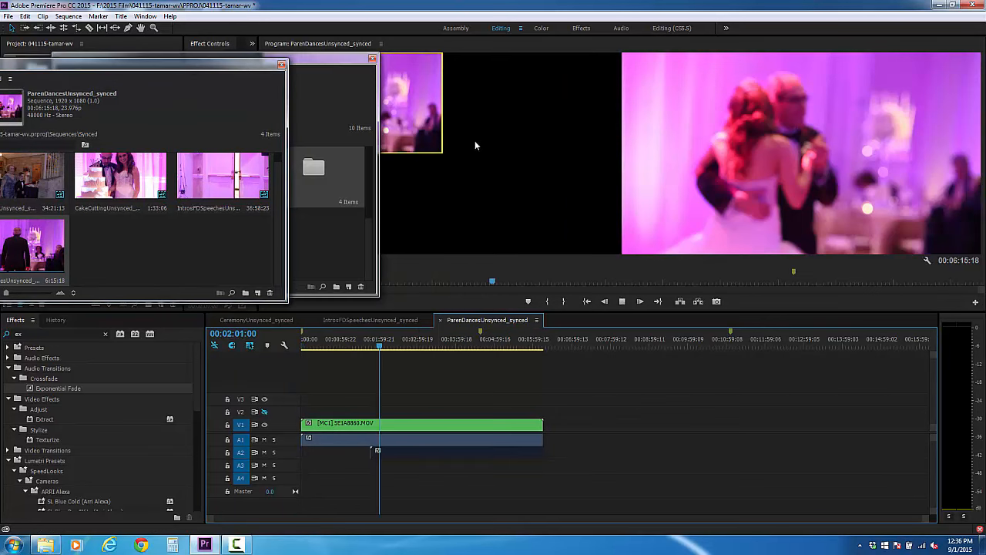
{"action": "key", "text": "space"}
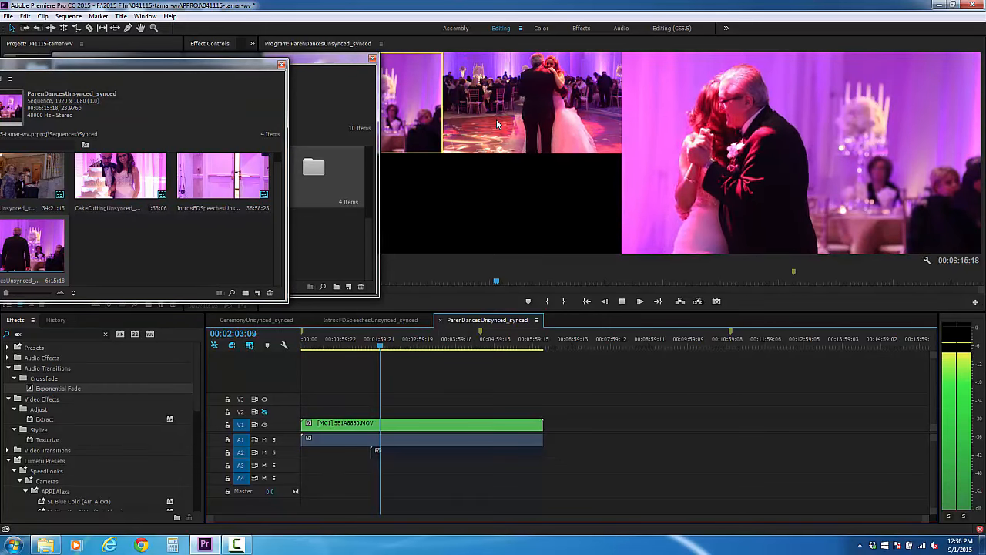
{"action": "left_click", "coordinate": [496, 118]}
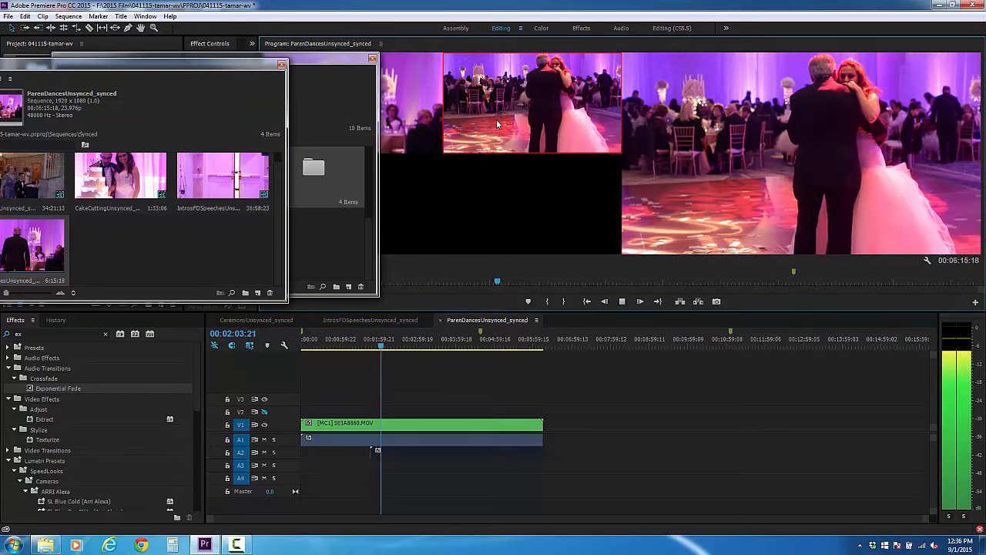
{"action": "left_click", "coordinate": [422, 116]}
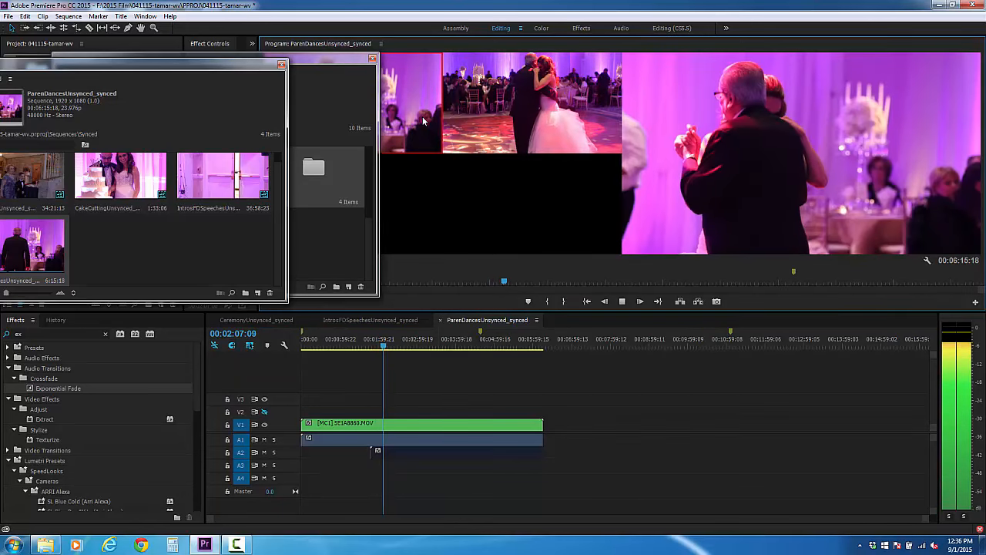
{"action": "left_click", "coordinate": [530, 114]}
{"action": "key", "text": "space"}
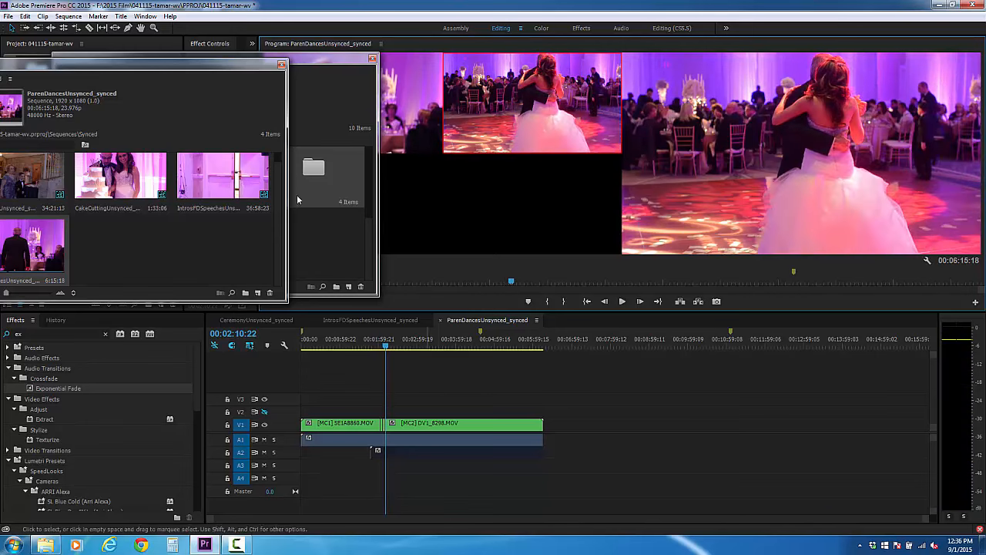
- Open the CakeCuttingUnsynced_synced sequence, check its A2 audio clip's enabled state, and close the floating bins
{"action": "double_click", "coordinate": [123, 185]}
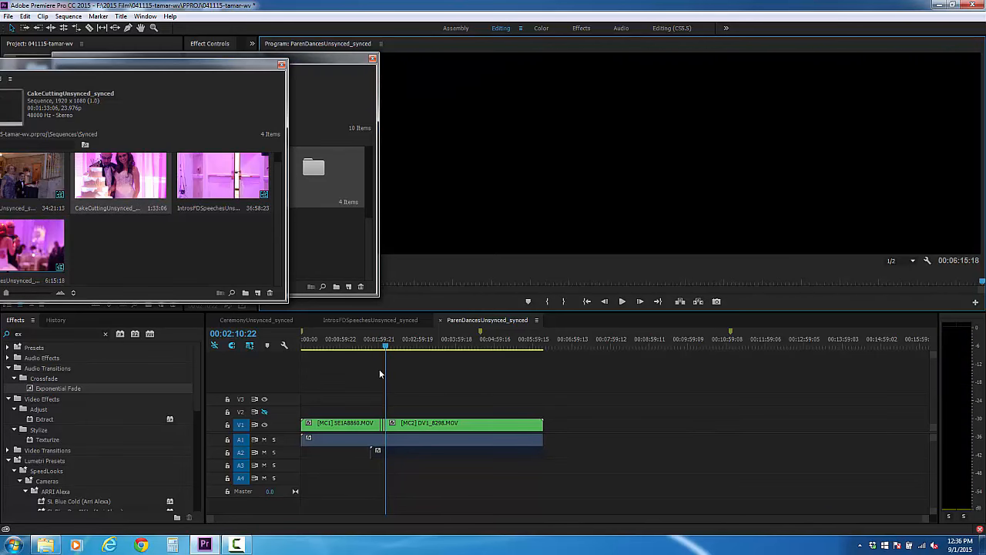
{"action": "right_click", "coordinate": [348, 455]}
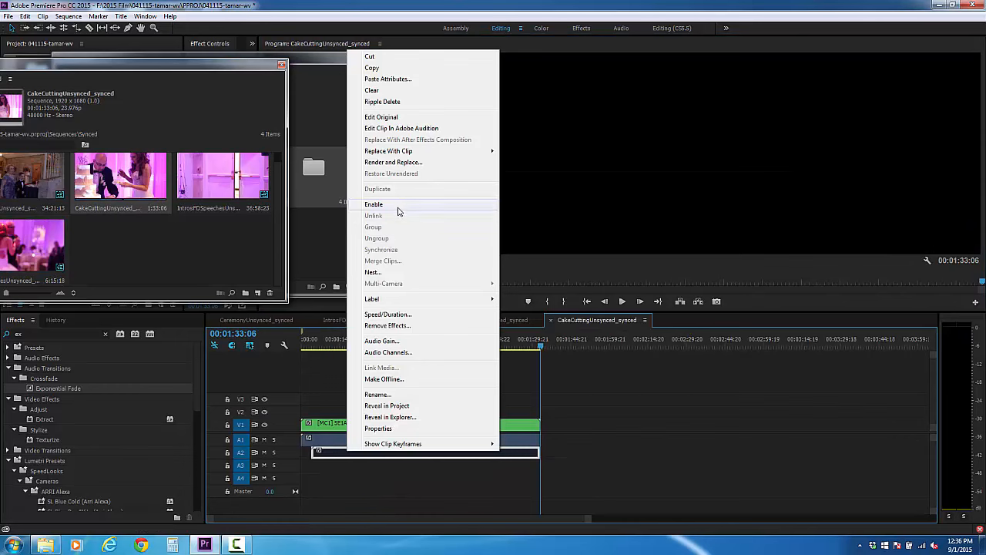
{"action": "left_click", "coordinate": [595, 385]}
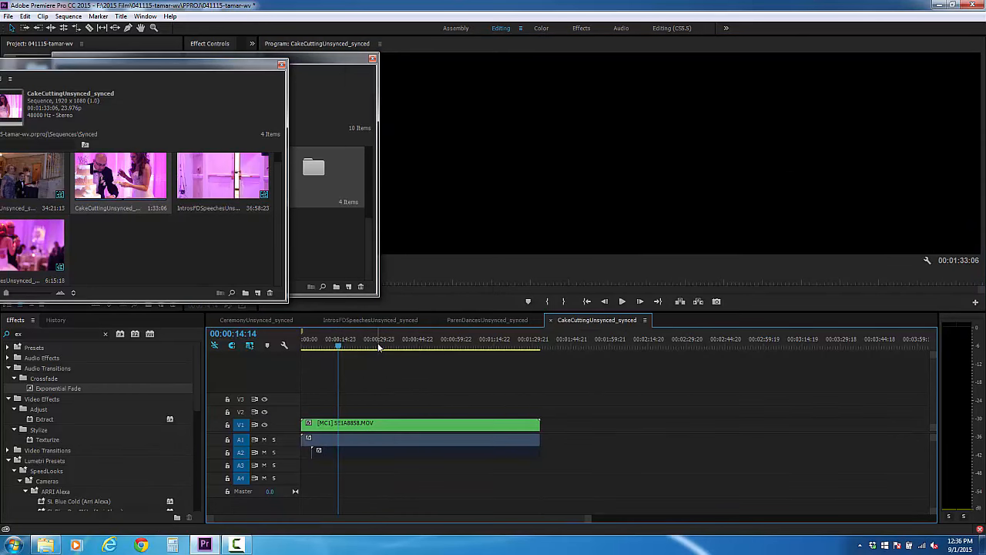
{"action": "left_click", "coordinate": [282, 65]}
{"action": "left_click", "coordinate": [372, 59]}
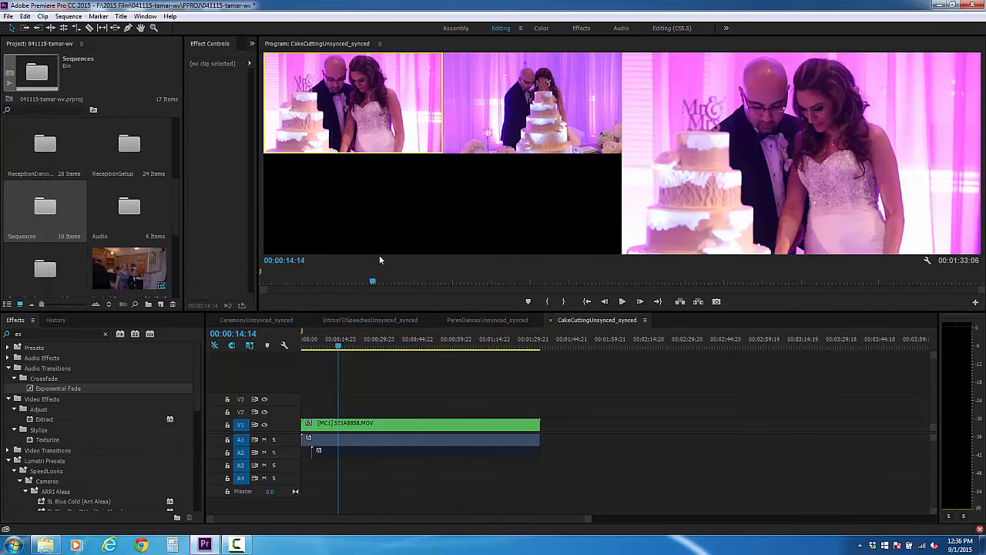
- Open the empty Multicam sequence from the Sequences bin and close the bin window
{"action": "double_click", "coordinate": [40, 209]}
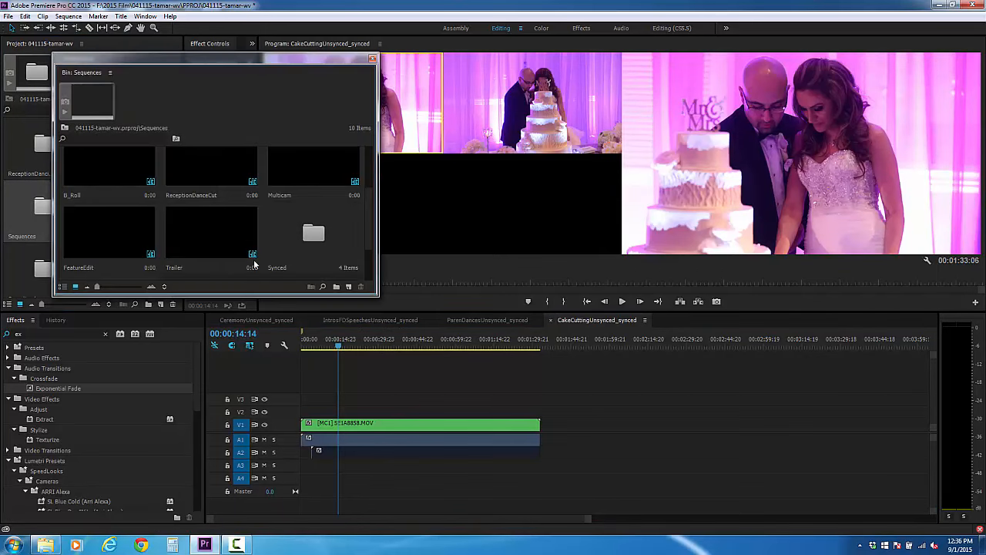
{"action": "scroll", "coordinate": [222, 235], "scroll_direction": "up", "scroll_amount": 1}
{"action": "double_click", "coordinate": [302, 242]}
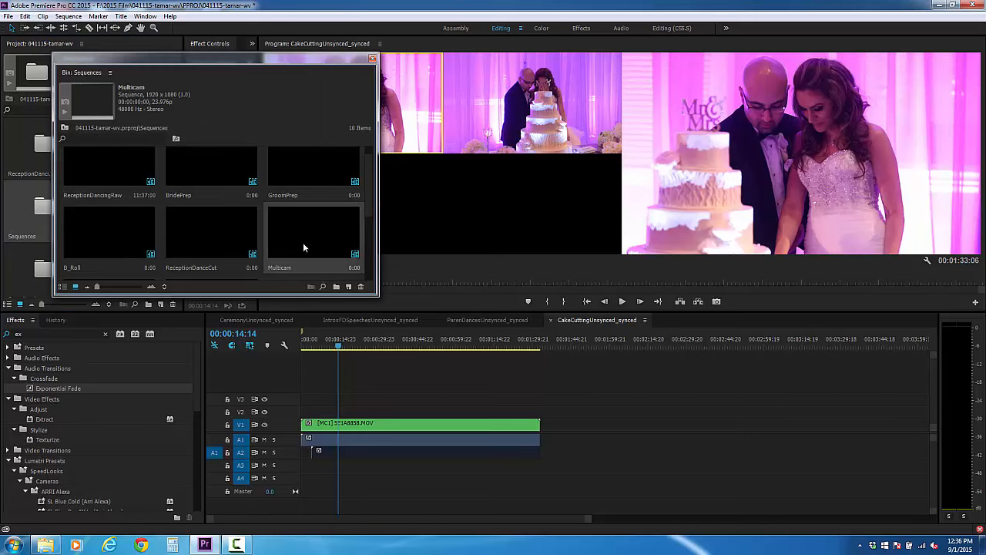
{"action": "left_click", "coordinate": [372, 60]}
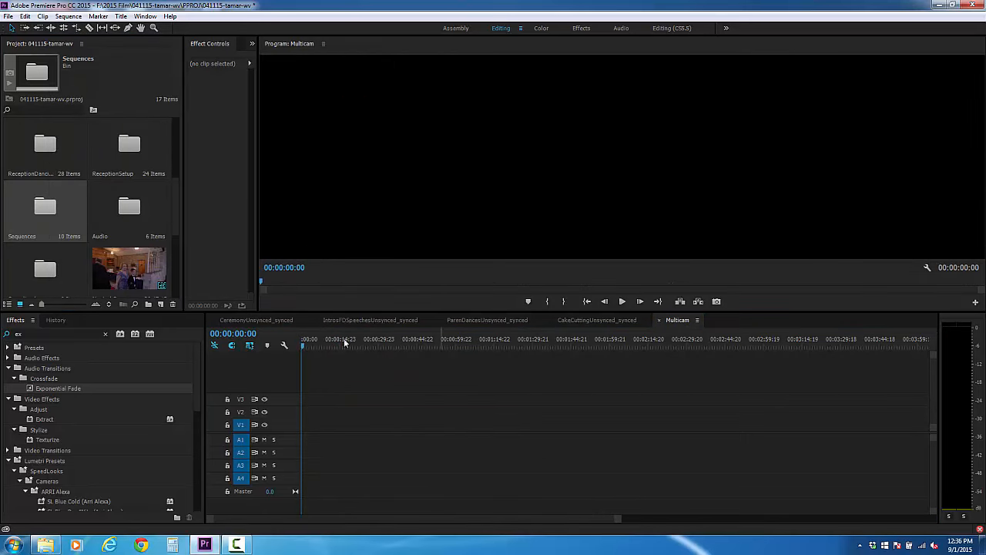
- Open the Synced bin in its own window clear of the timeline and close the Sequences bin
{"action": "double_click", "coordinate": [45, 211]}
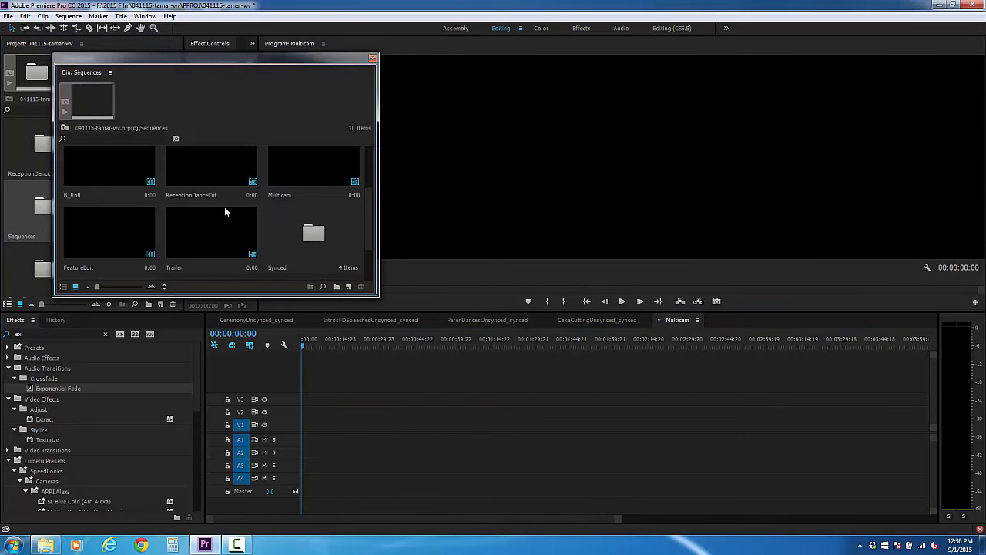
{"action": "double_click", "coordinate": [313, 227]}
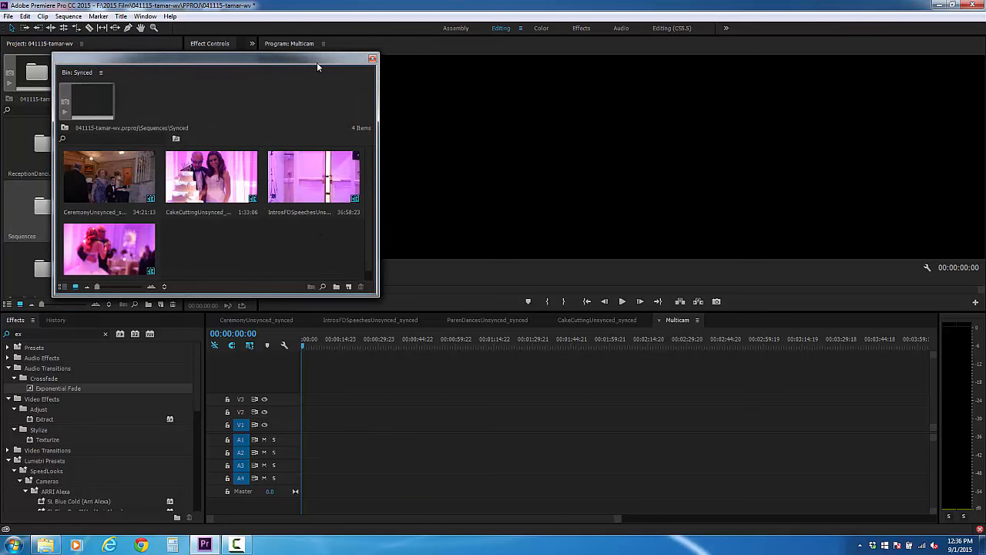
{"action": "left_click_drag", "start_coordinate": [317, 67], "coordinate": [980, 43]}
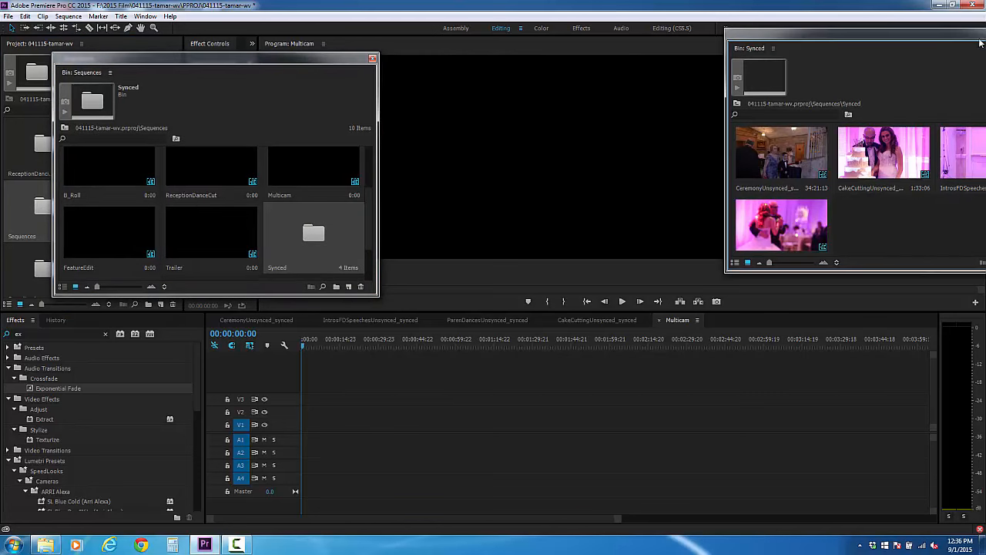
{"action": "left_click", "coordinate": [372, 59]}
- Place CeremonyUnsynced_synced at the start of the Multicam sequence on V1 and A1
{"action": "left_click_drag", "start_coordinate": [779, 171], "coordinate": [351, 442]}
{"action": "key", "text": "minus"}
{"action": "key", "text": "minus"}
{"action": "key", "text": "minus"}
{"action": "key", "text": "minus"}
{"action": "key", "text": "minus"}
{"action": "key", "text": "minus"}
{"action": "key", "text": "minus"}
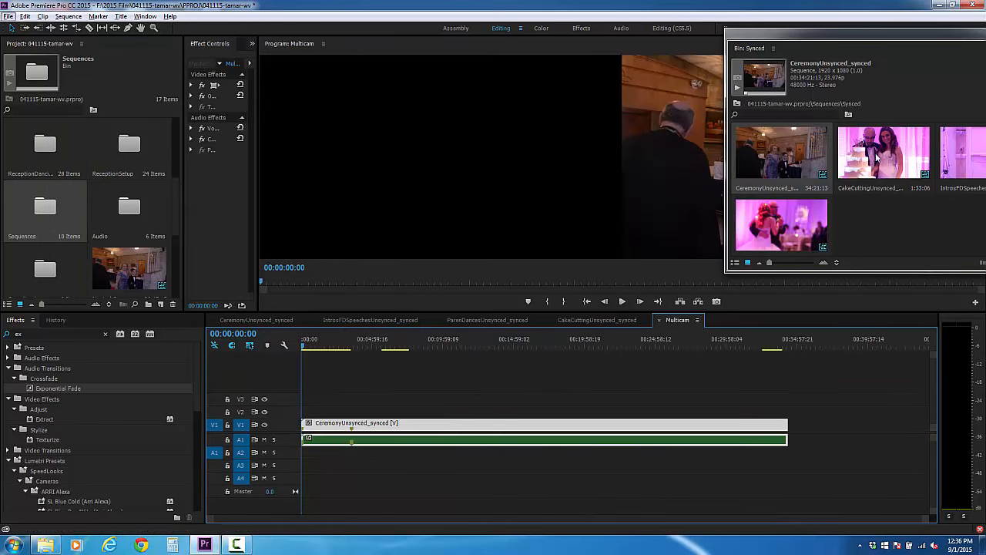
- Append IntrosFDSpeechesUnsynced_synced, CakeCuttingUnsynced_synced and ParenDancesUnsynced_synced in that order after the ceremony on V1 and A1
{"action": "left_click", "coordinate": [964, 170]}
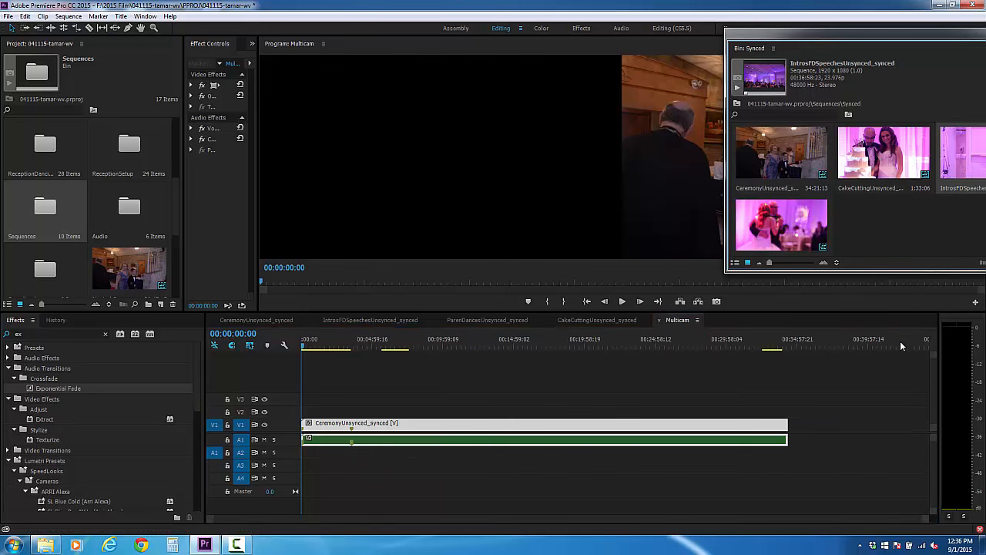
{"action": "left_click_drag", "start_coordinate": [900, 340], "coordinate": [806, 440]}
{"action": "key", "text": "minus"}
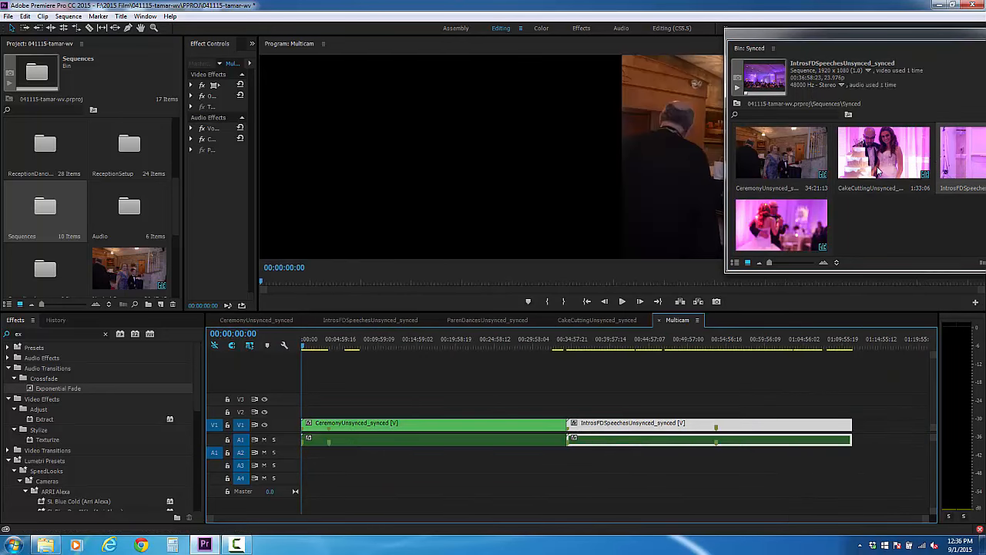
{"action": "left_click_drag", "start_coordinate": [879, 171], "coordinate": [860, 440]}
{"action": "left_click_drag", "start_coordinate": [800, 223], "coordinate": [889, 444]}
{"action": "left_click", "coordinate": [881, 376]}
{"action": "key", "text": "backslash"}
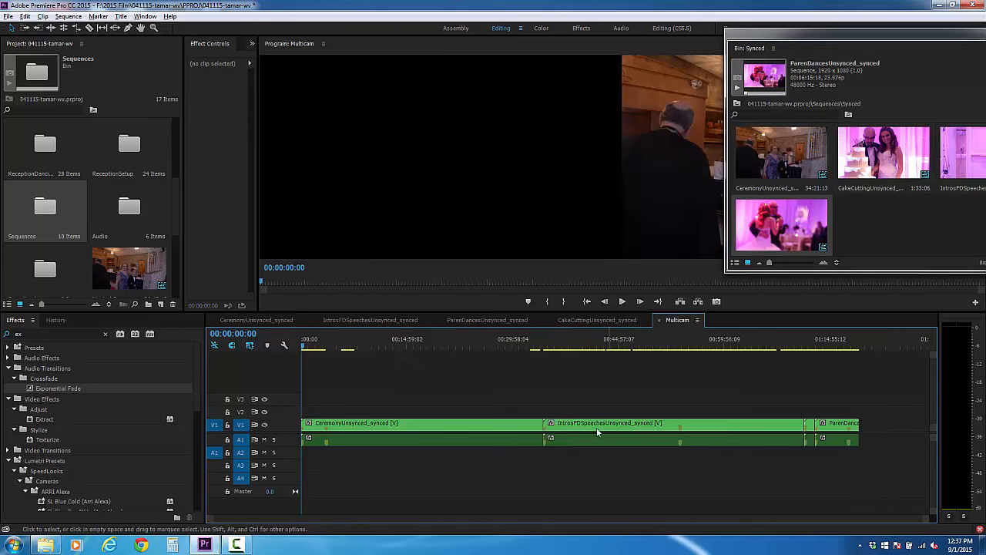
- Shift the three clips following the ceremony together to a later time, opening a gap after the ceremony clip
{"action": "scroll", "coordinate": [557, 430], "scroll_direction": "up", "scroll_amount": 5}
{"action": "scroll", "coordinate": [515, 420], "scroll_direction": "up", "scroll_amount": 3}
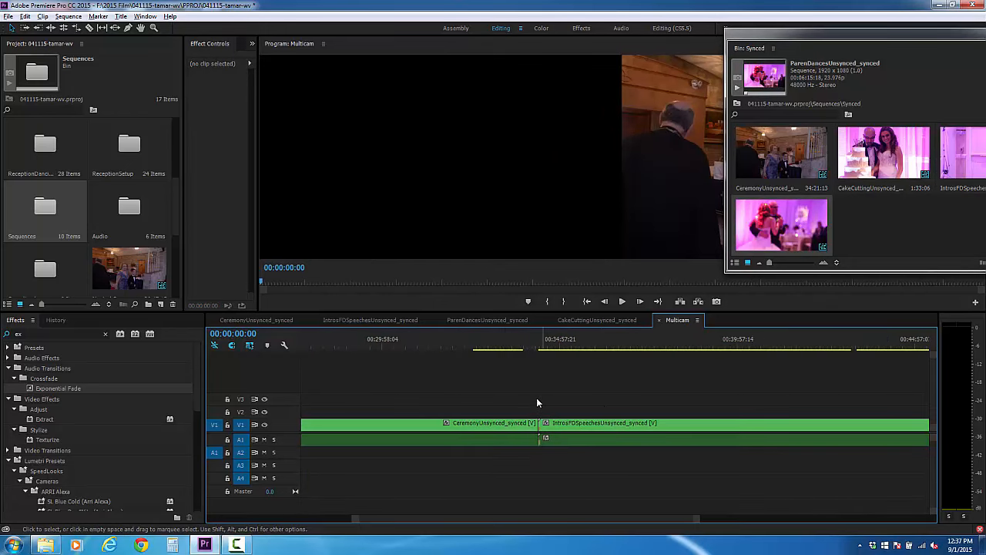
{"action": "scroll", "coordinate": [423, 406], "scroll_direction": "down", "scroll_amount": 8}
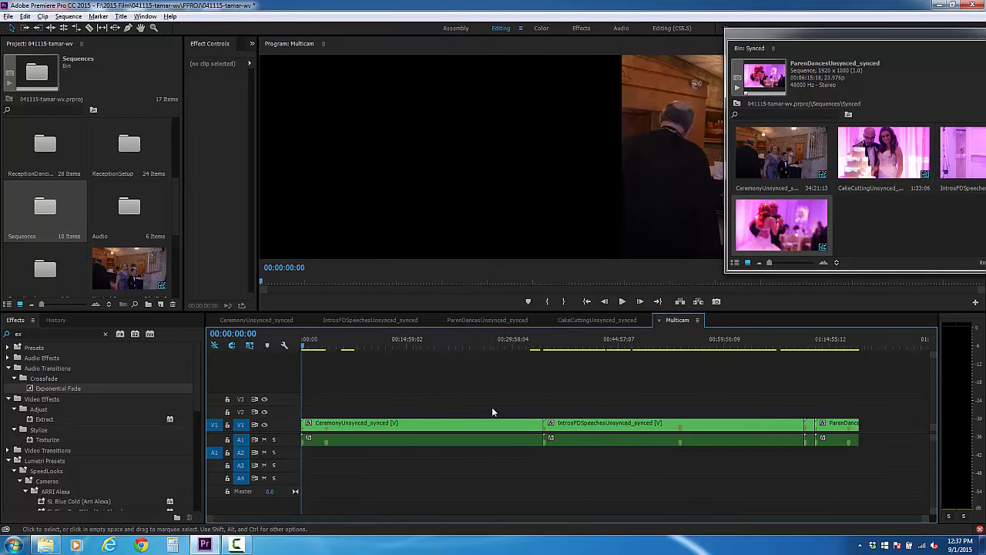
{"action": "left_click_drag", "start_coordinate": [767, 431], "coordinate": [778, 431]}
{"action": "scroll", "coordinate": [494, 412], "scroll_direction": "up", "scroll_amount": 5}
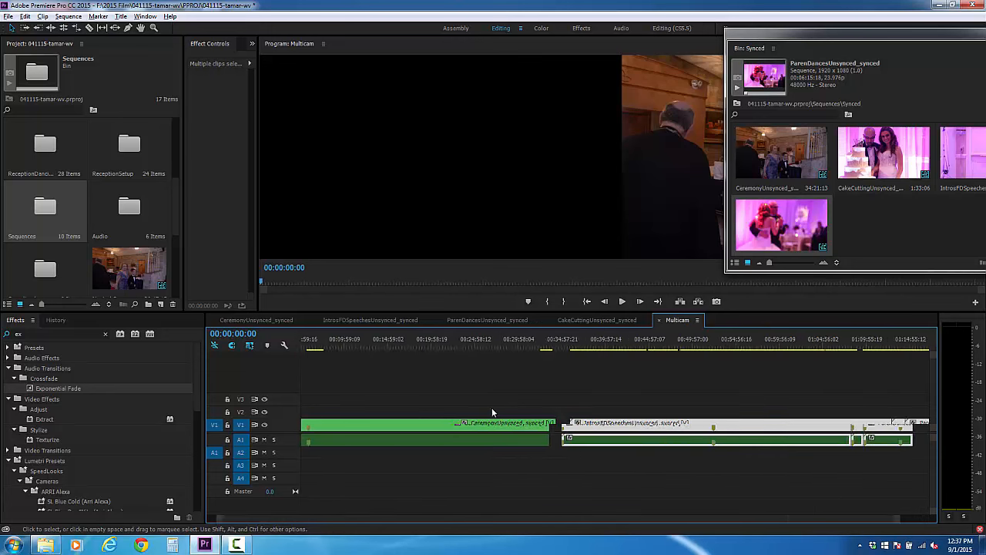
{"action": "left_click", "coordinate": [577, 391]}
{"action": "scroll", "coordinate": [589, 381], "scroll_direction": "up", "scroll_amount": 3}
- Play from 00:34:19:11 past the ceremony's end to 00:34:22:23 and move the IntrosFDSpeechesUnsynced_synced clip to start there
{"action": "left_click", "coordinate": [618, 347]}
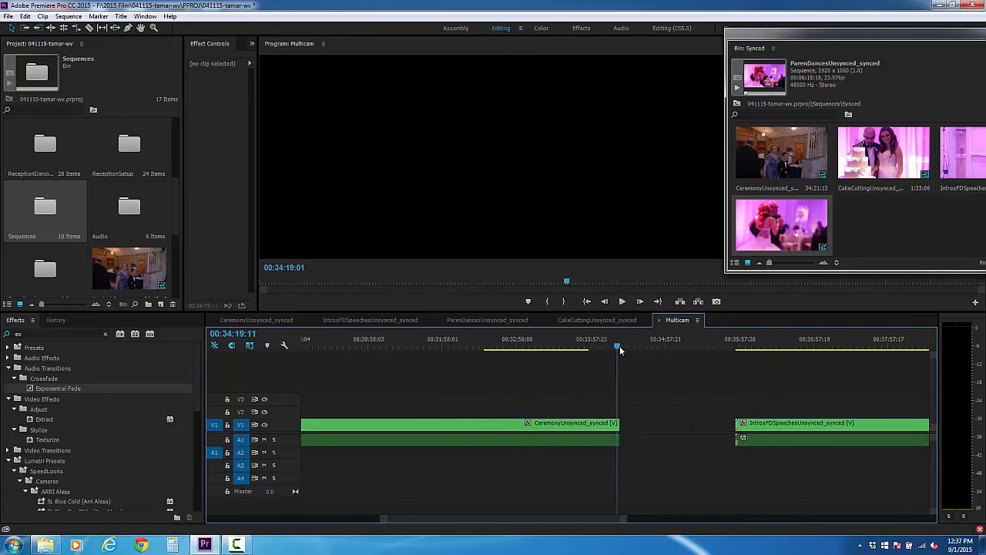
{"action": "key", "text": "space"}
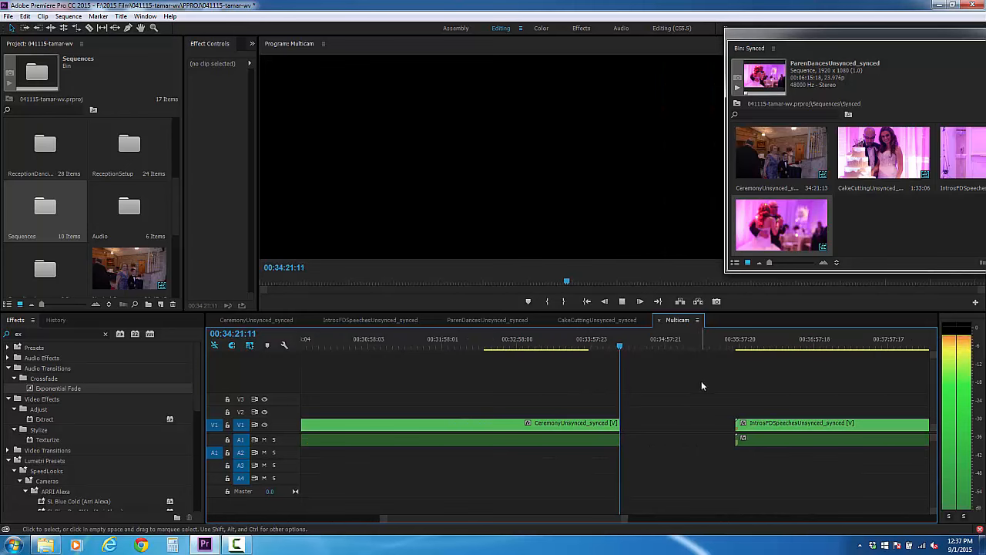
{"action": "left_click_drag", "start_coordinate": [824, 428], "coordinate": [659, 431]}
- Apply Exponential Fade to the end of the ceremony audio and to the start of the IntrosFDSpeeches audio
{"action": "scroll", "coordinate": [639, 433], "scroll_direction": "up", "scroll_amount": 5}
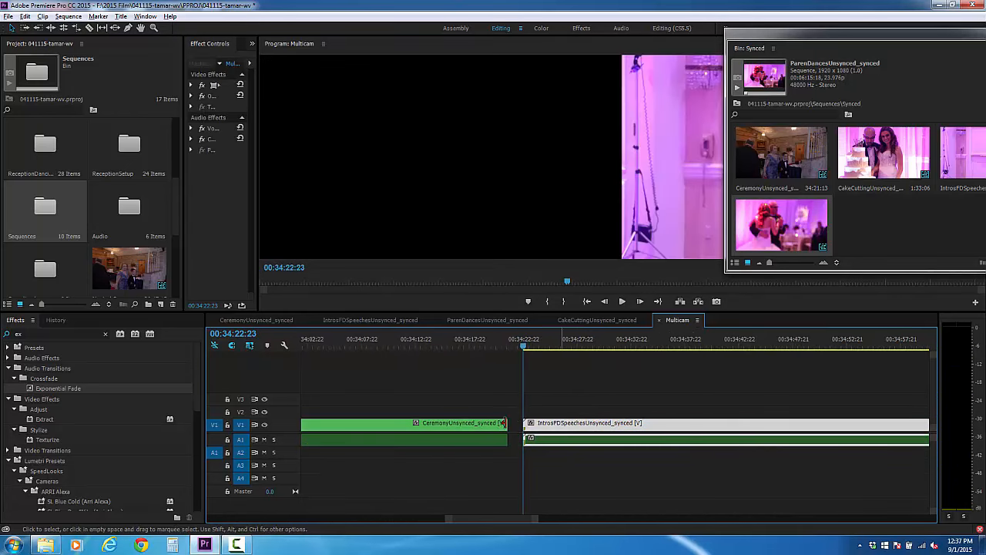
{"action": "left_click", "coordinate": [502, 390]}
{"action": "left_click_drag", "start_coordinate": [21, 389], "coordinate": [279, 401]}
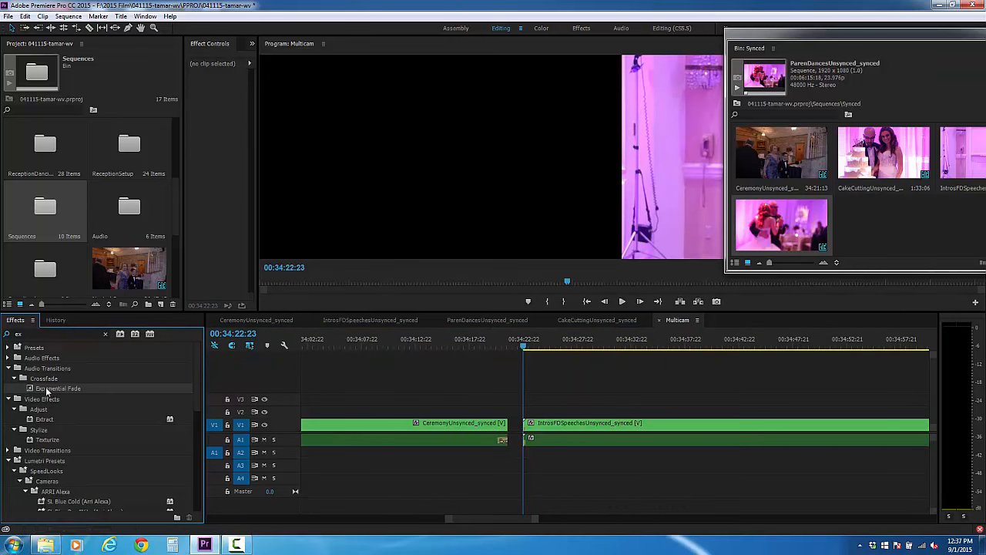
- Apply Dip to Black to the end of the ceremony video and to the start of the IntrosFDSpeeches video
{"action": "left_click", "coordinate": [63, 333]}
{"action": "key", "text": "BackSpace"}
{"action": "key", "text": "BackSpace"}
{"action": "type", "text": "dip"}
{"action": "left_click_drag", "start_coordinate": [52, 408], "coordinate": [322, 414]}
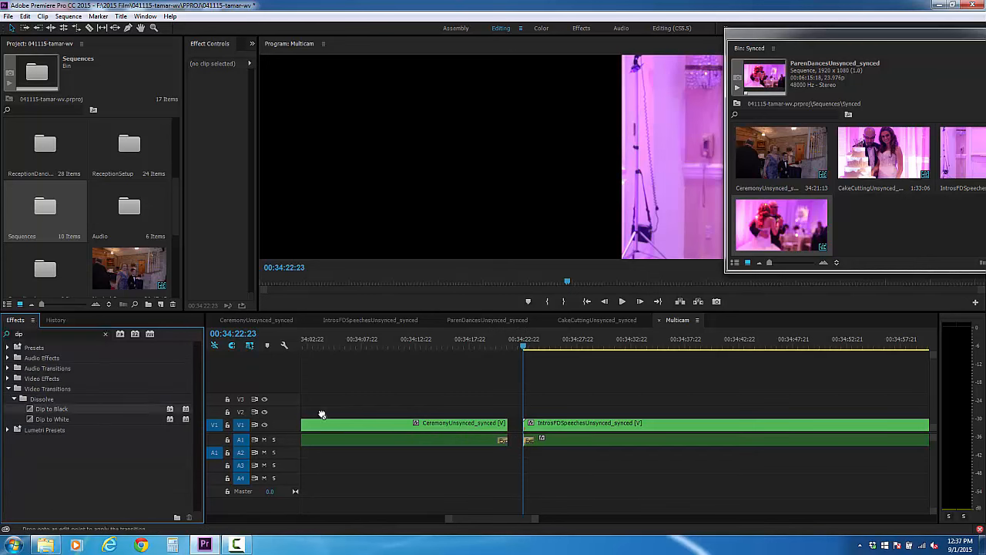
{"action": "left_click_drag", "start_coordinate": [505, 434], "coordinate": [560, 428]}
- Apply Dip to Black to the start of the ceremony video and Exponential Fade to the start of its audio
{"action": "scroll", "coordinate": [609, 424], "scroll_direction": "down", "scroll_amount": 12}
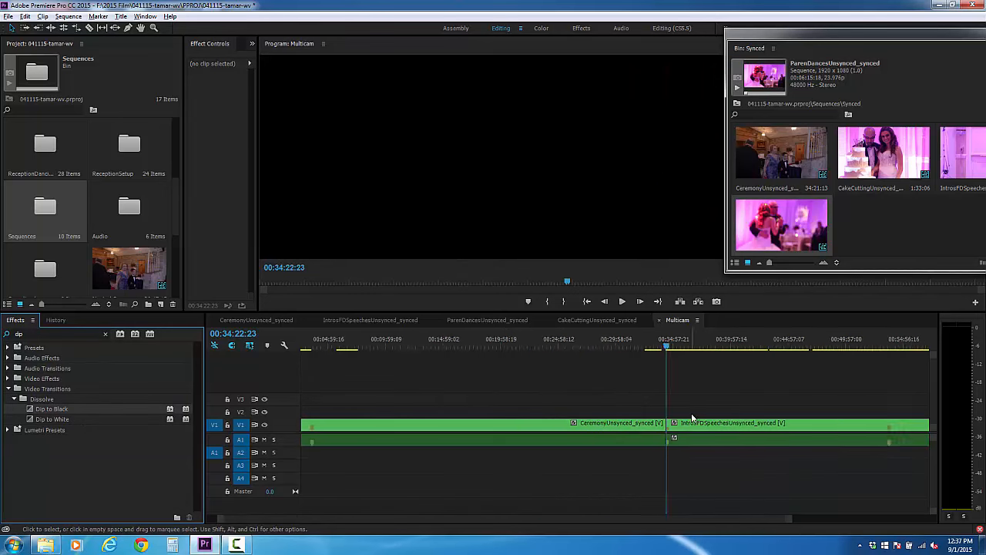
{"action": "scroll", "coordinate": [317, 426], "scroll_direction": "up", "scroll_amount": 10}
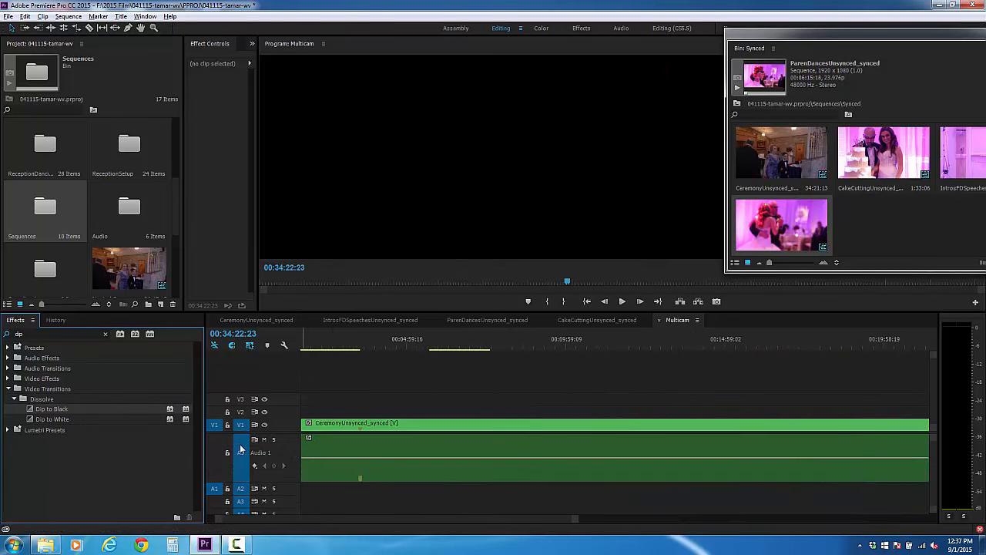
{"action": "scroll", "coordinate": [336, 478], "scroll_direction": "up", "scroll_amount": 3}
{"action": "left_click_drag", "start_coordinate": [326, 519], "coordinate": [270, 516]}
{"action": "left_click_drag", "start_coordinate": [78, 409], "coordinate": [304, 429]}
{"action": "left_click", "coordinate": [77, 334]}
{"action": "type", "text": "e"}
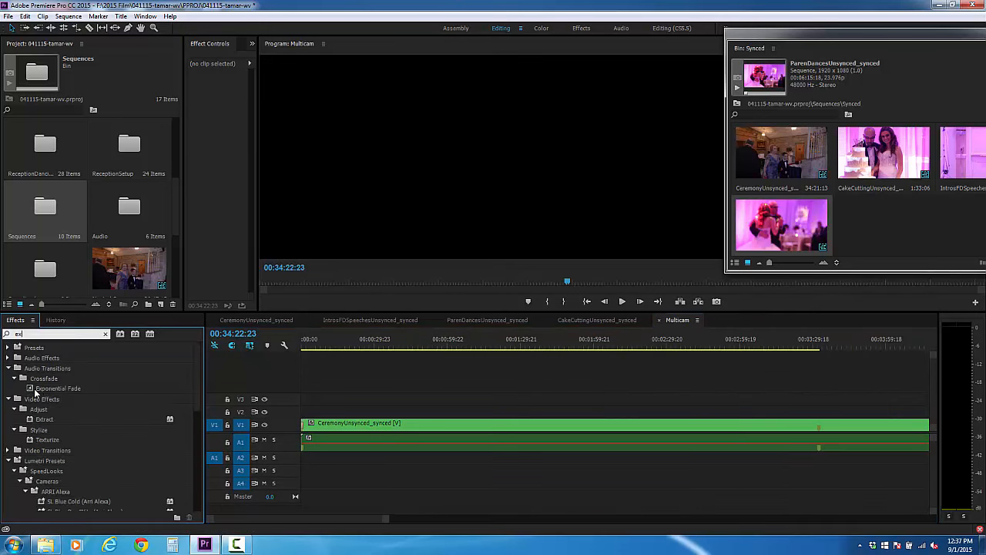
{"action": "type", "text": "x"}
- Play just past the end of IntrosFDSpeechesUnsynced_synced to 01:11:23:21 and move the CakeCuttingUnsynced_synced clip to start there
{"action": "scroll", "coordinate": [427, 443], "scroll_direction": "down", "scroll_amount": 3}
{"action": "scroll", "coordinate": [429, 445], "scroll_direction": "down", "scroll_amount": 10}
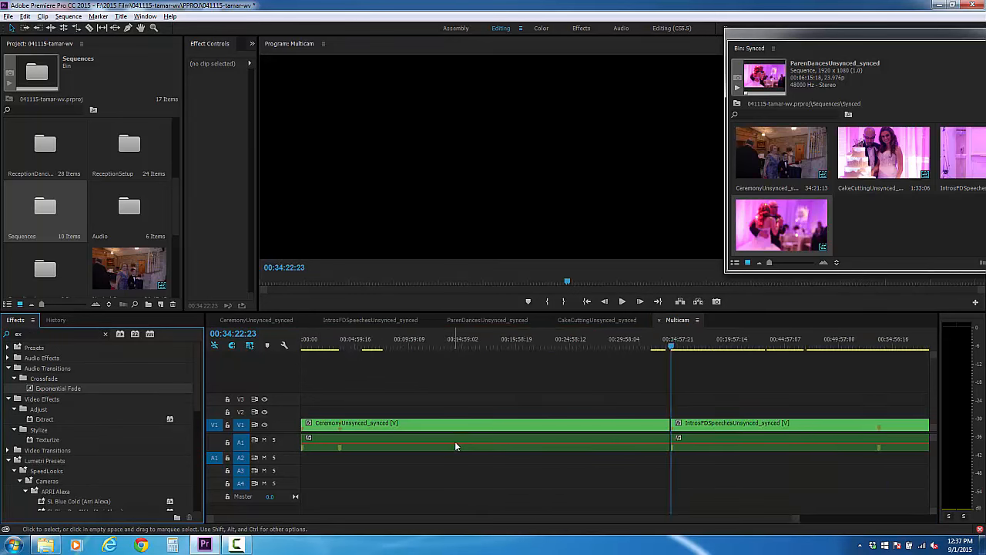
{"action": "scroll", "coordinate": [667, 426], "scroll_direction": "up", "scroll_amount": 2}
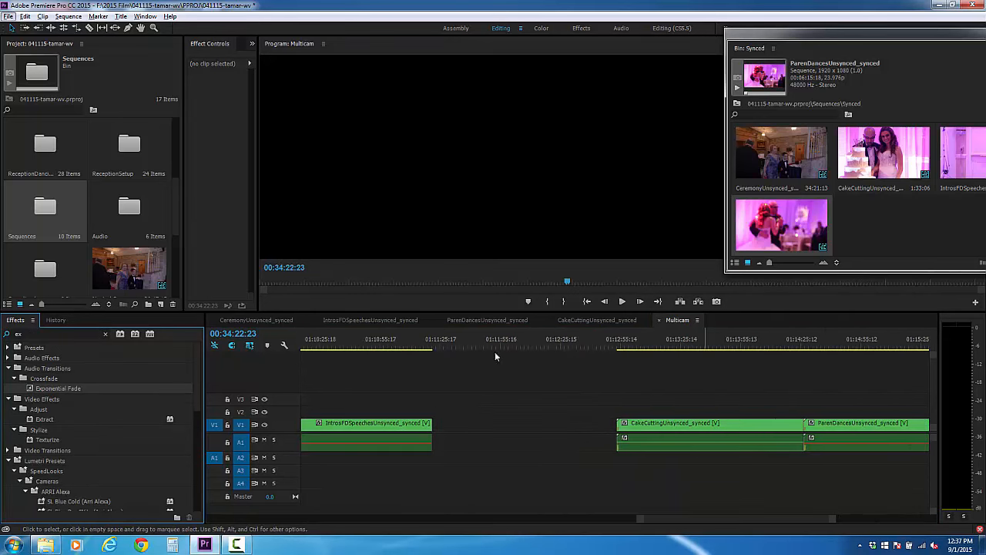
{"action": "left_click", "coordinate": [433, 347]}
{"action": "key", "text": "space"}
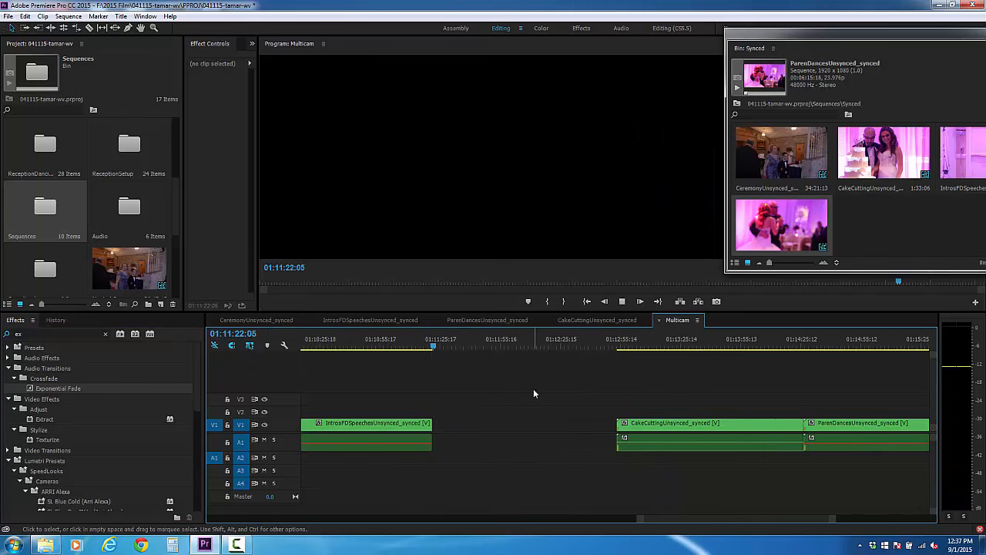
{"action": "left_click_drag", "start_coordinate": [664, 426], "coordinate": [492, 426]}
- Play just past the end of the cake cutting clip to 01:12:59:09 and move ParenDancesUnsynced_synced to start there
{"action": "scroll", "coordinate": [502, 425], "scroll_direction": "down", "scroll_amount": 2}
{"action": "scroll", "coordinate": [531, 422], "scroll_direction": "up", "scroll_amount": 1}
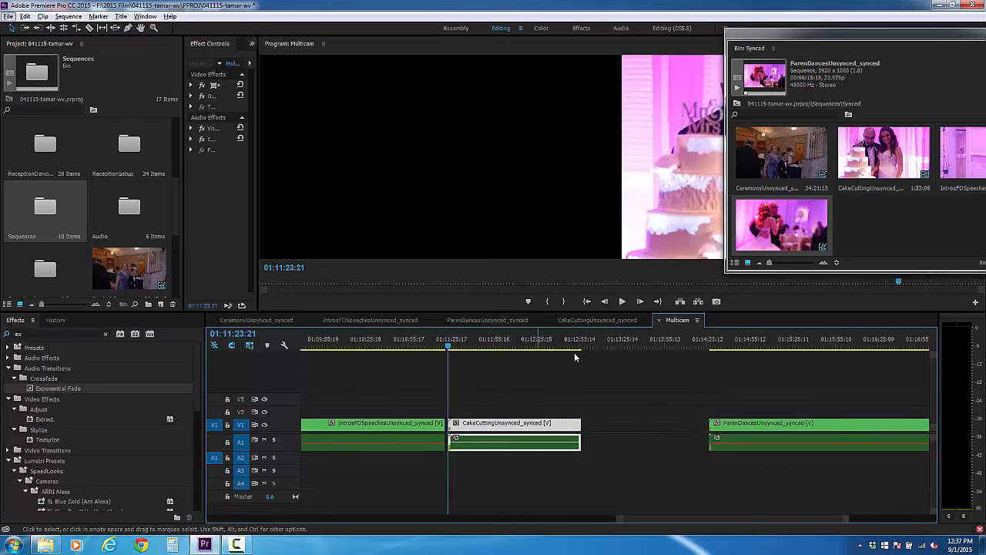
{"action": "left_click", "coordinate": [578, 348]}
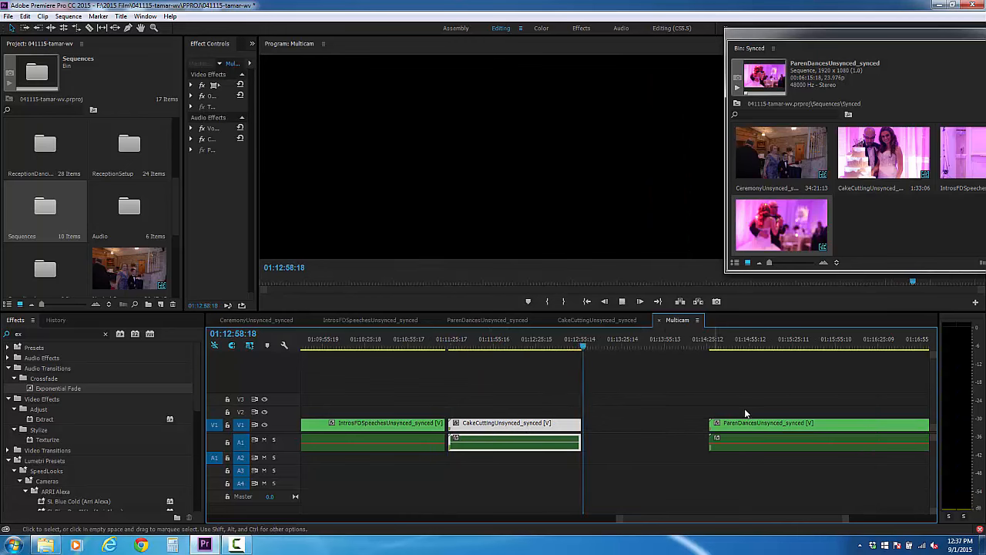
{"action": "left_click_drag", "start_coordinate": [752, 426], "coordinate": [629, 429]}
{"action": "scroll", "coordinate": [531, 422], "scroll_direction": "down", "scroll_amount": 2}
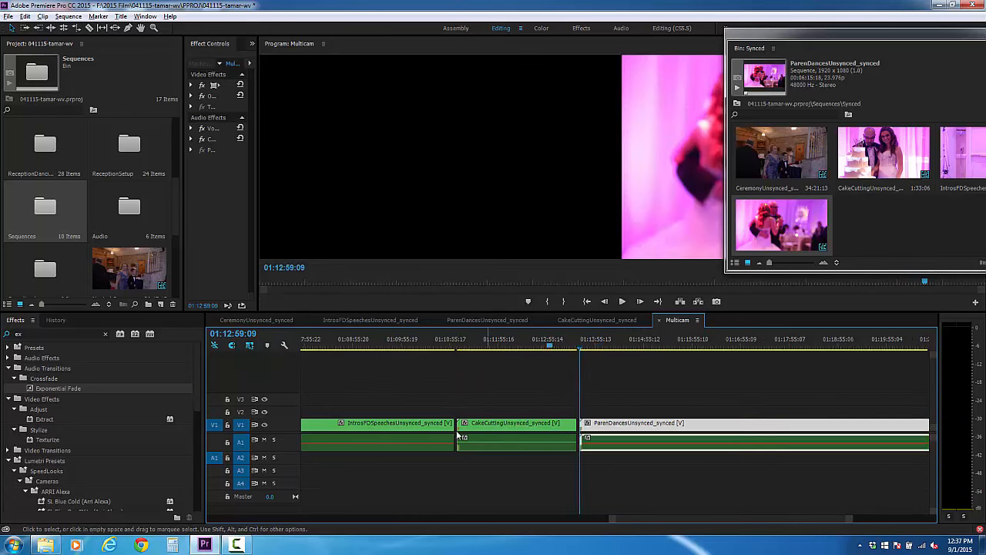
{"action": "left_click", "coordinate": [638, 380]}
- Apply Exponential Fade to the end of the IntrosFDSpeeches audio and to both ends of the CakeCutting and ParenDances audio
{"action": "left_click_drag", "start_coordinate": [35, 390], "coordinate": [472, 442]}
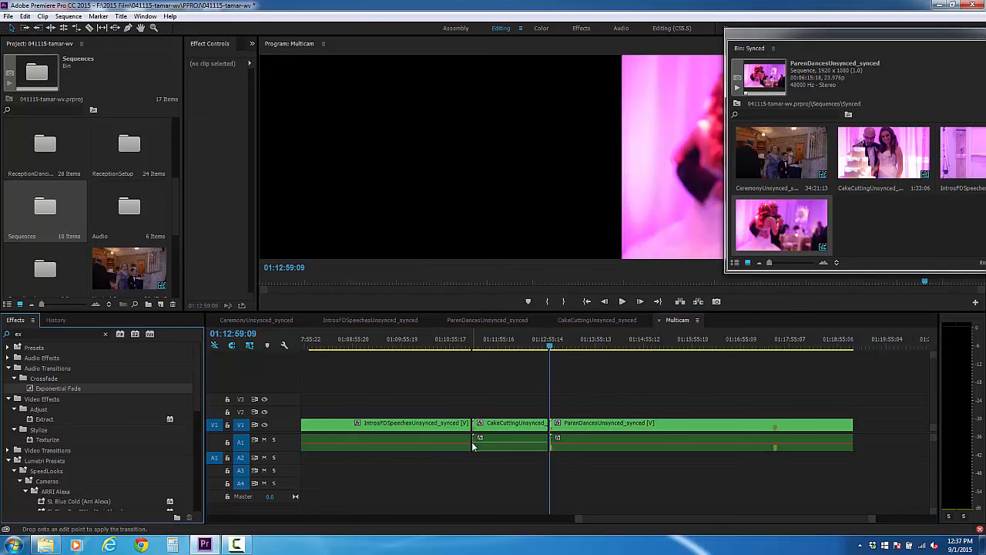
{"action": "left_click_drag", "start_coordinate": [51, 390], "coordinate": [549, 444]}
{"action": "left_click_drag", "start_coordinate": [49, 390], "coordinate": [477, 446]}
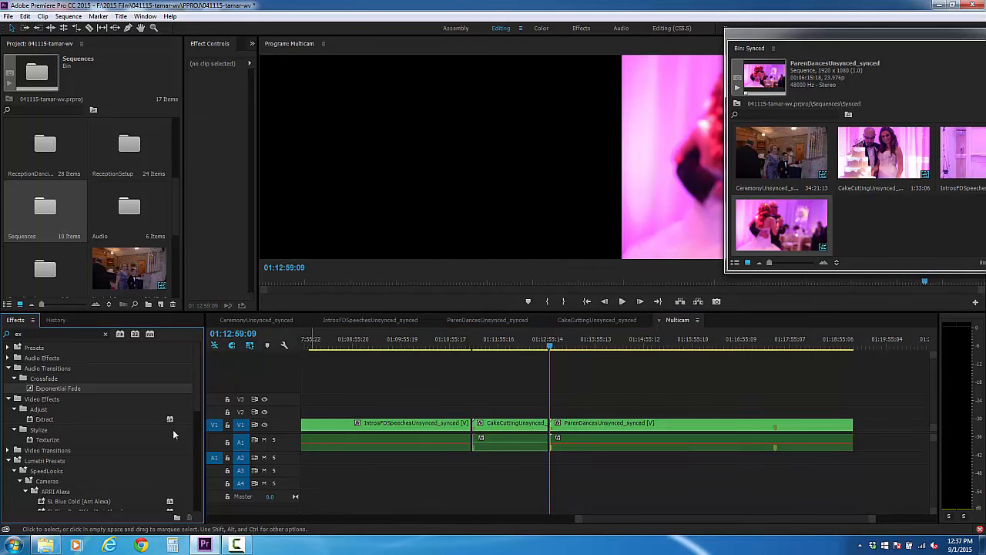
{"action": "left_click_drag", "start_coordinate": [72, 389], "coordinate": [469, 460]}
{"action": "left_click_drag", "start_coordinate": [540, 448], "coordinate": [547, 446]}
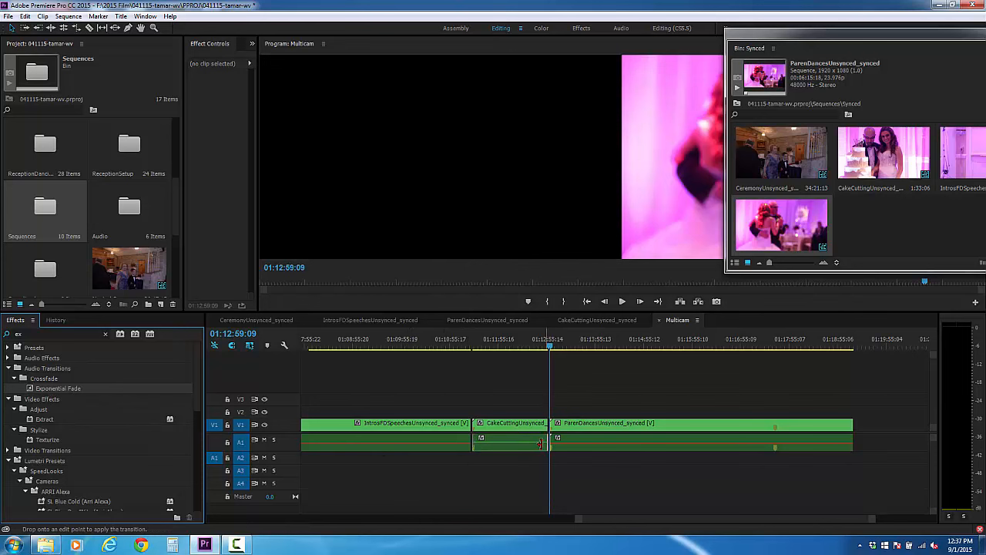
{"action": "left_click_drag", "start_coordinate": [55, 390], "coordinate": [553, 443]}
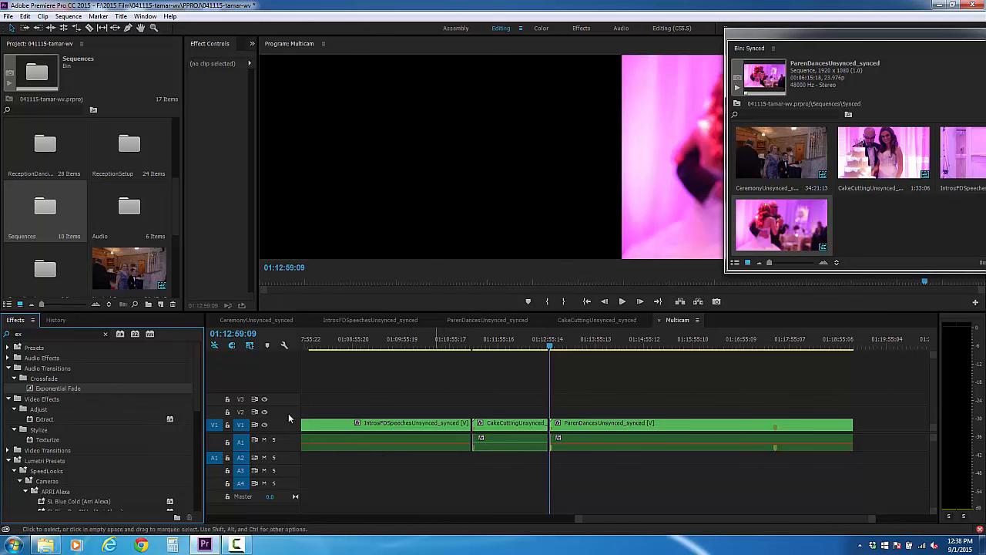
{"action": "left_click_drag", "start_coordinate": [67, 389], "coordinate": [803, 429]}
{"action": "left_click_drag", "start_coordinate": [855, 451], "coordinate": [853, 447]}
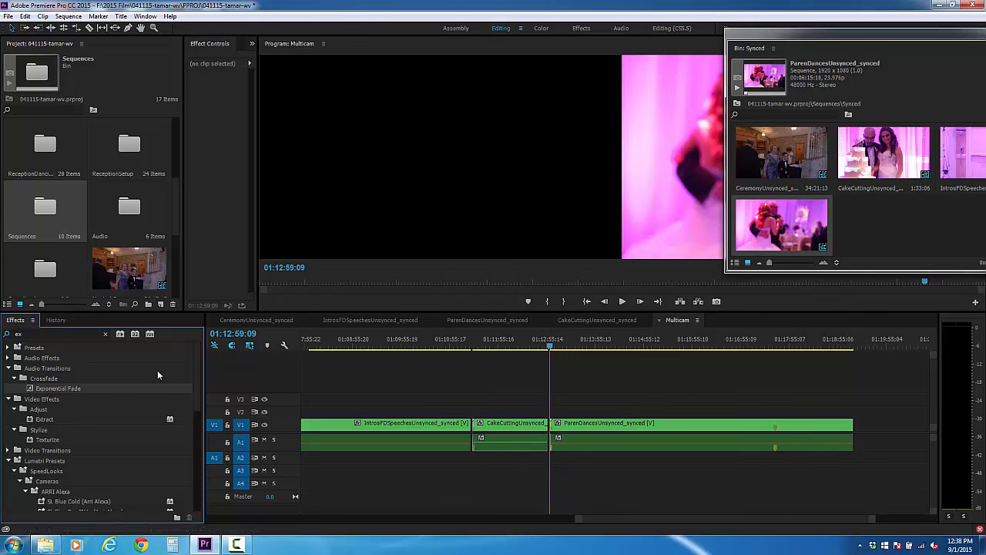
- Apply Dip to Black to the end of the IntrosFDSpeeches video and to both ends of the CakeCutting and ParenDances videos
{"action": "left_click", "coordinate": [37, 335]}
{"action": "type", "text": "dip"}
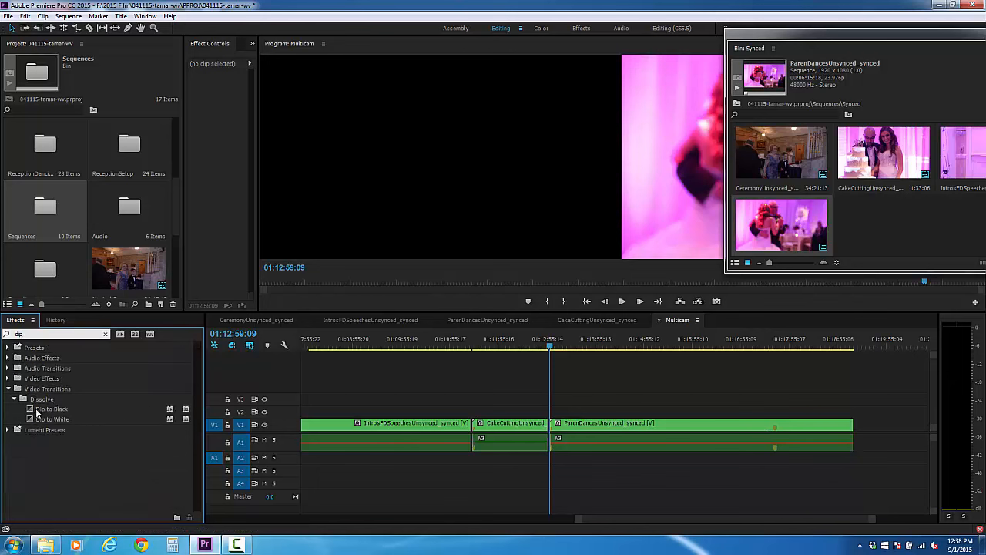
{"action": "left_click_drag", "start_coordinate": [37, 412], "coordinate": [471, 424]}
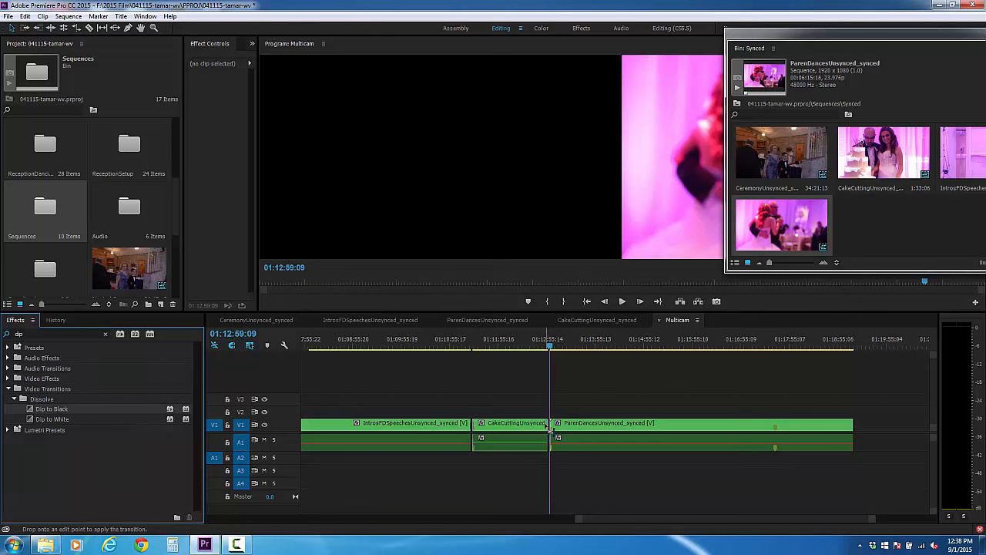
{"action": "left_click_drag", "start_coordinate": [187, 410], "coordinate": [552, 425]}
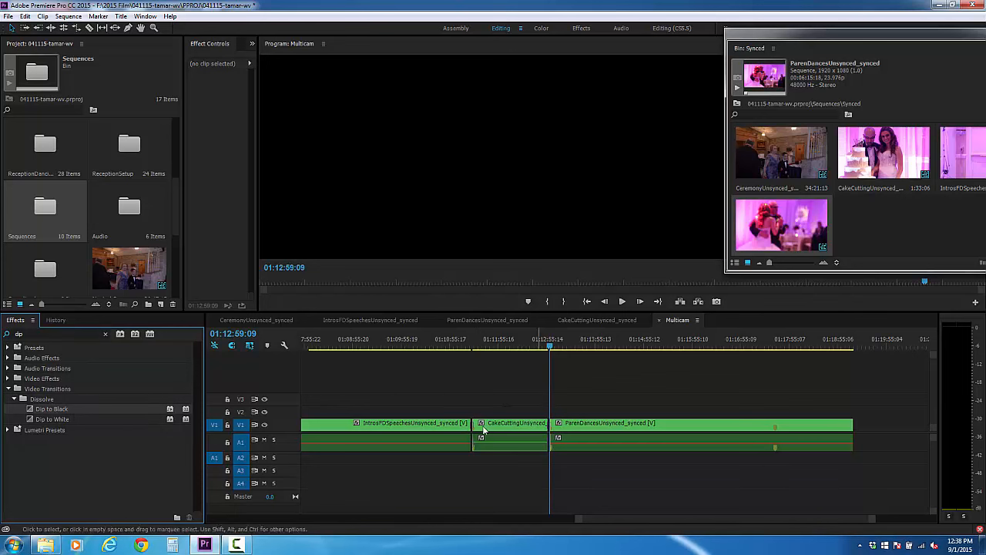
{"action": "left_click_drag", "start_coordinate": [63, 410], "coordinate": [851, 423]}
{"action": "scroll", "coordinate": [844, 418], "scroll_direction": "down", "scroll_amount": 5}
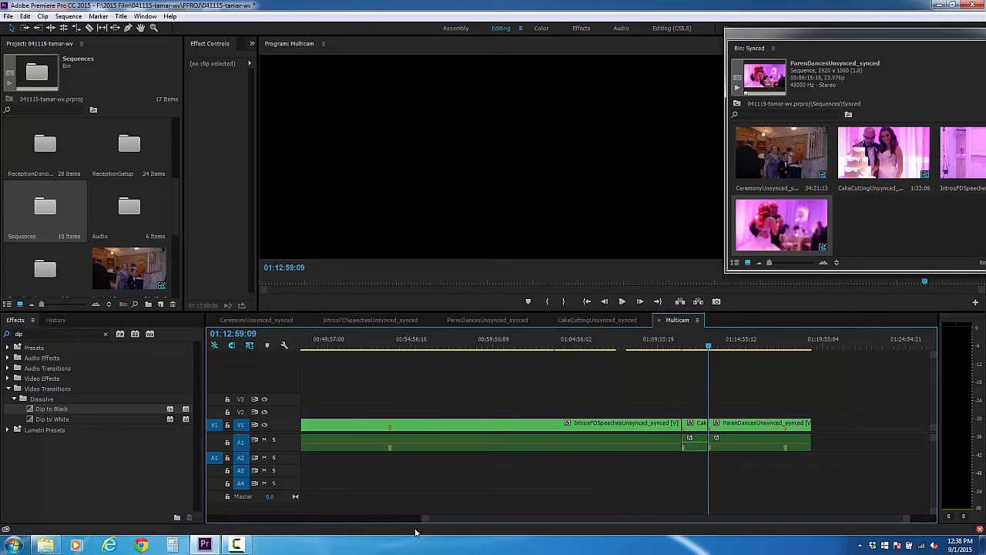
{"action": "left_click", "coordinate": [241, 544]}
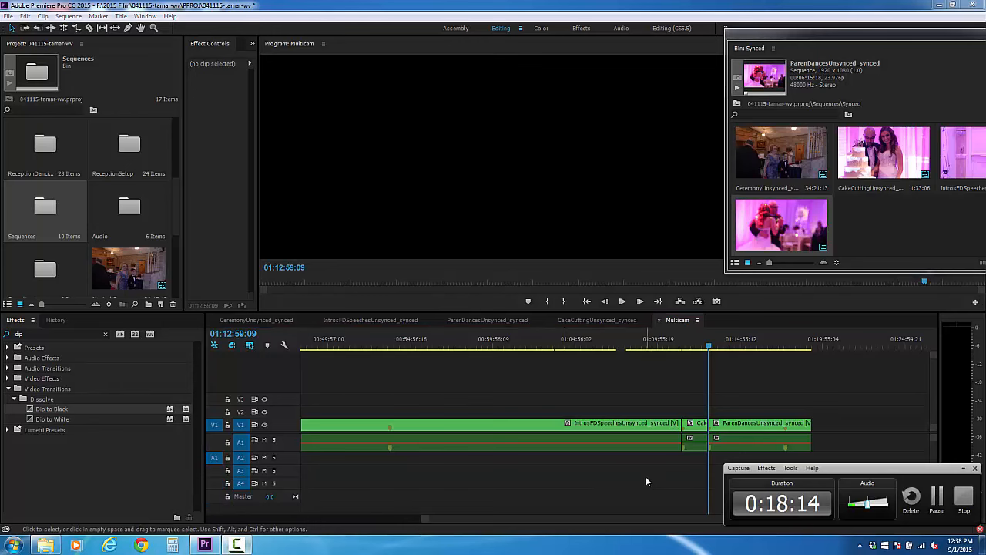
{"action": "left_click", "coordinate": [940, 497]}
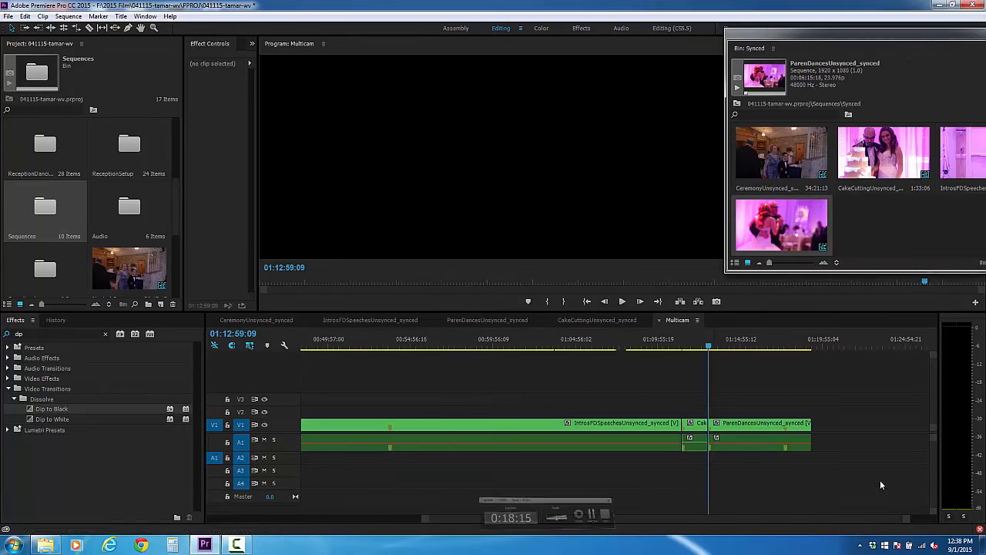
- Open the Sequences bin in its own window and open the BridePrep, GroomPrep and B_Roll sequences from it
{"action": "double_click", "coordinate": [55, 214]}
{"action": "double_click", "coordinate": [238, 298]}
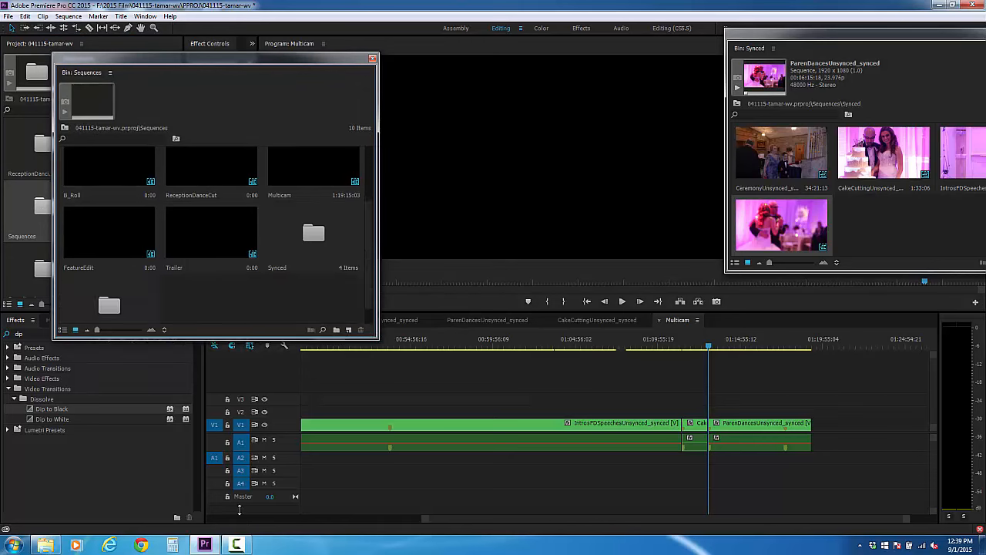
{"action": "double_click", "coordinate": [199, 191]}
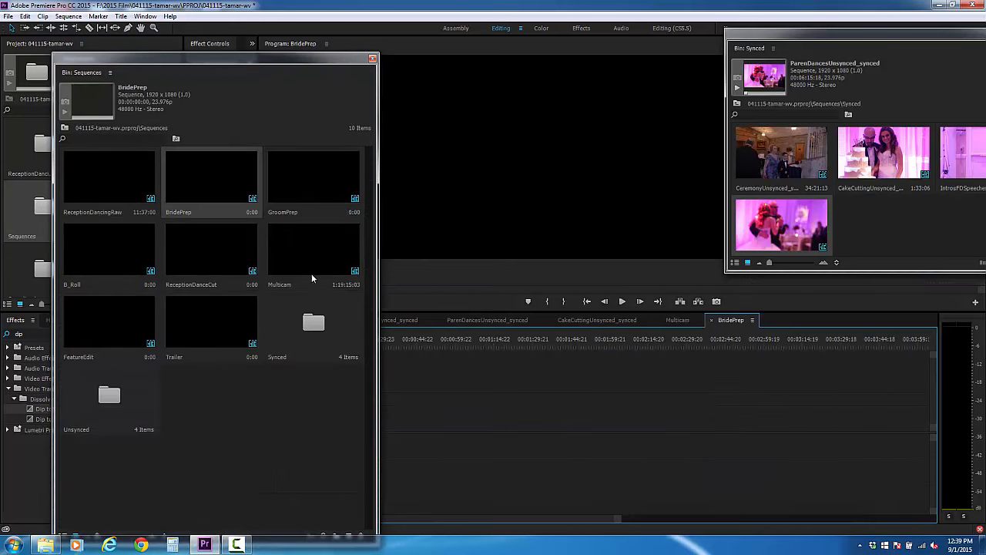
{"action": "double_click", "coordinate": [320, 179]}
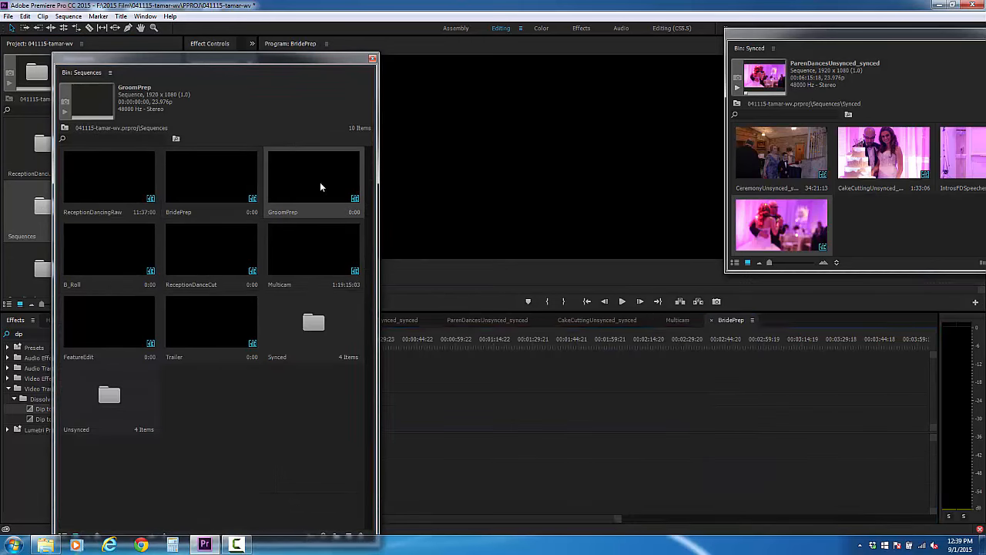
{"action": "double_click", "coordinate": [105, 247]}
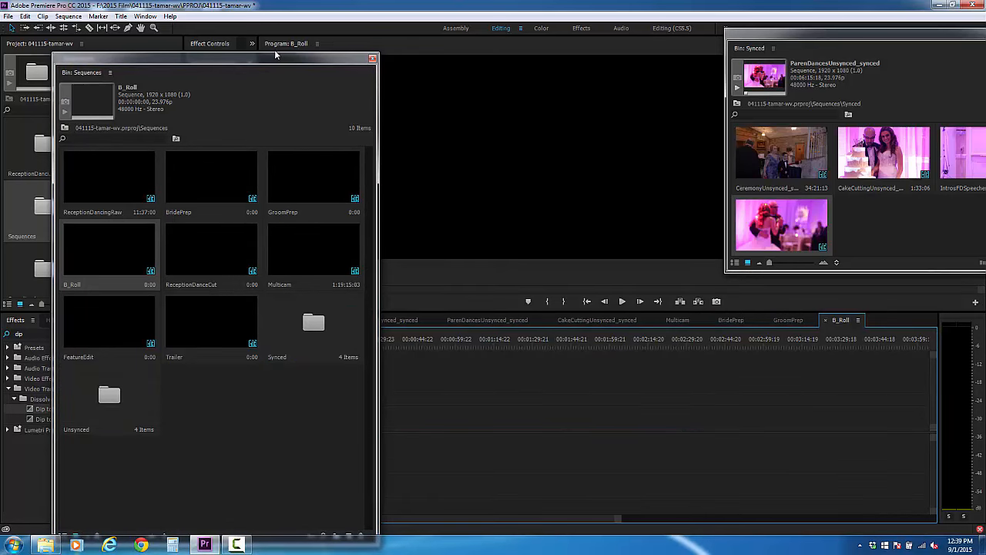
- Create a sequence named CutReceptionDancing with the ARRI 1080p 23.976 preset in the Sequences bin, and close the bin window
{"action": "left_click_drag", "start_coordinate": [275, 54], "coordinate": [275, 2]}
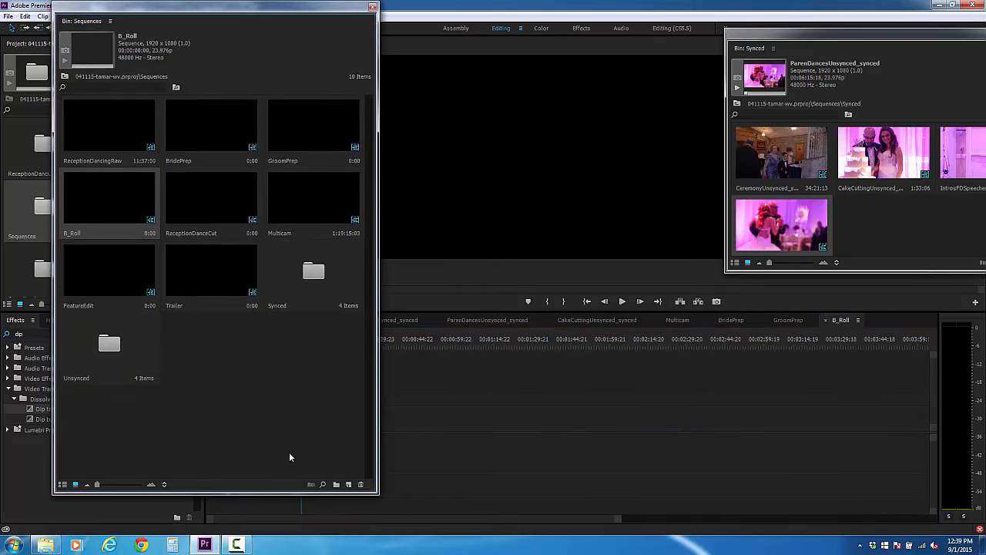
{"action": "left_click", "coordinate": [349, 483]}
{"action": "left_click", "coordinate": [377, 361]}
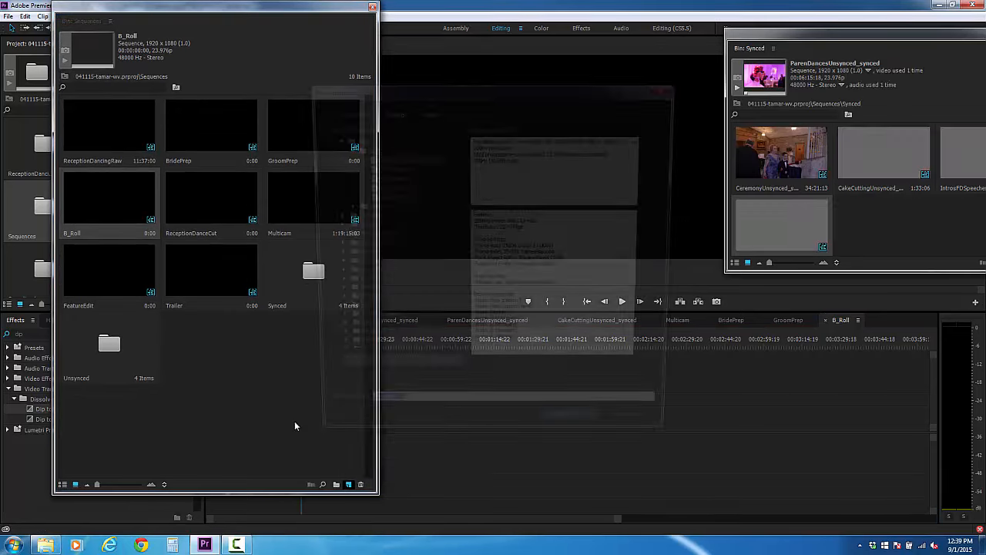
{"action": "type", "text": "R"}
{"action": "key", "text": "BackSpace"}
{"action": "type", "text": "CutReceptionDancing"}
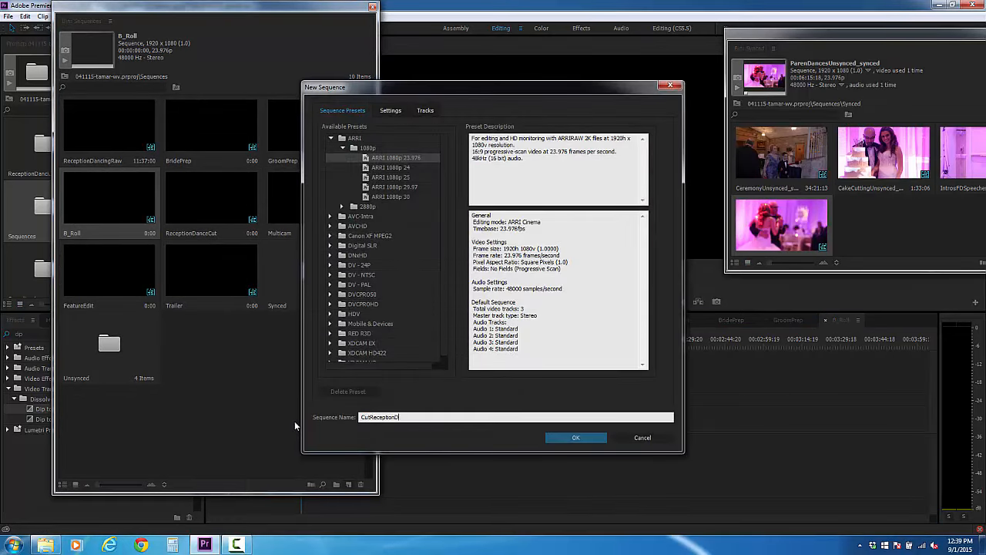
{"action": "key", "text": "Return"}
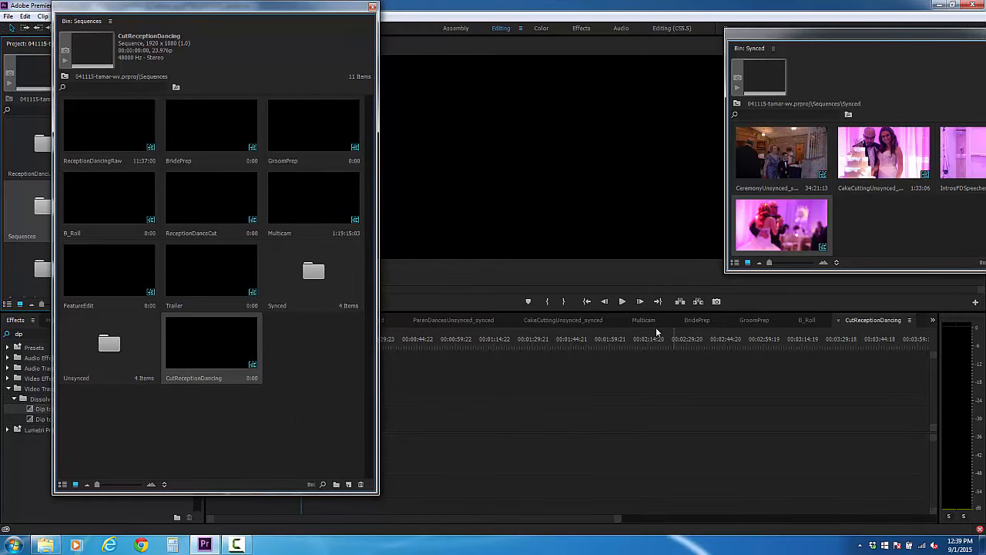
{"action": "left_click", "coordinate": [372, 7]}
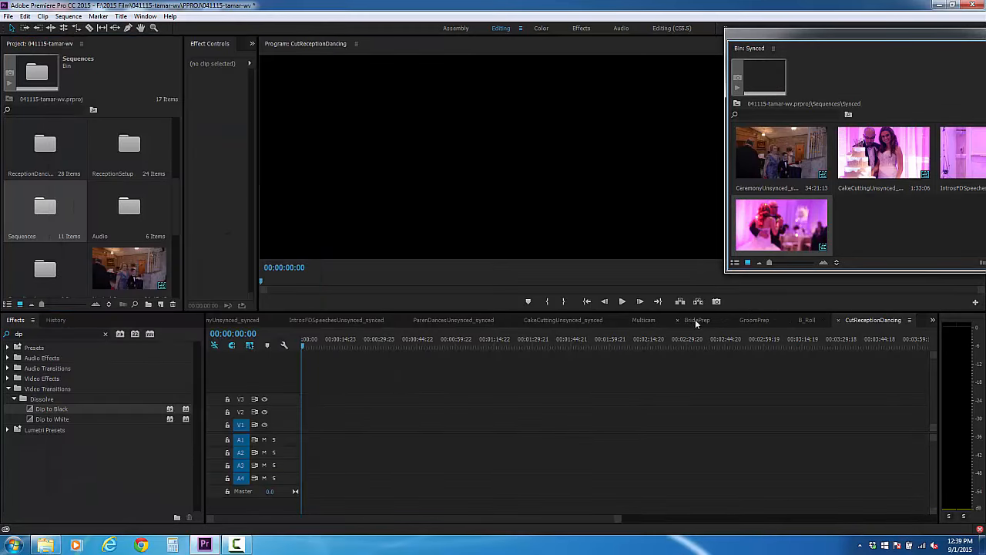
- Switch to the BridePrep sequence and close the Multicam sequence and the four synced sequences in the timeline
{"action": "left_click", "coordinate": [695, 319]}
{"action": "left_click", "coordinate": [626, 319]}
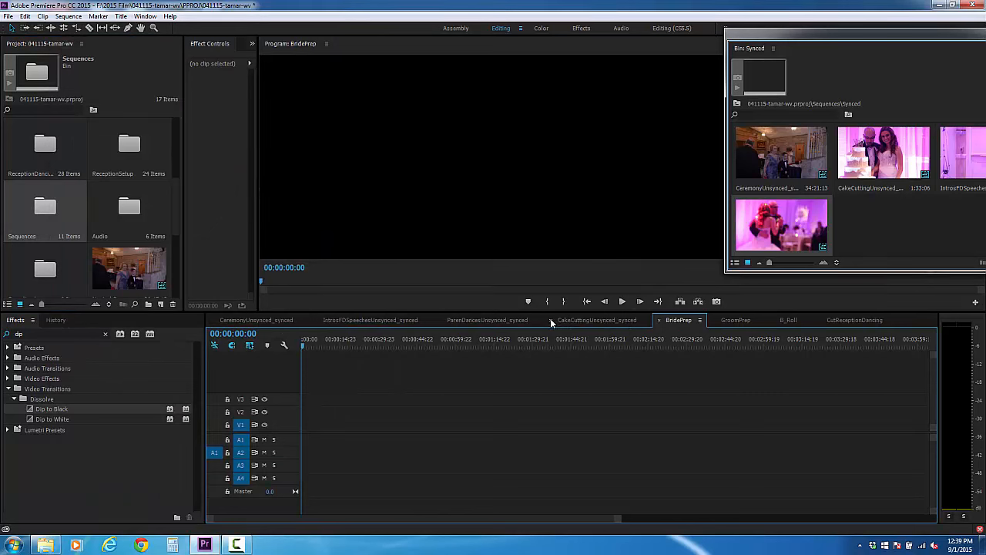
{"action": "left_click", "coordinate": [550, 319]}
{"action": "left_click", "coordinate": [439, 319]}
{"action": "left_click", "coordinate": [313, 319]}
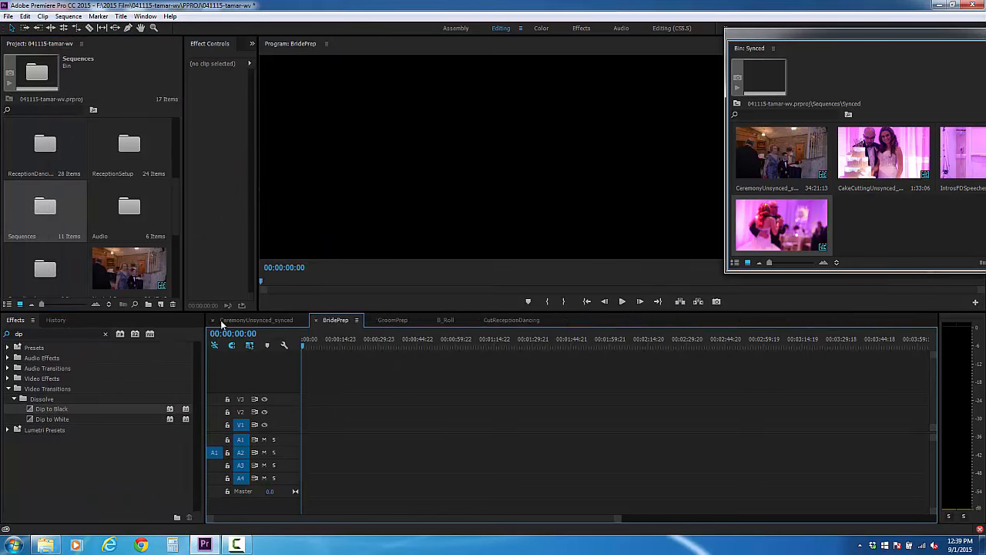
{"action": "left_click", "coordinate": [211, 319]}
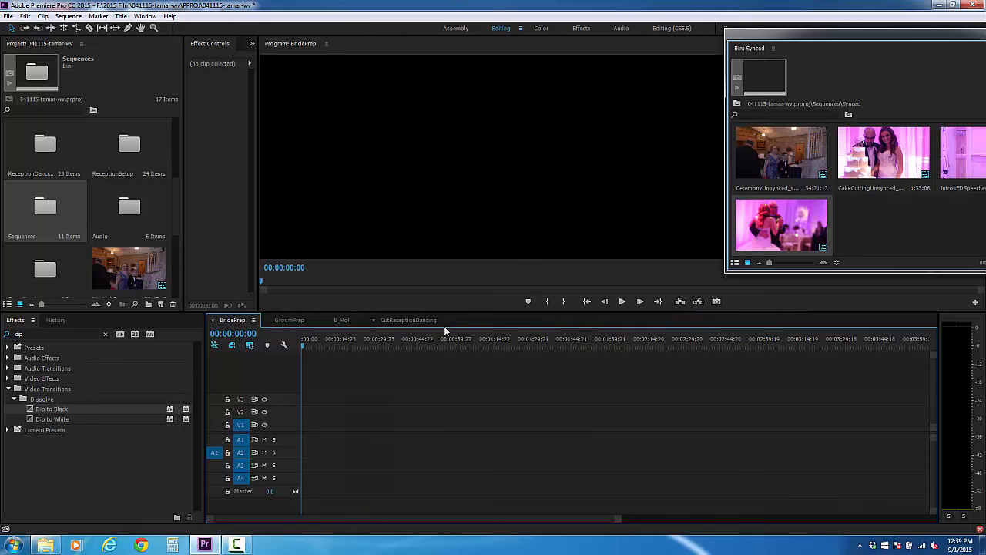
- Close the Synced bin window and load clip 5E1A8742.MOV from the BridePrep bin into the Source monitor
{"action": "left_click_drag", "start_coordinate": [176, 196], "coordinate": [179, 129]}
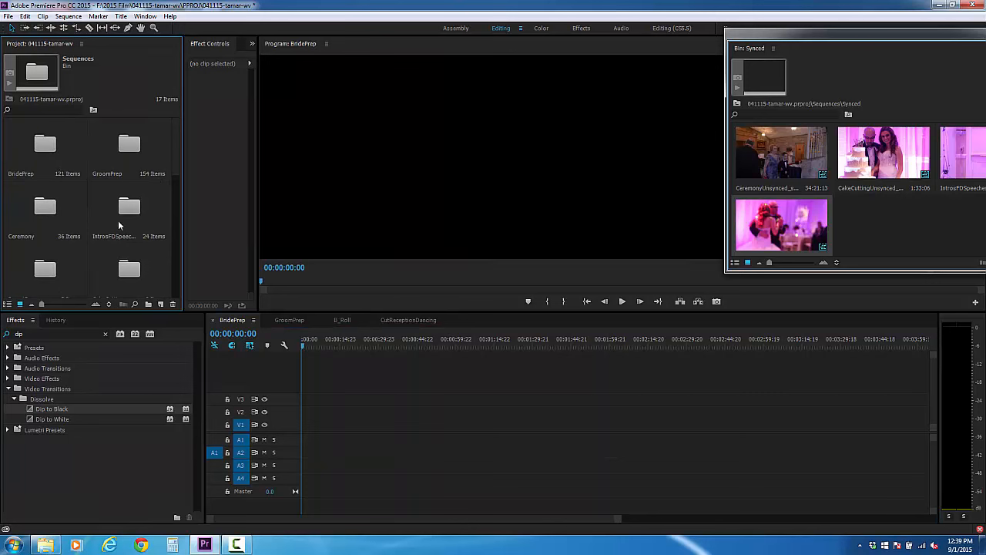
{"action": "left_click_drag", "start_coordinate": [915, 37], "coordinate": [642, 45]}
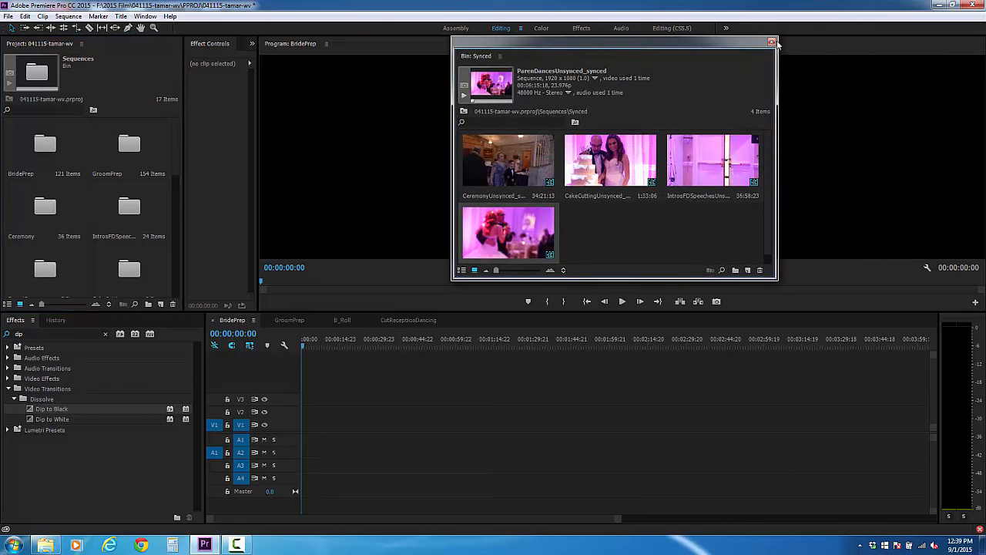
{"action": "left_click", "coordinate": [771, 42]}
{"action": "double_click", "coordinate": [45, 144]}
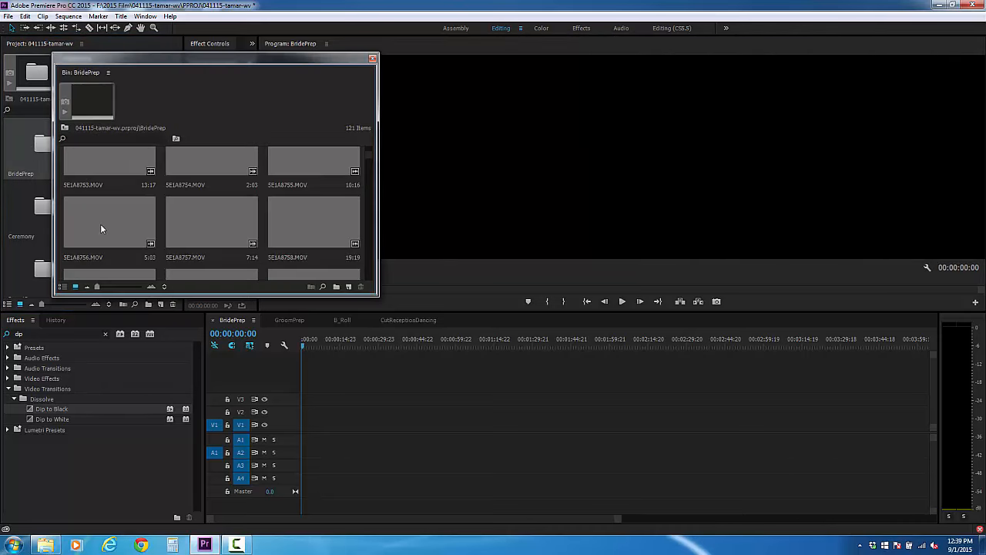
{"action": "scroll", "coordinate": [104, 224], "scroll_direction": "up", "scroll_amount": 2}
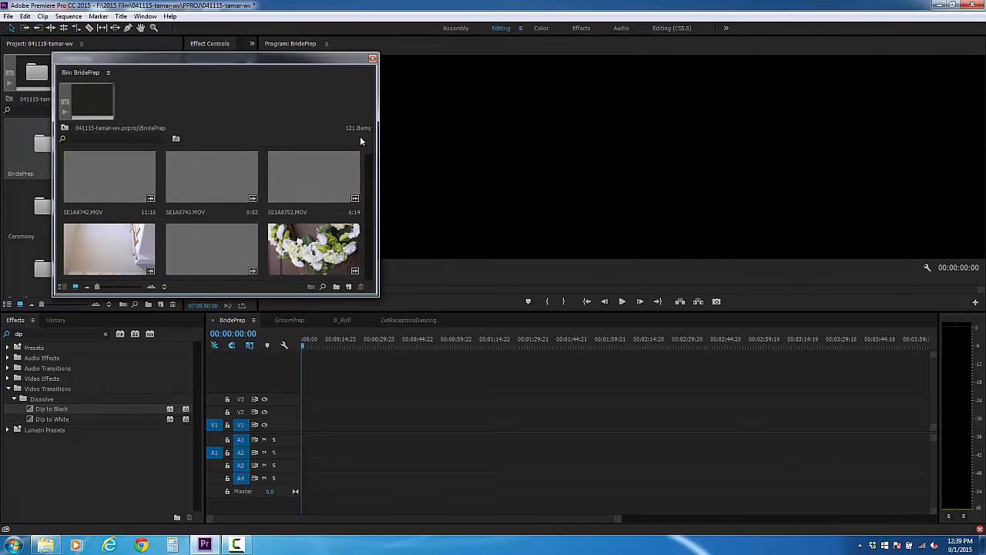
{"action": "double_click", "coordinate": [139, 174]}
{"action": "left_click", "coordinate": [372, 59]}
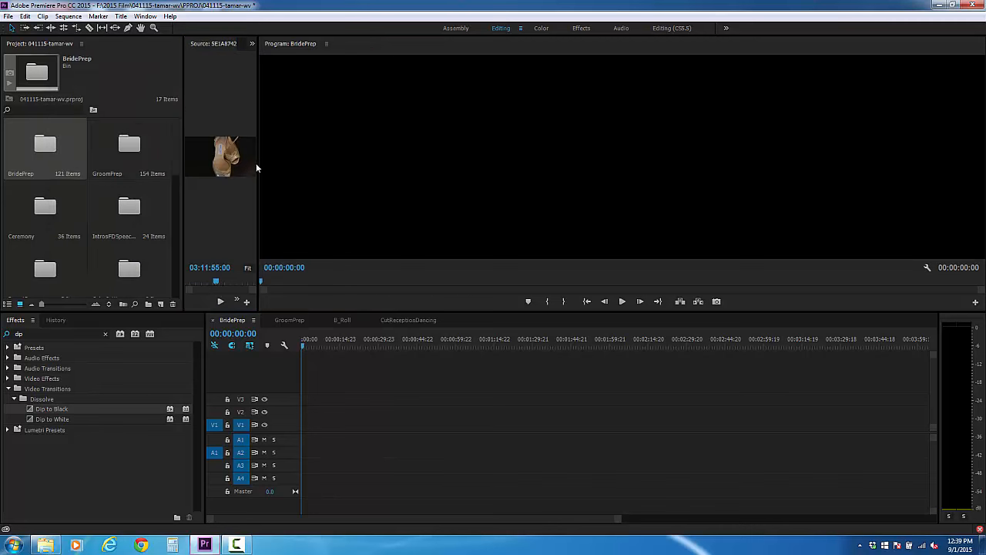
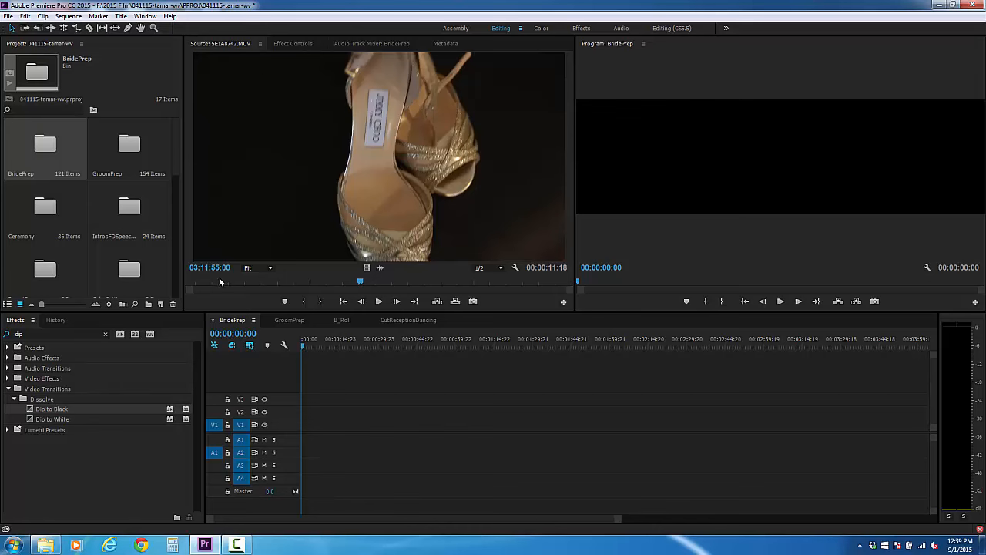
- Mark about 2:18 near the end of the hanging-shoes clip and place it at the start of the BridePrep sequence on V1 and A1
{"action": "left_click_drag", "start_coordinate": [219, 281], "coordinate": [151, 282]}
{"action": "key", "text": "space"}
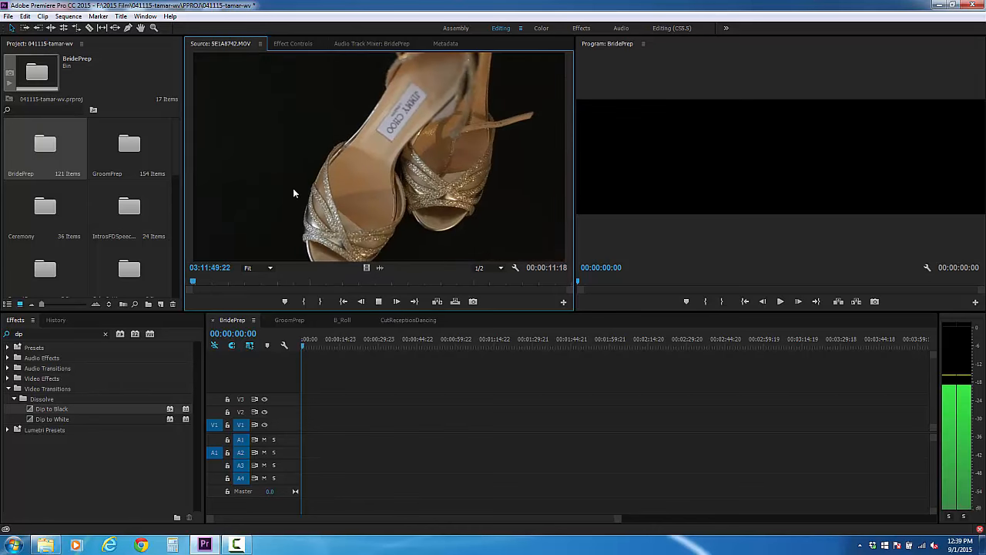
{"action": "left_click", "coordinate": [306, 302]}
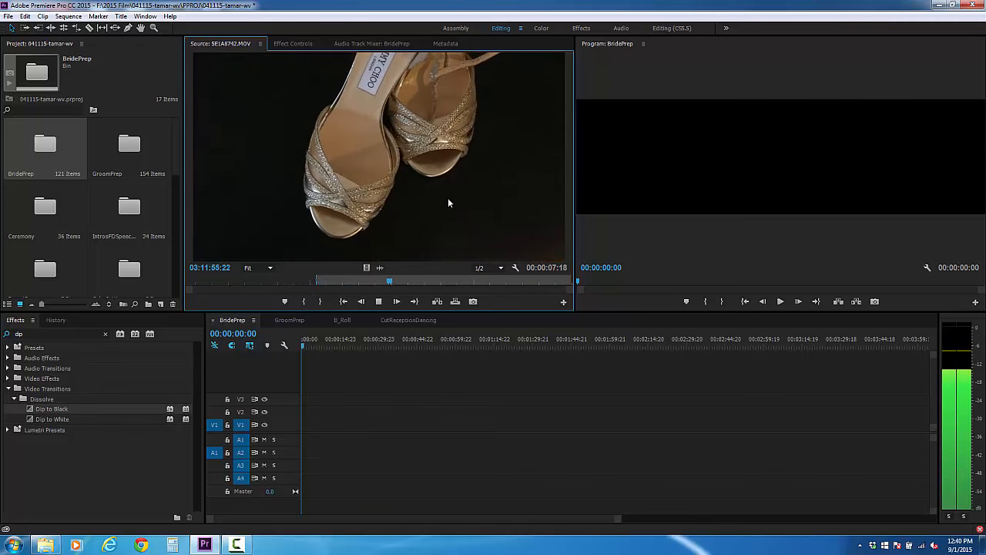
{"action": "left_click", "coordinate": [307, 302]}
{"action": "left_click", "coordinate": [321, 301]}
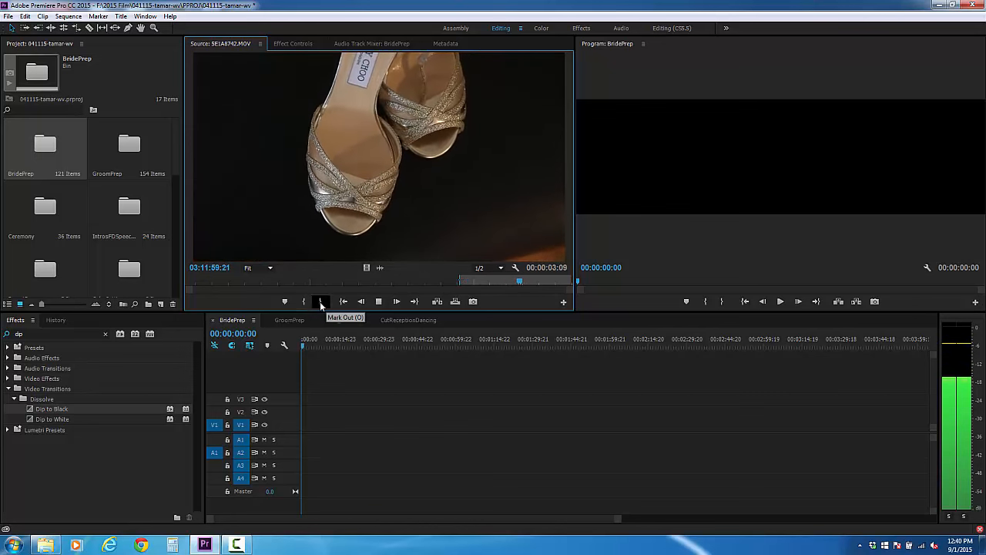
{"action": "left_click", "coordinate": [320, 302]}
{"action": "left_click_drag", "start_coordinate": [362, 202], "coordinate": [308, 443]}
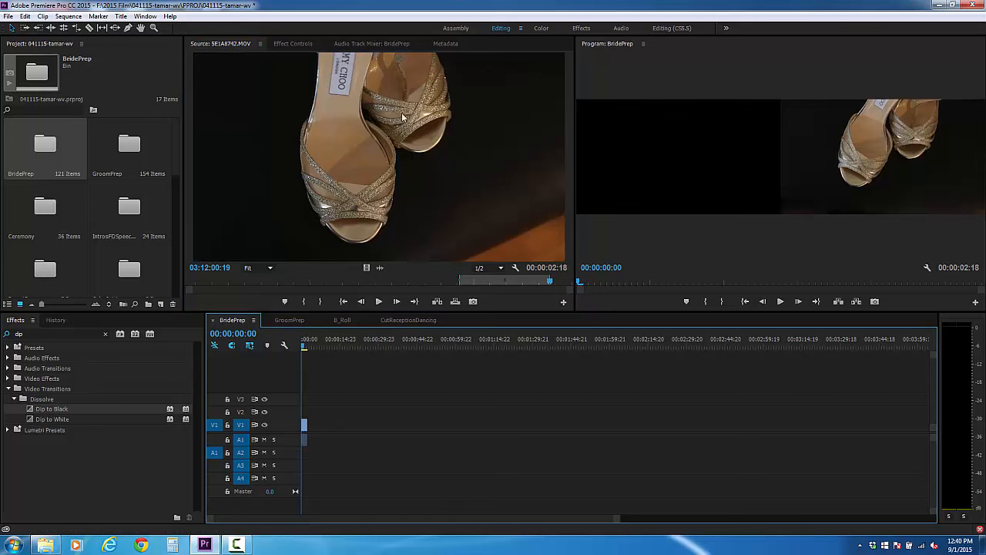
- Load clip 5E1A8743.MOV from the BridePrep bin into the Source monitor and close the bin window
{"action": "double_click", "coordinate": [59, 157]}
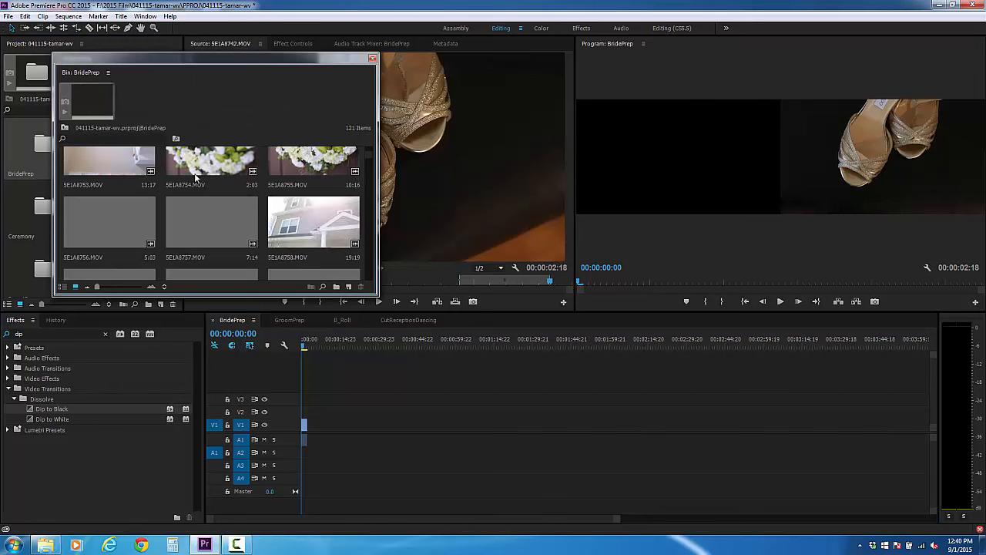
{"action": "scroll", "coordinate": [282, 167], "scroll_direction": "up", "scroll_amount": 3}
{"action": "double_click", "coordinate": [214, 177]}
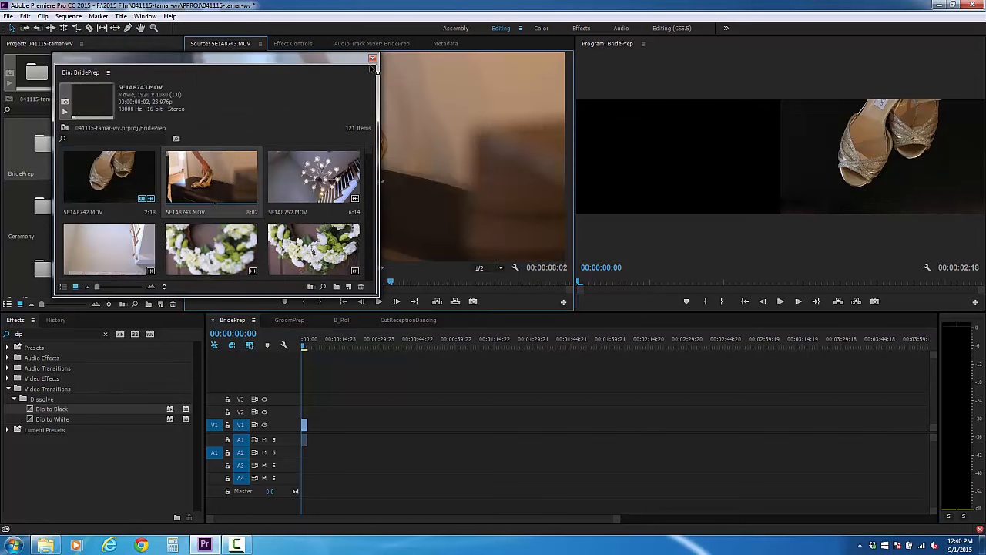
{"action": "left_click", "coordinate": [373, 58]}
- Mark about 5:07 of the shoes being picked up in 5E1A8743.MOV and place it after the first clip in BridePrep
{"action": "left_click_drag", "start_coordinate": [288, 283], "coordinate": [189, 285]}
{"action": "key", "text": "space"}
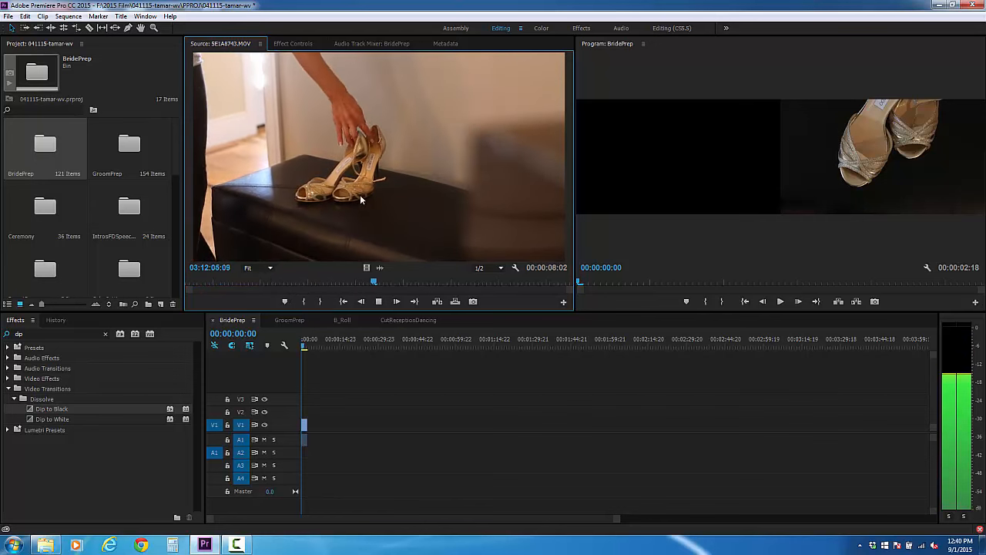
{"action": "key", "text": "space"}
{"action": "left_click_drag", "start_coordinate": [379, 283], "coordinate": [264, 283]}
{"action": "key", "text": "space"}
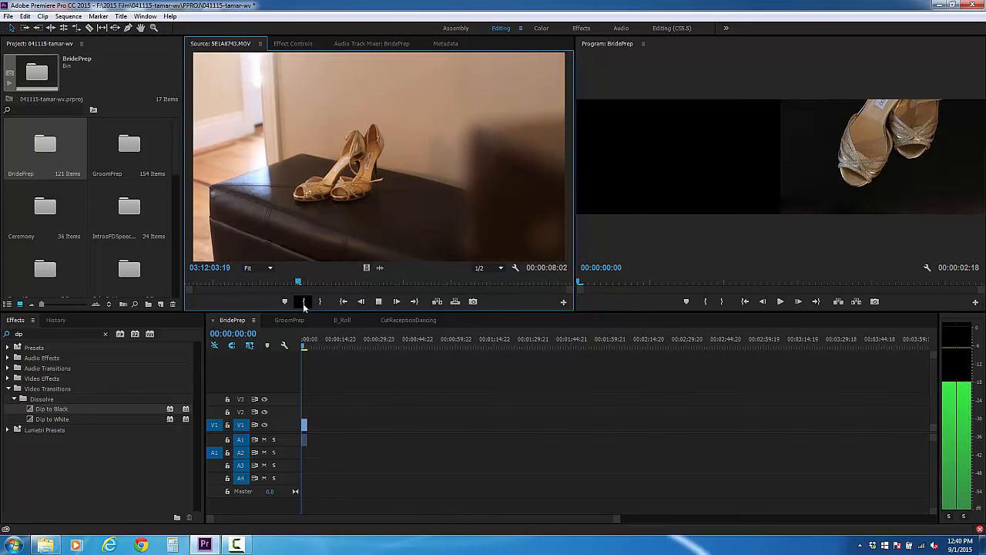
{"action": "left_click", "coordinate": [302, 302]}
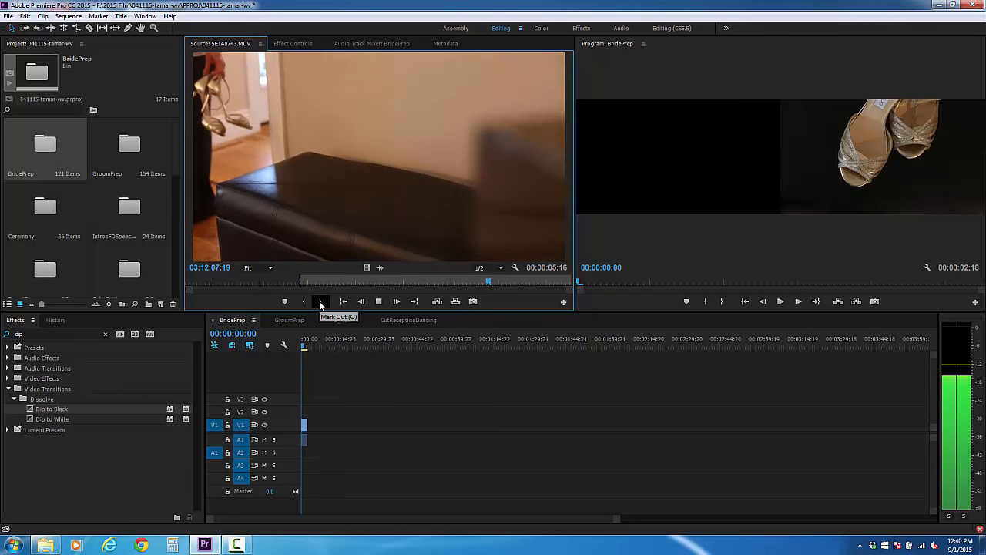
{"action": "left_click", "coordinate": [321, 302]}
{"action": "left_click_drag", "start_coordinate": [394, 197], "coordinate": [310, 425]}
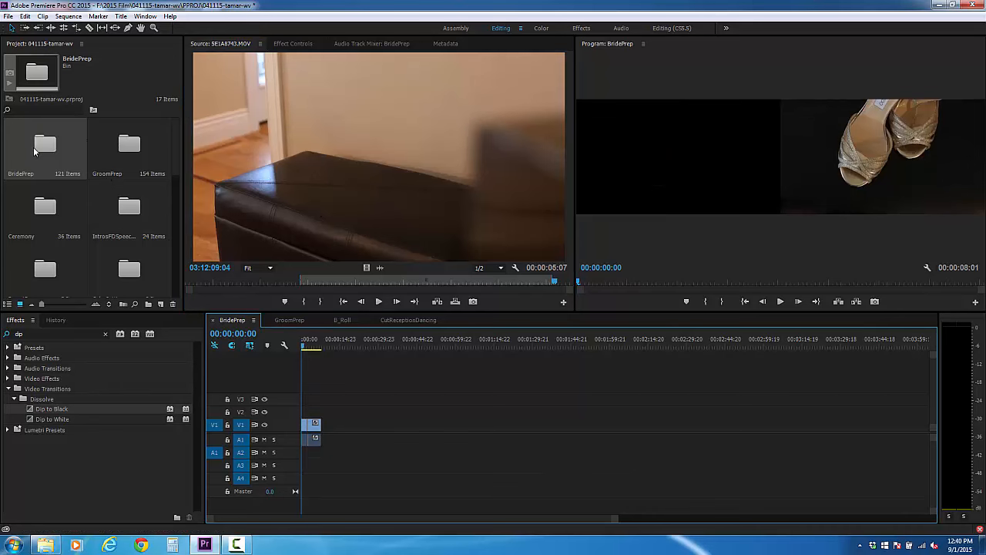
- Open the BridePrep bin, dock it in the same panel group as the Project panel, and widen that group
{"action": "double_click", "coordinate": [34, 151]}
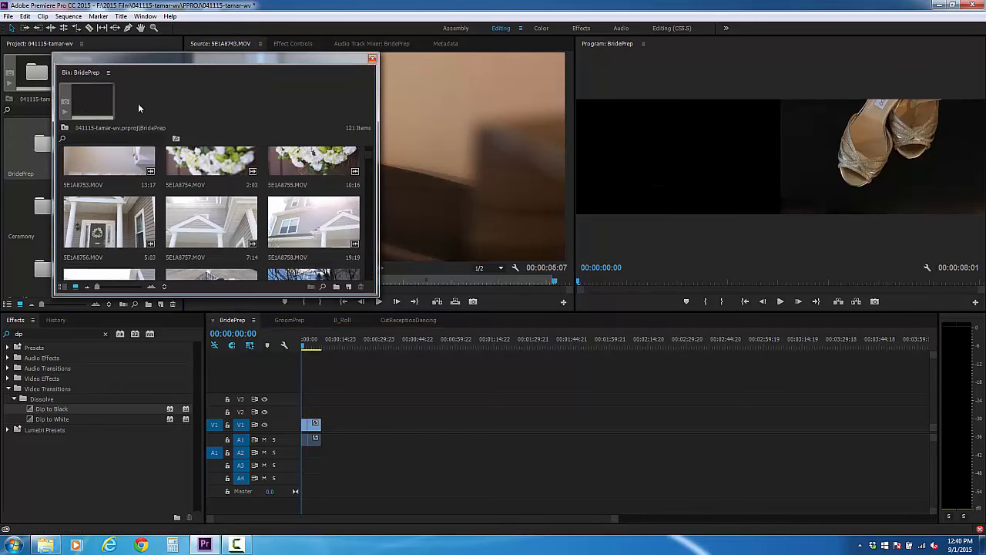
{"action": "left_click_drag", "start_coordinate": [141, 61], "coordinate": [85, 92]}
{"action": "mouse_move", "coordinate": [117, 174]}
{"action": "left_mouse_down"}
{"action": "mouse_move", "coordinate": [117, 297]}
{"action": "mouse_move", "coordinate": [123, 172]}
{"action": "left_mouse_up"}
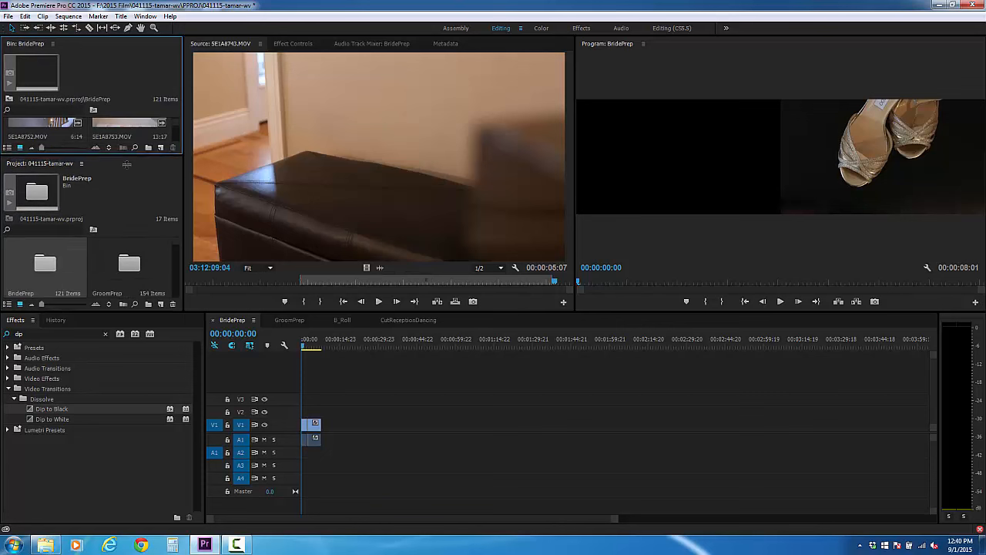
{"action": "left_click_drag", "start_coordinate": [29, 46], "coordinate": [108, 194]}
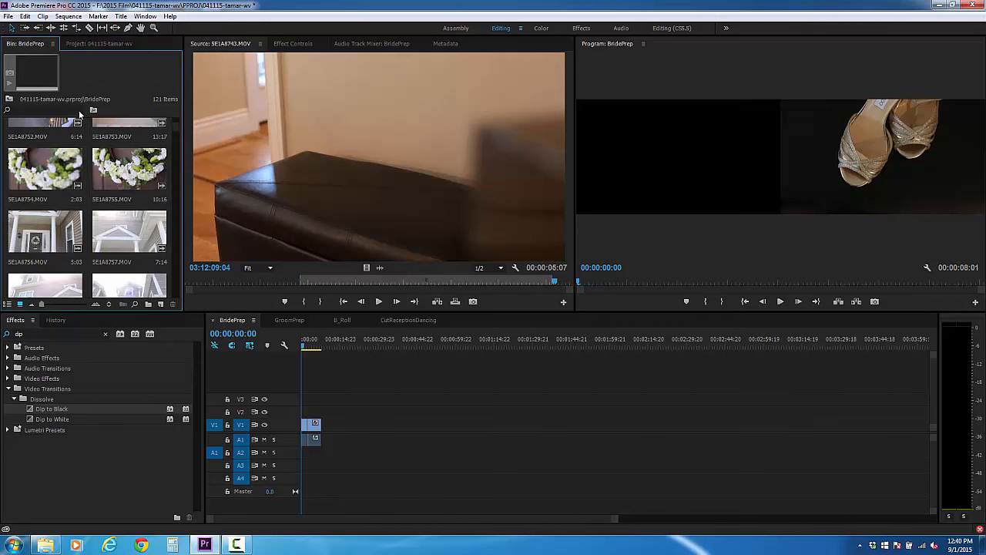
{"action": "left_click_drag", "start_coordinate": [183, 176], "coordinate": [250, 177]}
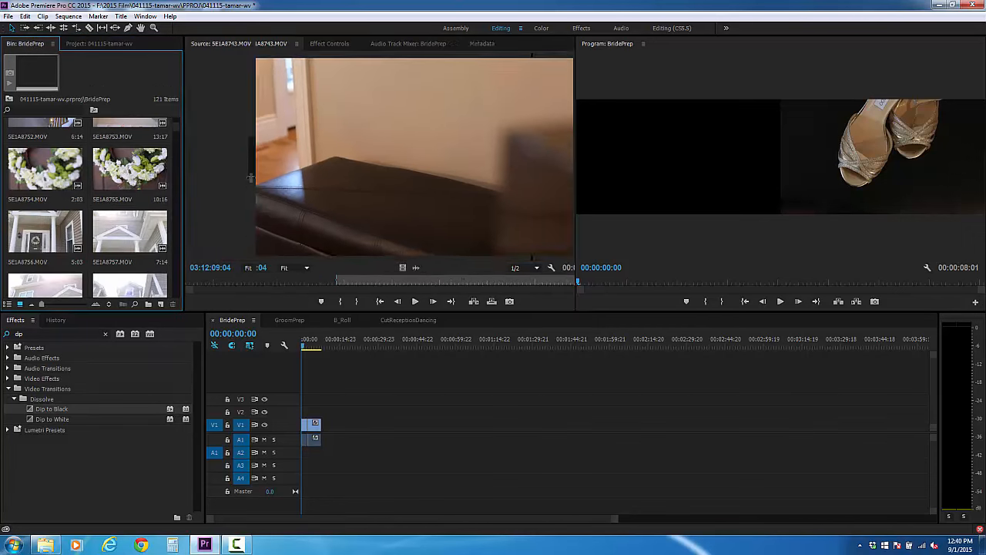
- Mark about 3:16 of the chandelier clip 5E1A8752.MOV, shift the marked range slightly later, and append it to the BridePrep sequence
{"action": "double_click", "coordinate": [198, 153]}
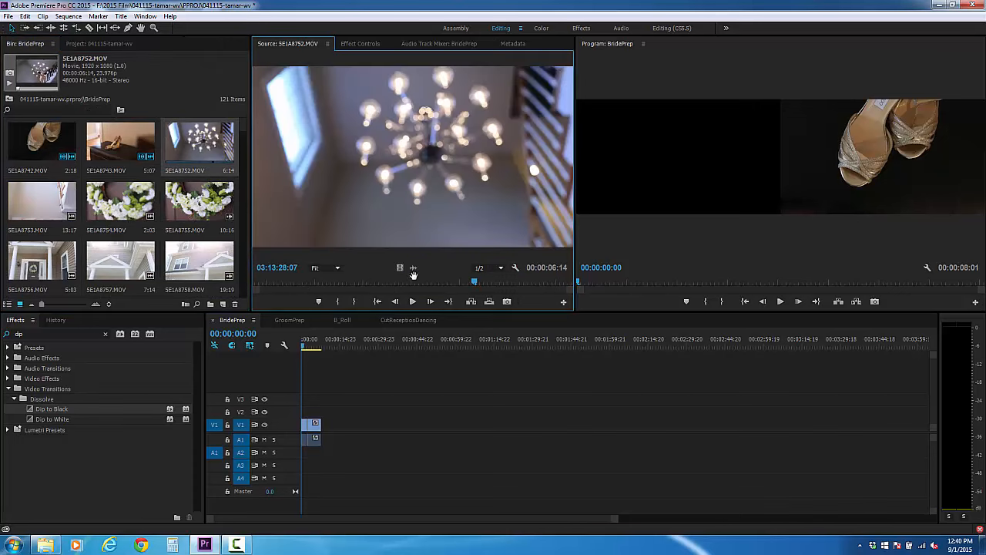
{"action": "left_click", "coordinate": [299, 284]}
{"action": "key", "text": "space"}
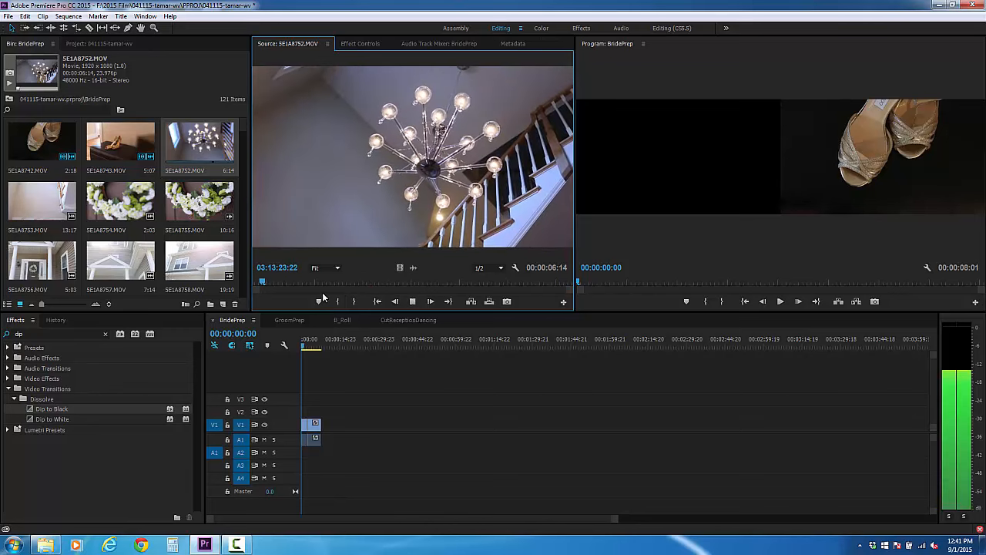
{"action": "left_click", "coordinate": [335, 302]}
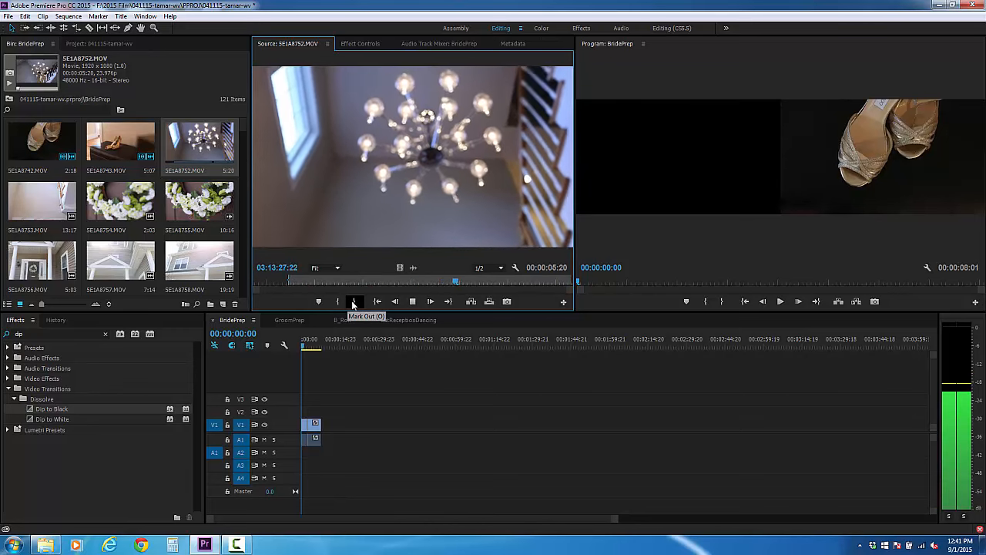
{"action": "left_click", "coordinate": [354, 302]}
{"action": "left_click_drag", "start_coordinate": [380, 278], "coordinate": [430, 278]}
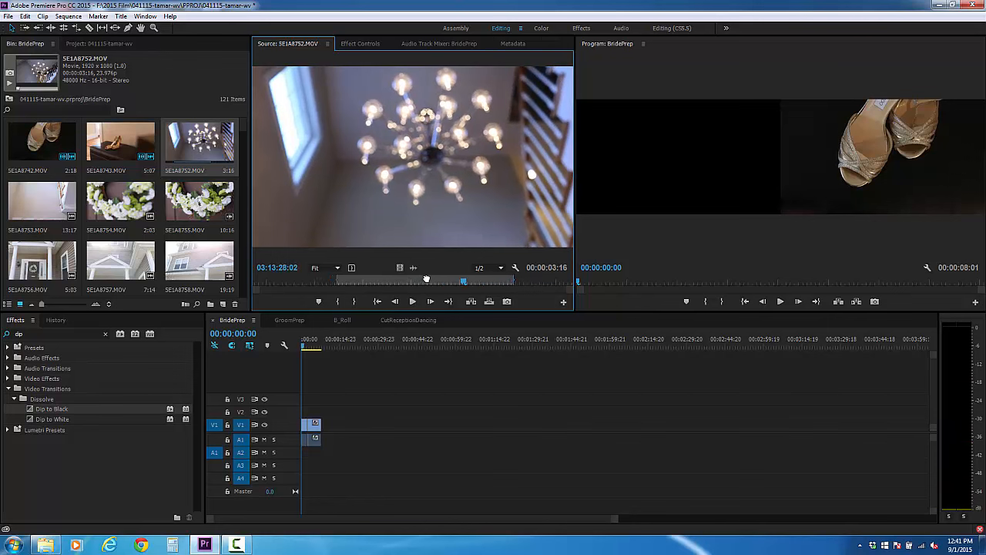
{"action": "left_click", "coordinate": [414, 301]}
{"action": "key", "text": "space"}
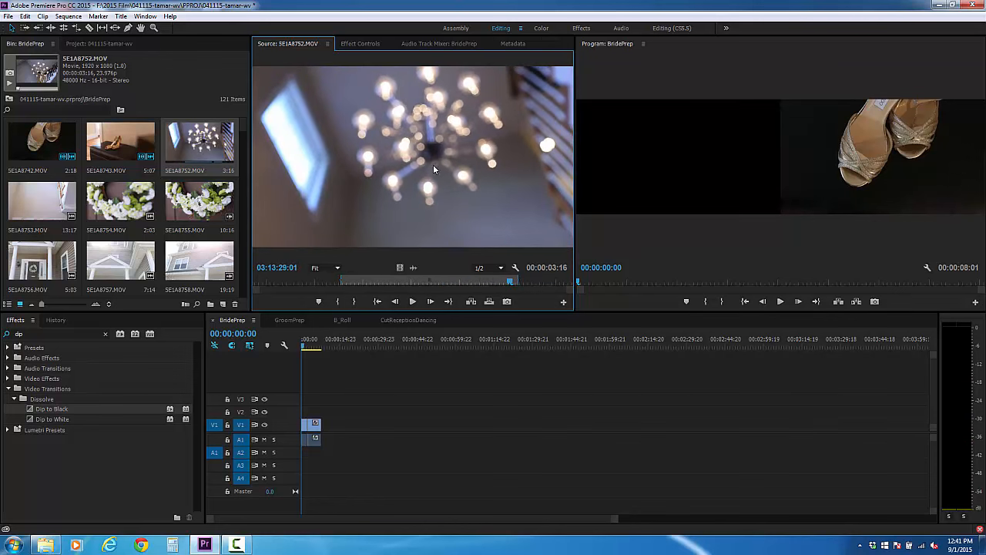
{"action": "left_click_drag", "start_coordinate": [426, 231], "coordinate": [328, 445]}
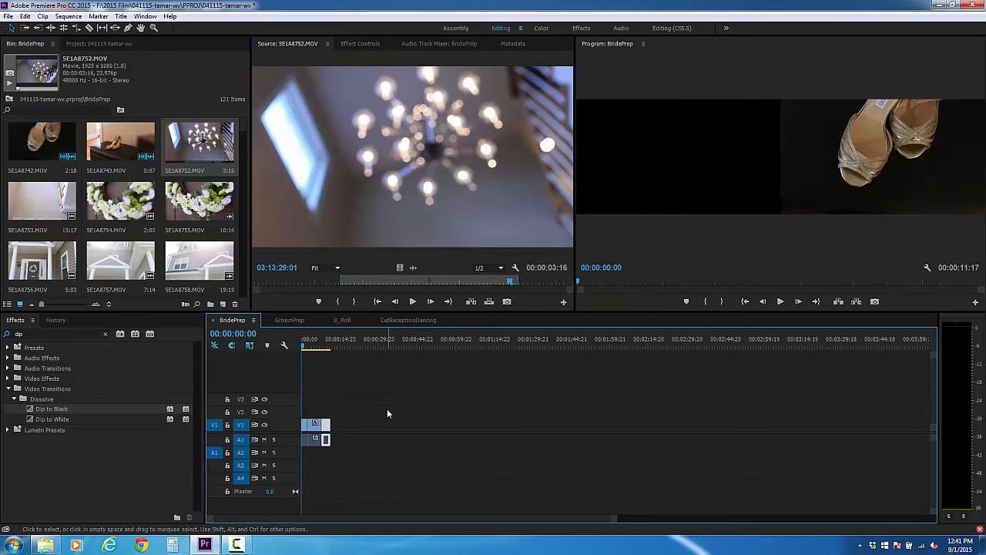
- Mark about 3:11 at the beginning of the bridesmaid dresses clip 5E1A8753.MOV and append it to the BridePrep sequence
{"action": "double_click", "coordinate": [37, 201]}
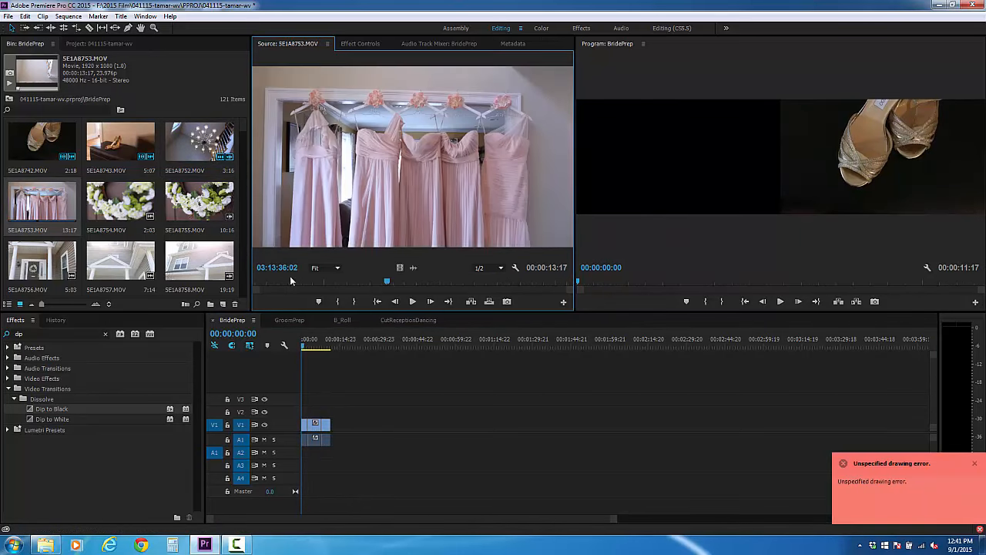
{"action": "left_click_drag", "start_coordinate": [291, 280], "coordinate": [243, 280]}
{"action": "key", "text": "space"}
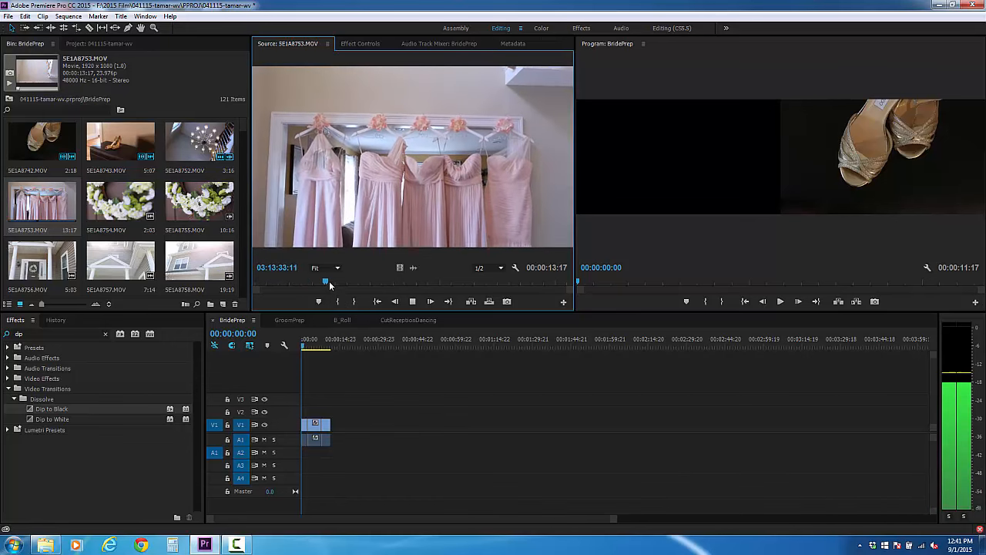
{"action": "left_click_drag", "start_coordinate": [337, 282], "coordinate": [218, 283]}
{"action": "key", "text": "space"}
{"action": "left_click", "coordinate": [338, 303]}
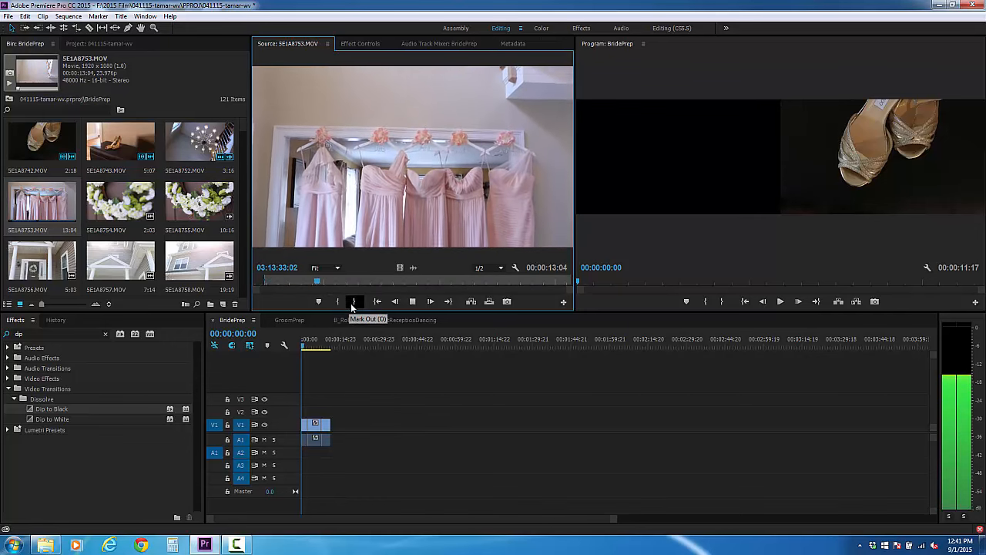
{"action": "left_click", "coordinate": [353, 302]}
{"action": "left_click_drag", "start_coordinate": [350, 223], "coordinate": [334, 447]}
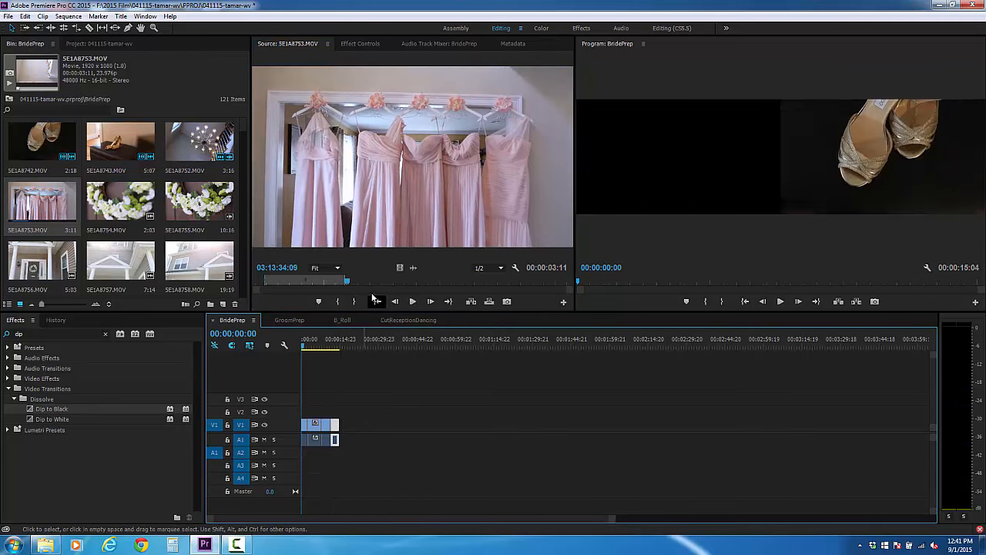
- Mark about 3:02 of the downward tilt near the end of 5E1A8753.MOV, append it to BridePrep, and review the cut there
{"action": "left_click", "coordinate": [412, 301]}
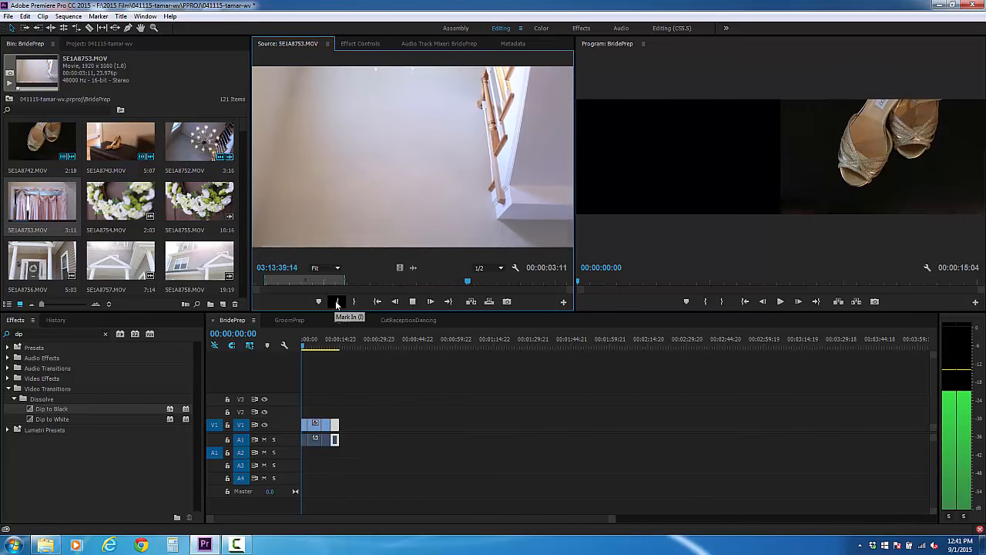
{"action": "left_click", "coordinate": [337, 301]}
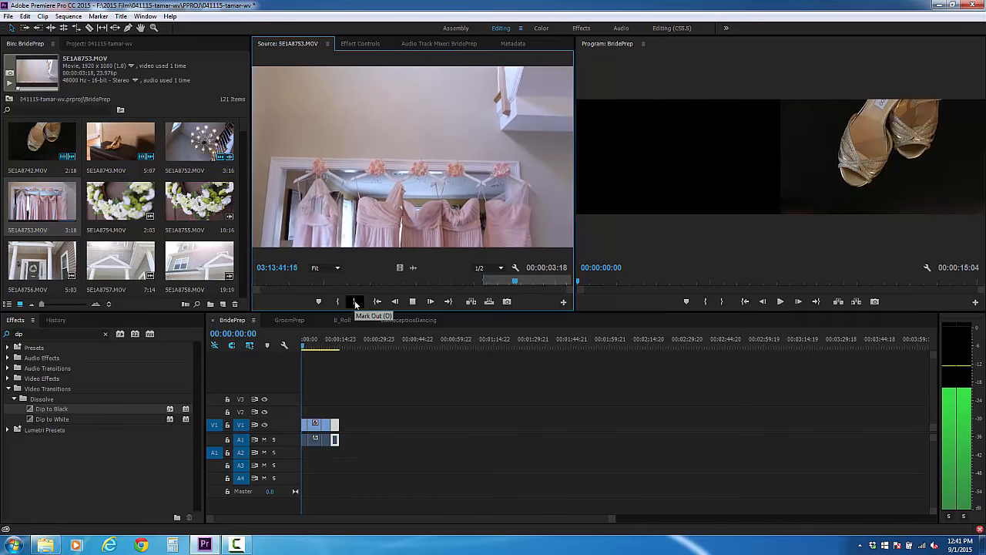
{"action": "left_click", "coordinate": [355, 305]}
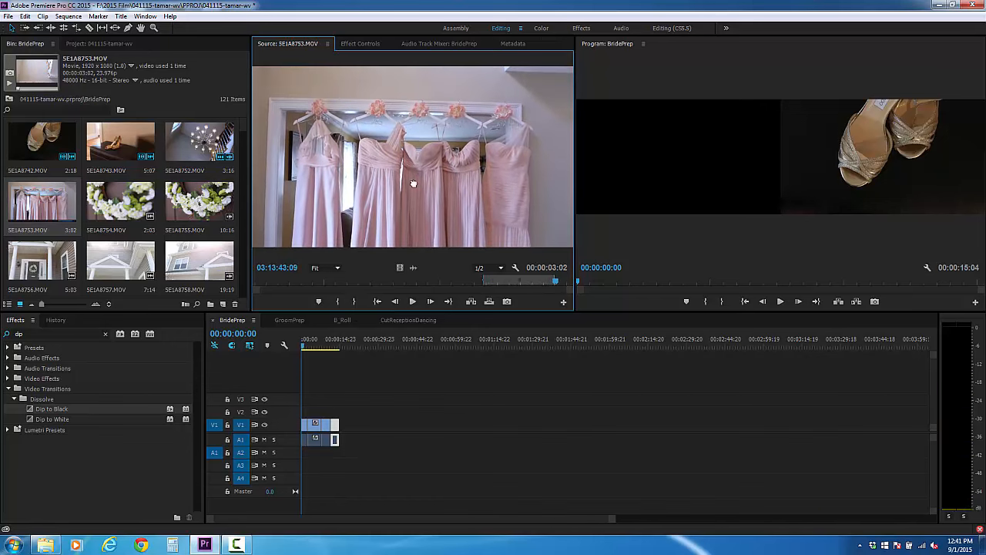
{"action": "left_click_drag", "start_coordinate": [413, 184], "coordinate": [344, 438]}
{"action": "scroll", "coordinate": [338, 408], "scroll_direction": "up", "scroll_amount": 4}
{"action": "left_click_drag", "start_coordinate": [322, 343], "coordinate": [329, 340]}
{"action": "scroll", "coordinate": [408, 366], "scroll_direction": "down", "scroll_amount": 4}
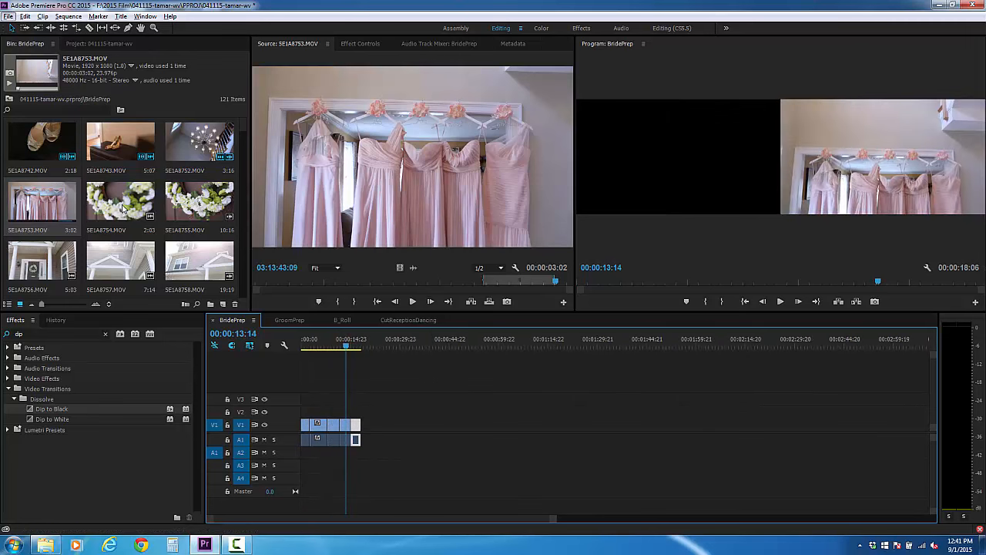
- Preview 5E1A8754.MOV, then mark about 2:16 near the end of the wreath clip 5E1A8755.MOV and append it to the BridePrep sequence
{"action": "double_click", "coordinate": [122, 206]}
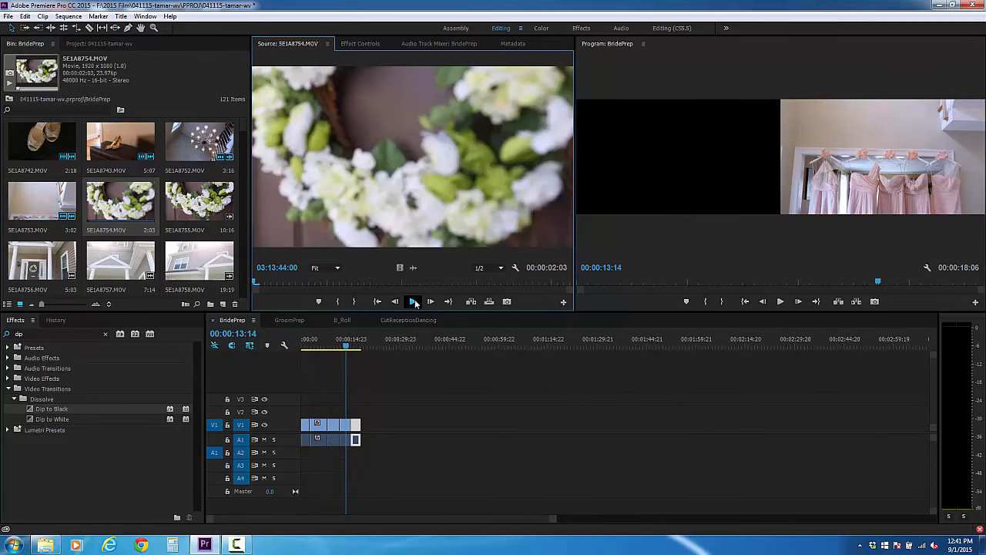
{"action": "left_click", "coordinate": [414, 301]}
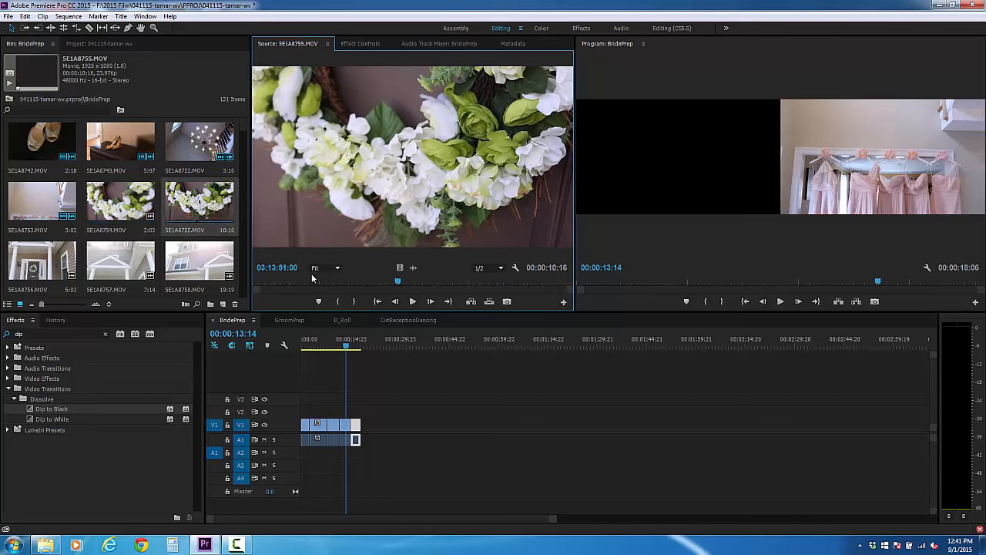
{"action": "double_click", "coordinate": [214, 207]}
{"action": "left_click", "coordinate": [268, 282]}
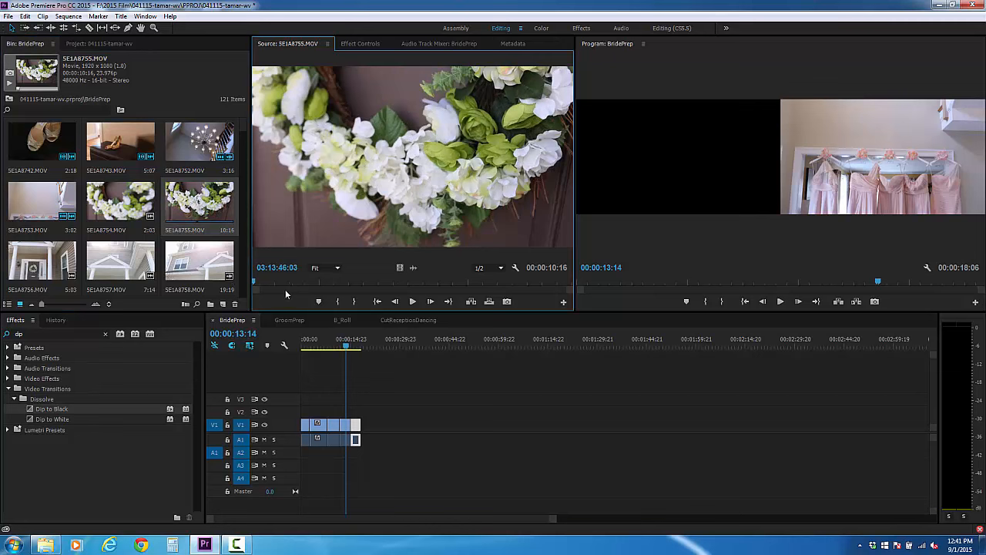
{"action": "key", "text": "space"}
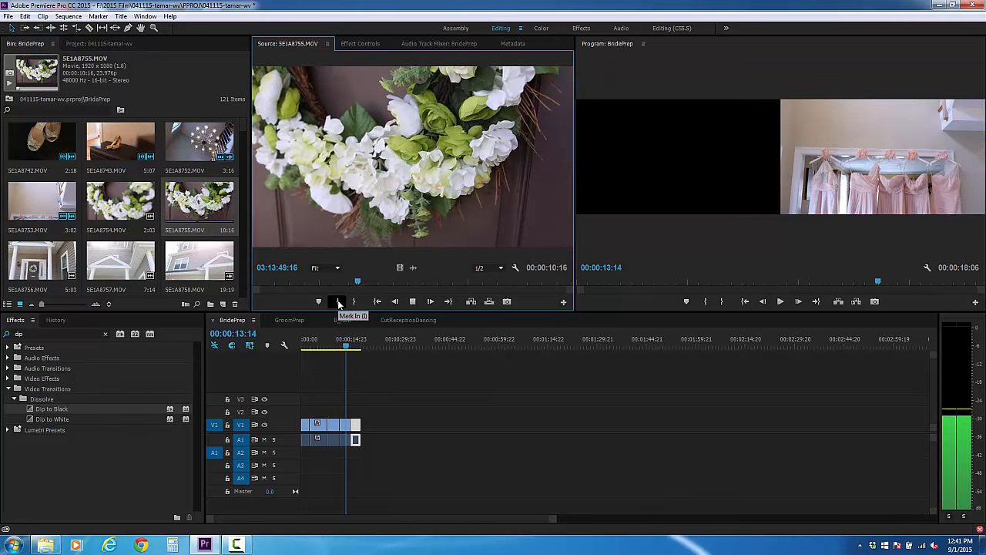
{"action": "left_click", "coordinate": [338, 301]}
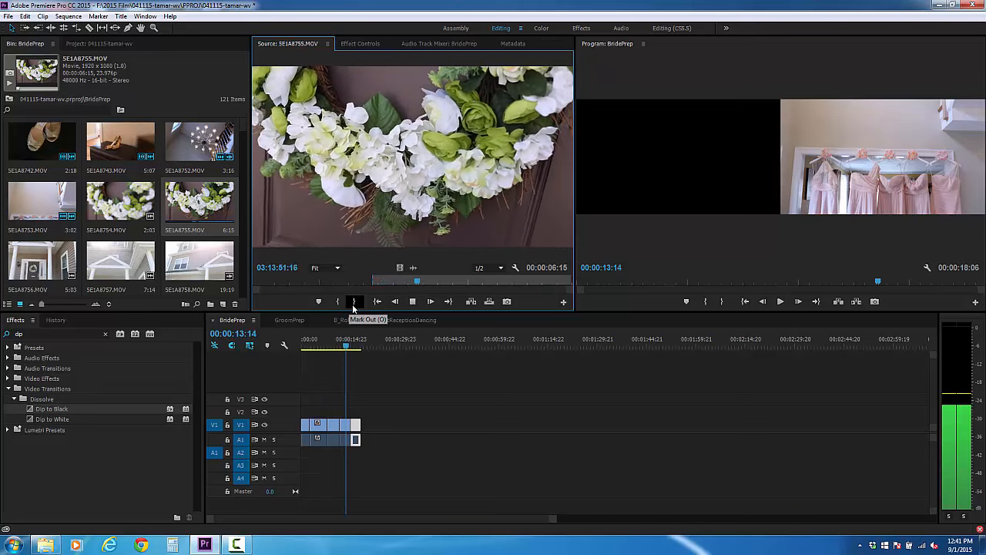
{"action": "left_click", "coordinate": [340, 302]}
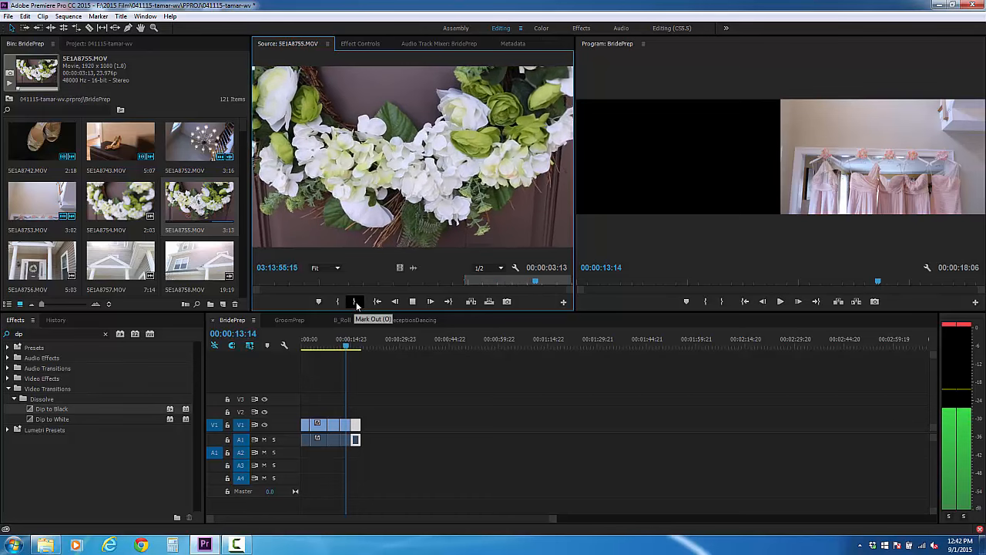
{"action": "left_click", "coordinate": [356, 301]}
{"action": "left_click_drag", "start_coordinate": [389, 212], "coordinate": [370, 429]}
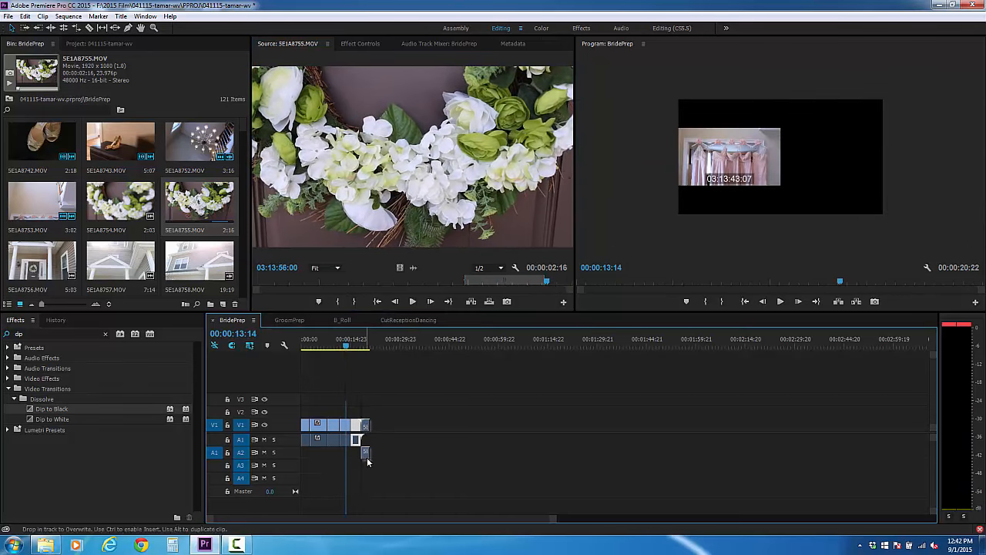
{"action": "right_click", "coordinate": [370, 430]}
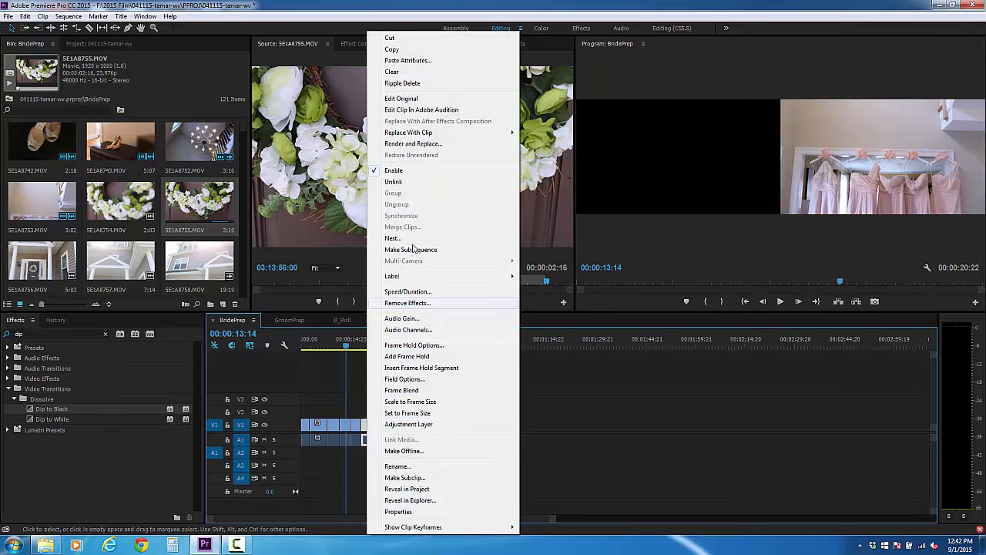
{"action": "left_click", "coordinate": [407, 292]}
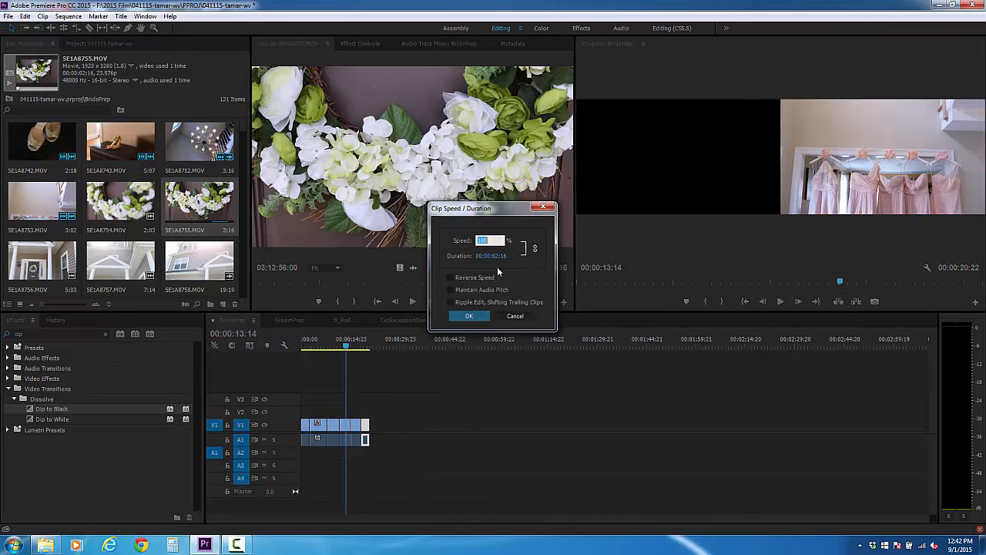
{"action": "left_click", "coordinate": [513, 316]}
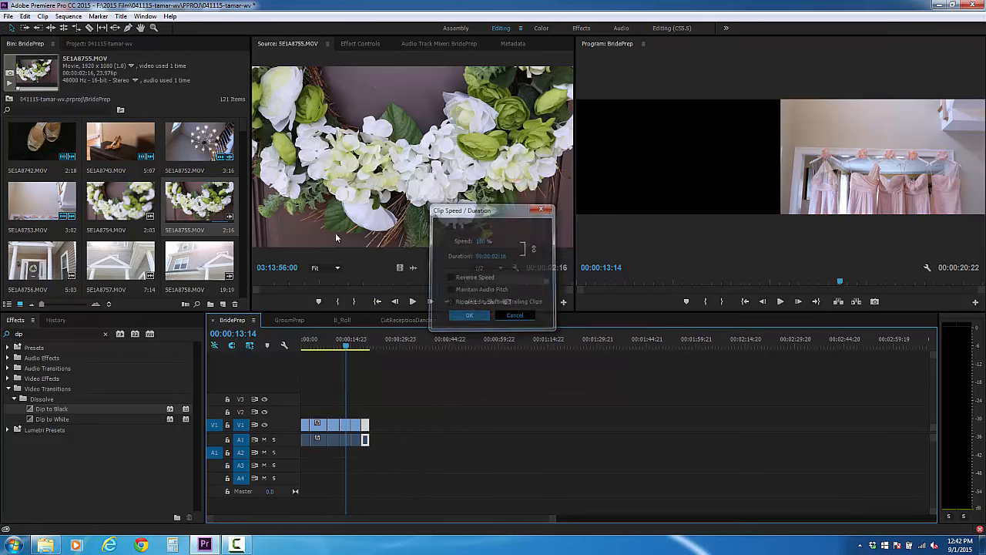
- Preview 5E1A8756.MOV, mark about 3:12 of the porch-to-front-door tilt in 5E1A8757.MOV, and append it to BridePrep
{"action": "scroll", "coordinate": [48, 235], "scroll_direction": "down", "scroll_amount": 1}
{"action": "double_click", "coordinate": [34, 209]}
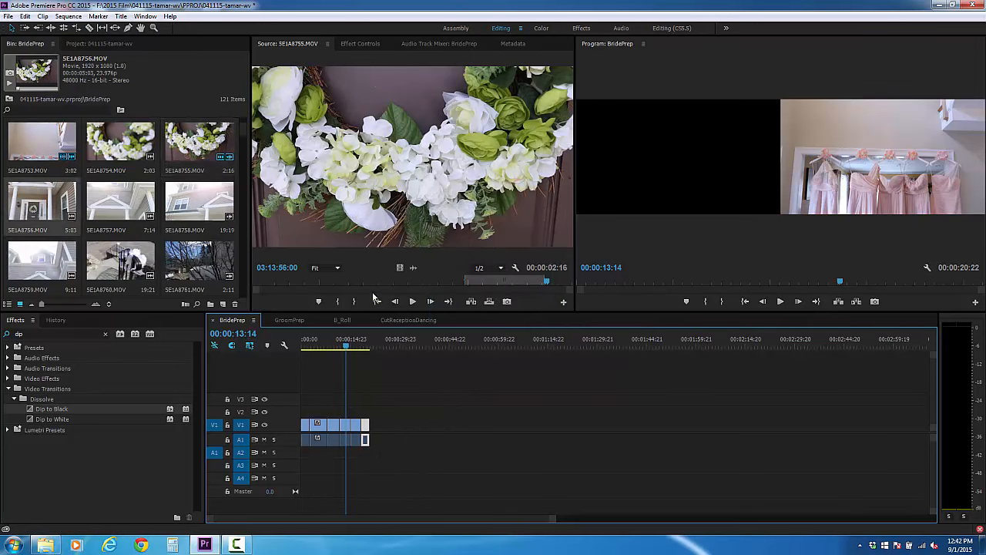
{"action": "left_click_drag", "start_coordinate": [323, 282], "coordinate": [223, 282]}
{"action": "key", "text": "space"}
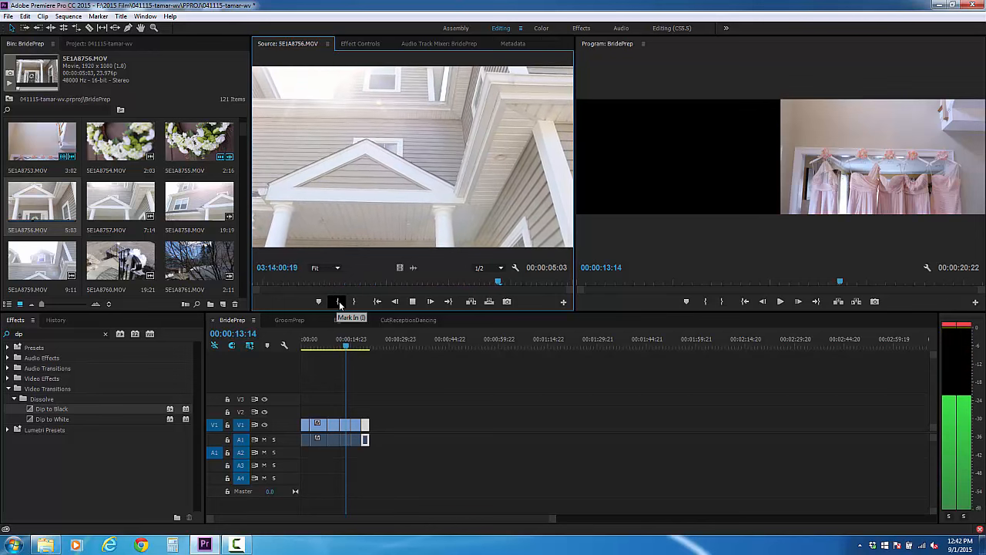
{"action": "double_click", "coordinate": [127, 199]}
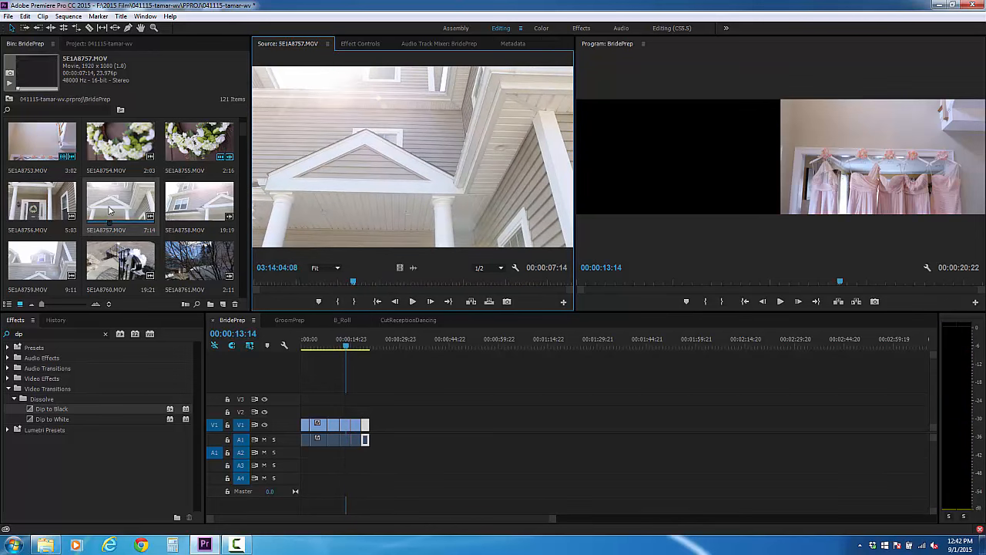
{"action": "key", "text": "space"}
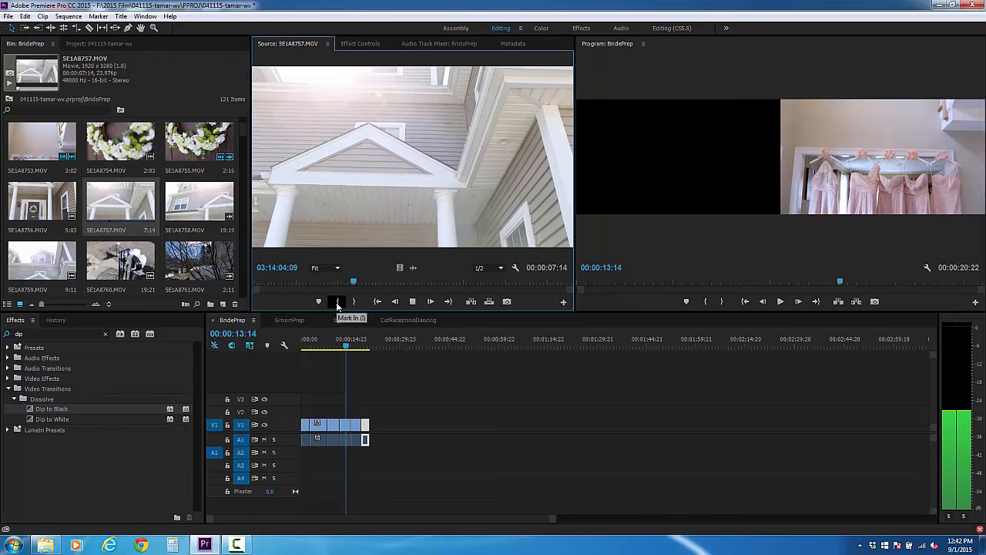
{"action": "left_click", "coordinate": [337, 303]}
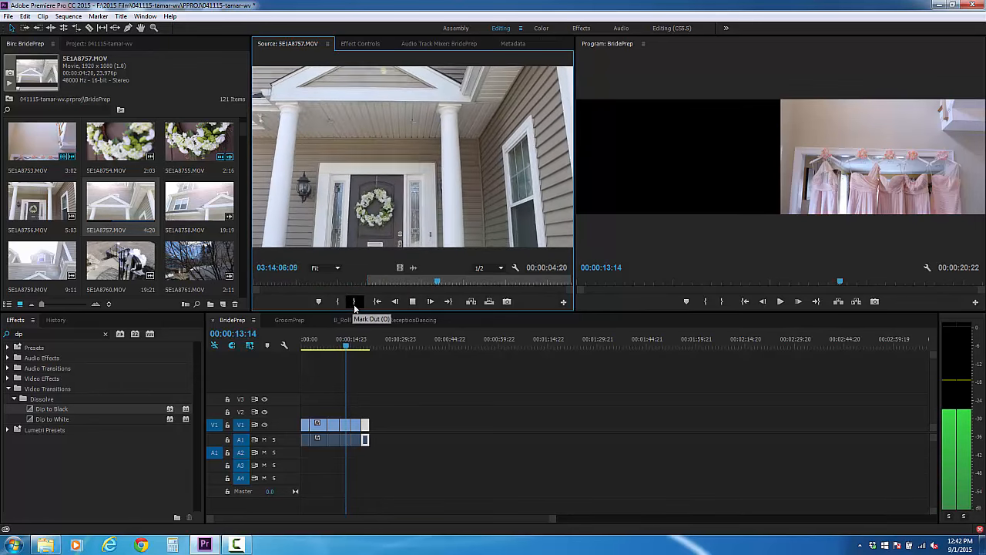
{"action": "left_click", "coordinate": [357, 304]}
{"action": "left_click_drag", "start_coordinate": [401, 177], "coordinate": [265, 434]}
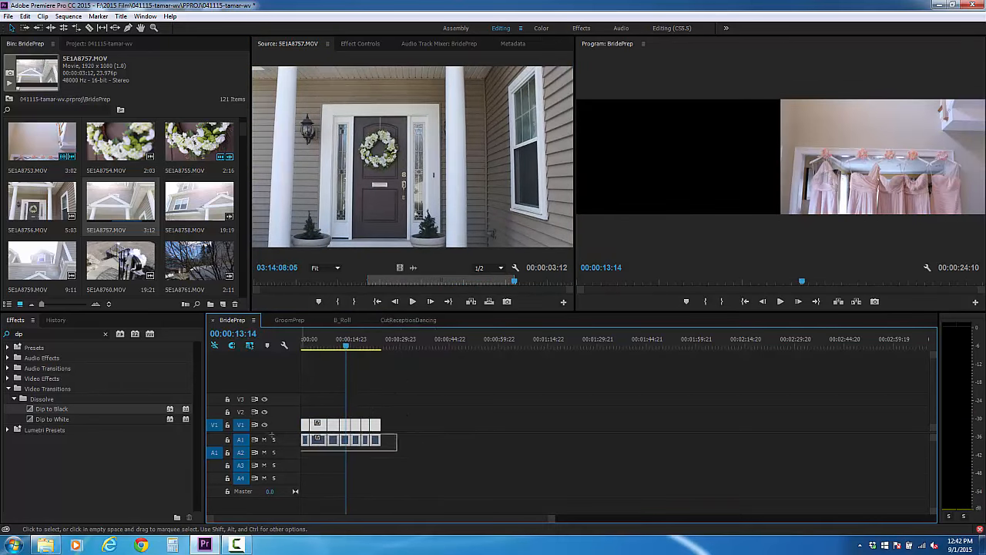
- Patch the source audio to track A1 and place the audio of all BridePrep clips on A1
{"action": "left_click_drag", "start_coordinate": [482, 468], "coordinate": [336, 451]}
{"action": "left_click", "coordinate": [431, 440]}
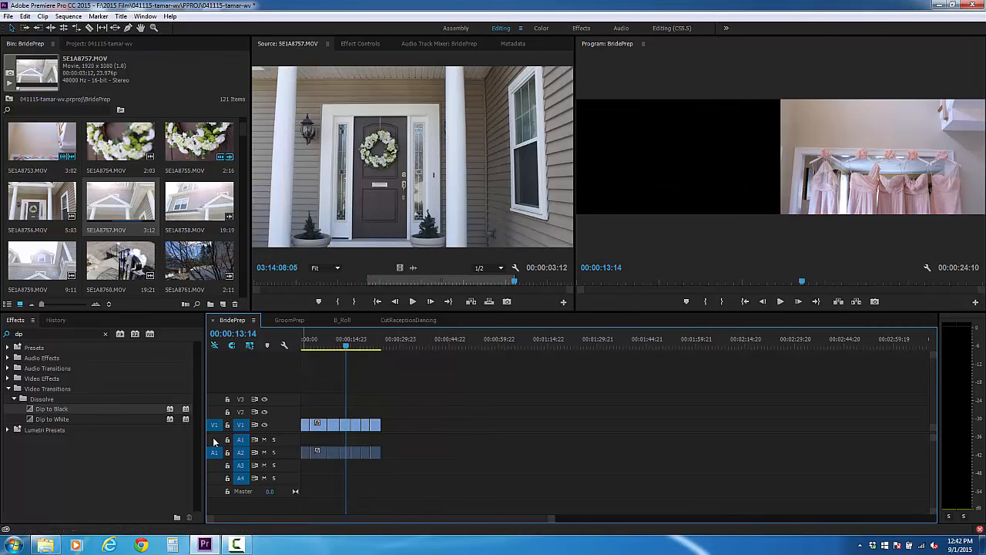
{"action": "left_click", "coordinate": [214, 441]}
{"action": "left_click_drag", "start_coordinate": [395, 464], "coordinate": [272, 452]}
{"action": "left_click_drag", "start_coordinate": [356, 452], "coordinate": [360, 441]}
- Mark about 2:16 near the beginning of the decorated railing clip 5E1A8760.MOV and append it to the BridePrep sequence
{"action": "double_click", "coordinate": [119, 262]}
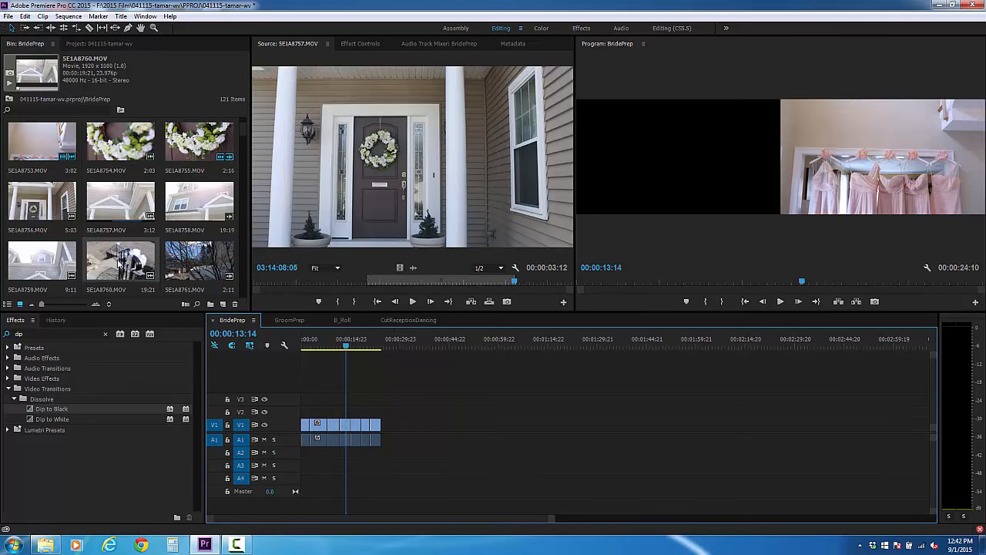
{"action": "key", "text": "space"}
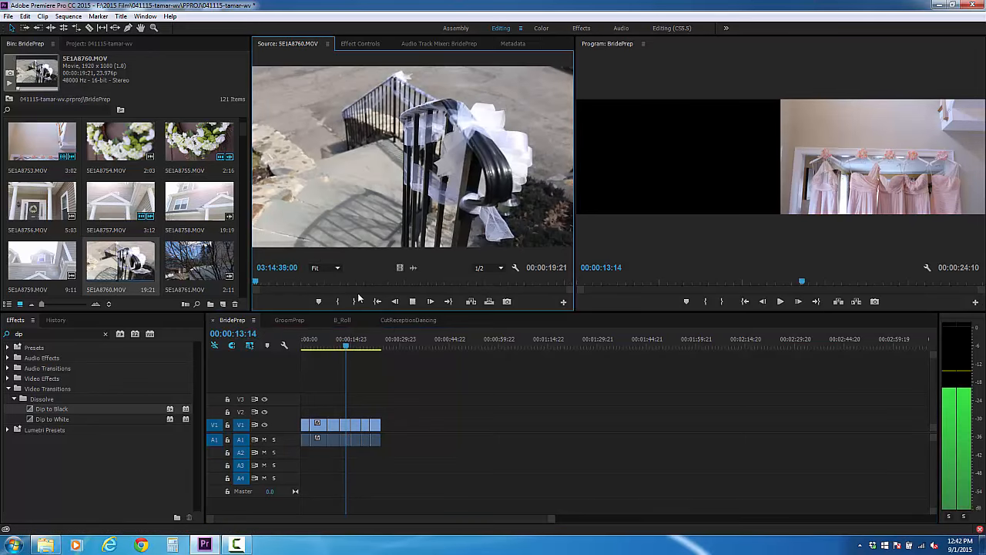
{"action": "left_click", "coordinate": [345, 302]}
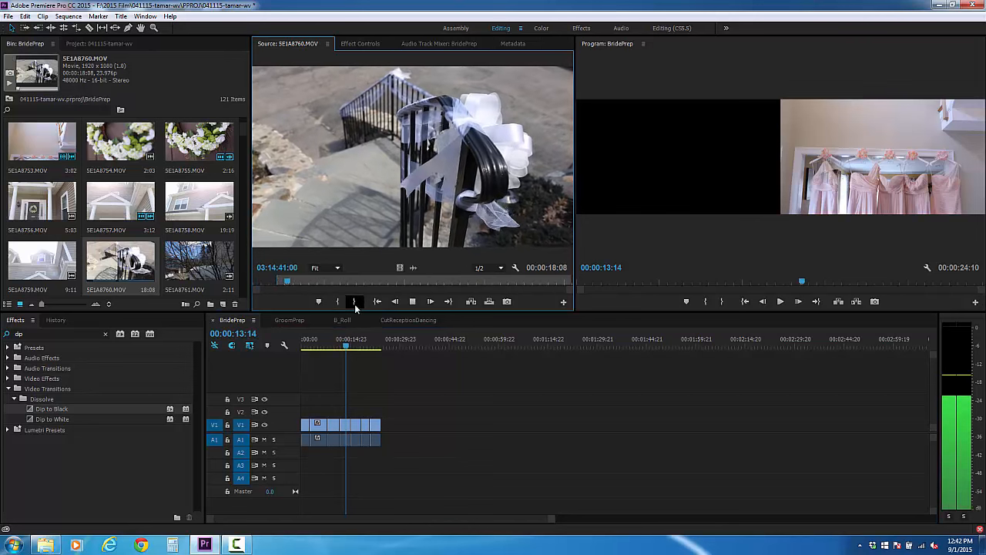
{"action": "left_click", "coordinate": [352, 302]}
{"action": "left_click_drag", "start_coordinate": [381, 261], "coordinate": [412, 428]}
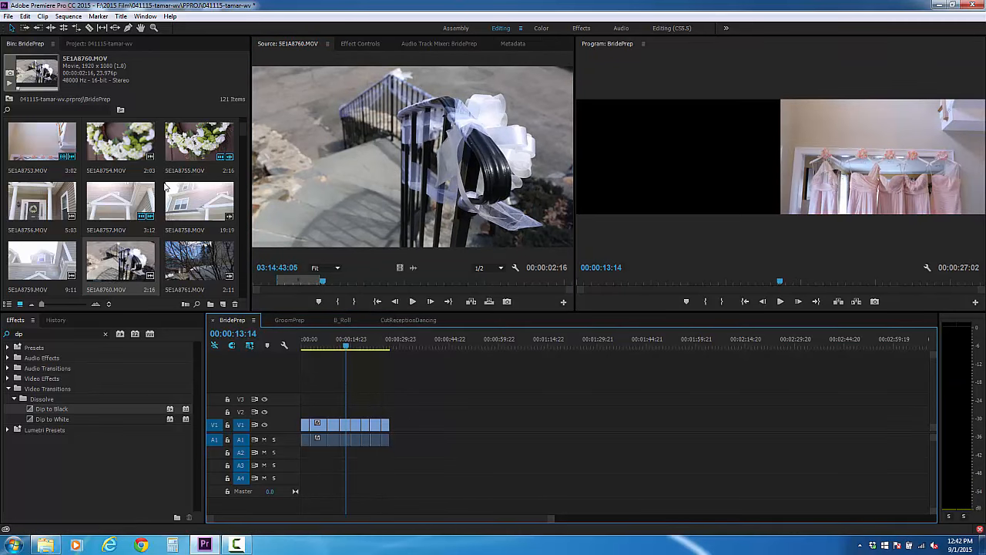
- Browse the remaining BridePrep clips, go up to the project's root bin, and look into the GroomPrep and ReceptionSetup bins
{"action": "scroll", "coordinate": [164, 186], "scroll_direction": "down", "scroll_amount": 5}
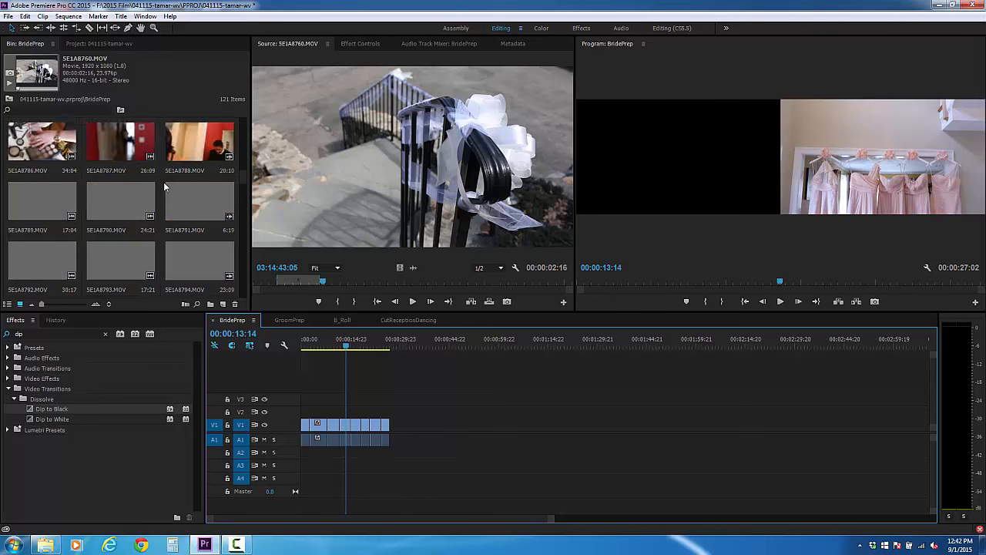
{"action": "left_click", "coordinate": [9, 99]}
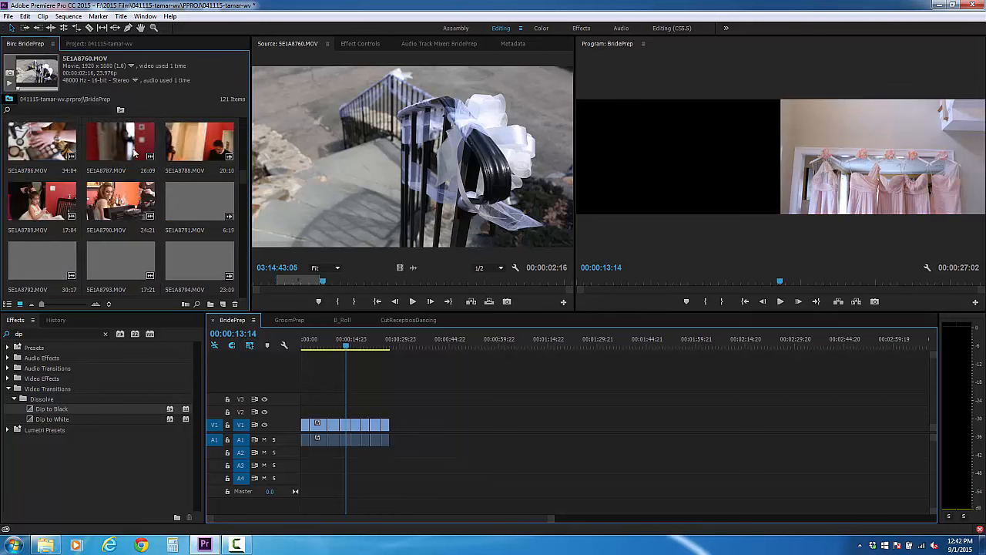
{"action": "double_click", "coordinate": [113, 147]}
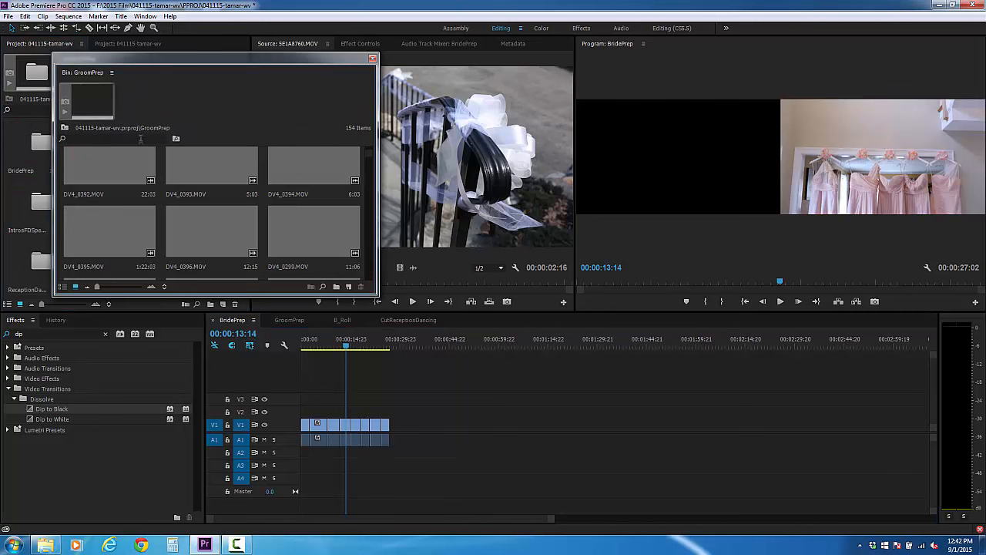
{"action": "left_click", "coordinate": [373, 59]}
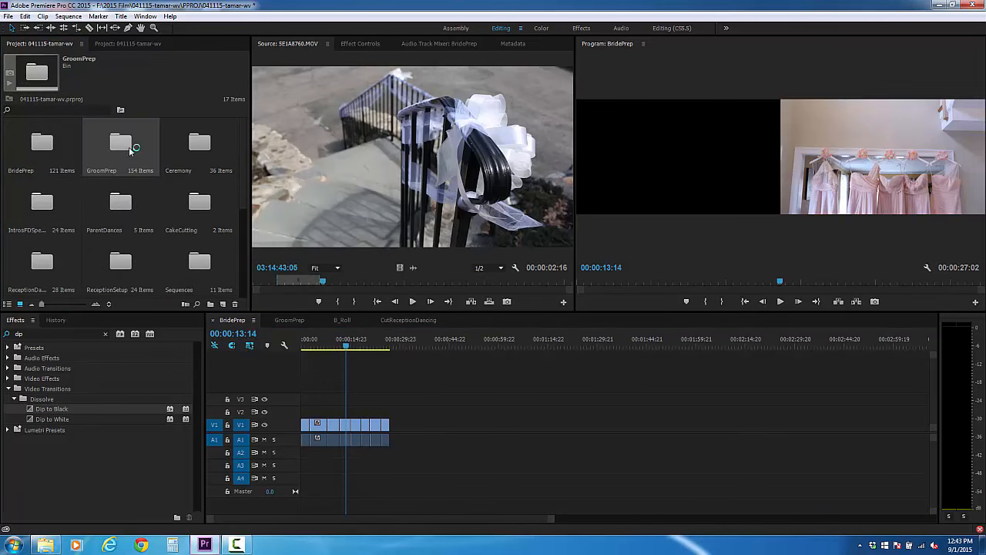
{"action": "scroll", "coordinate": [167, 189], "scroll_direction": "down", "scroll_amount": 1}
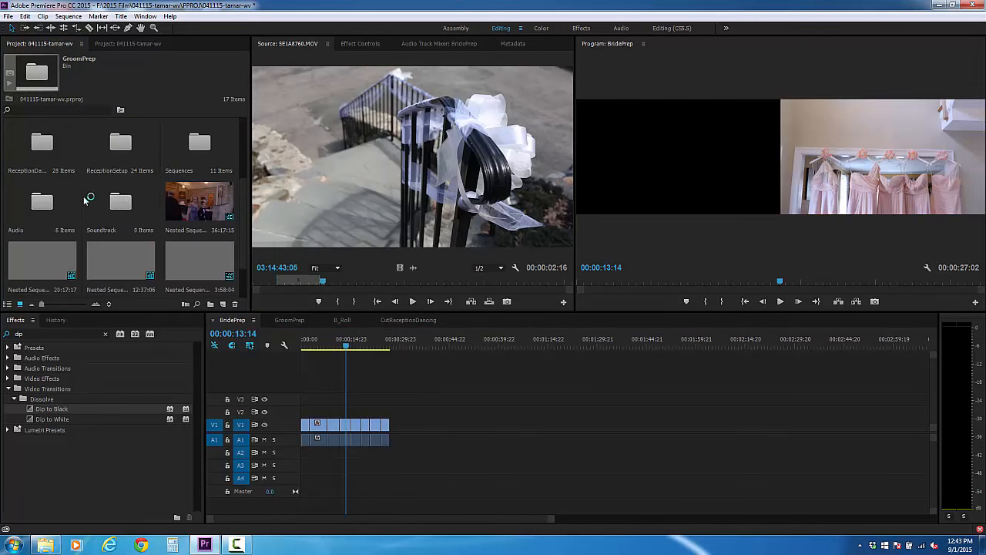
{"action": "scroll", "coordinate": [78, 196], "scroll_direction": "up", "scroll_amount": 1}
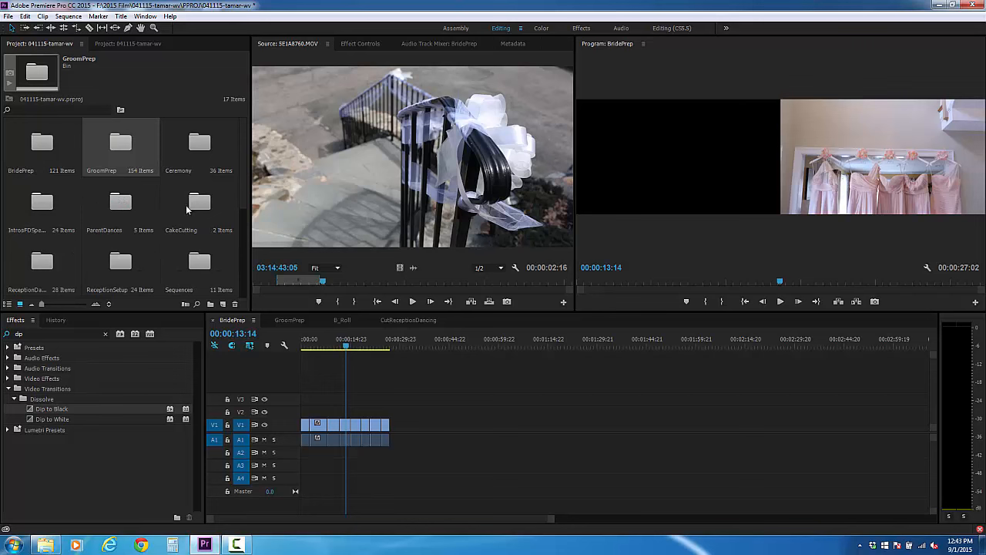
{"action": "double_click", "coordinate": [118, 259]}
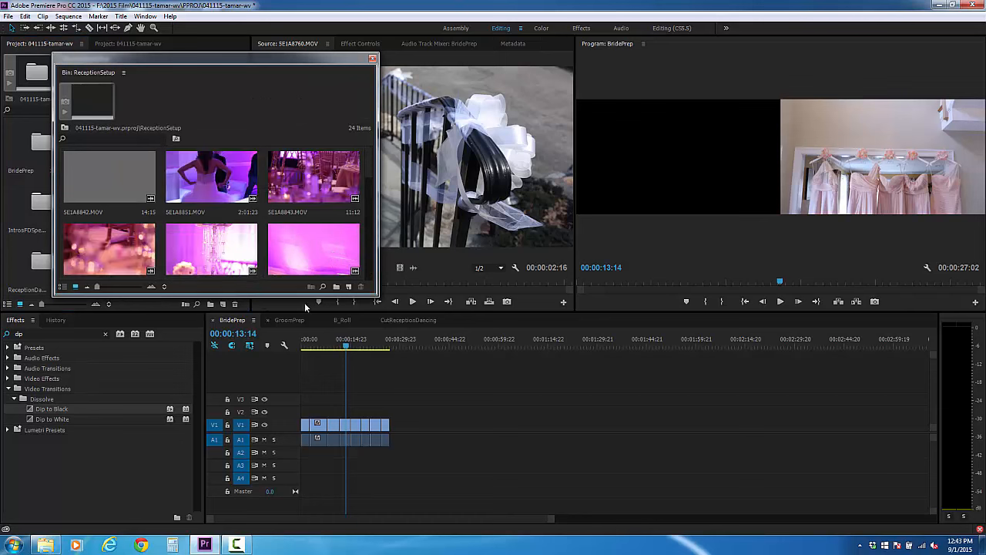
{"action": "left_click", "coordinate": [372, 59]}
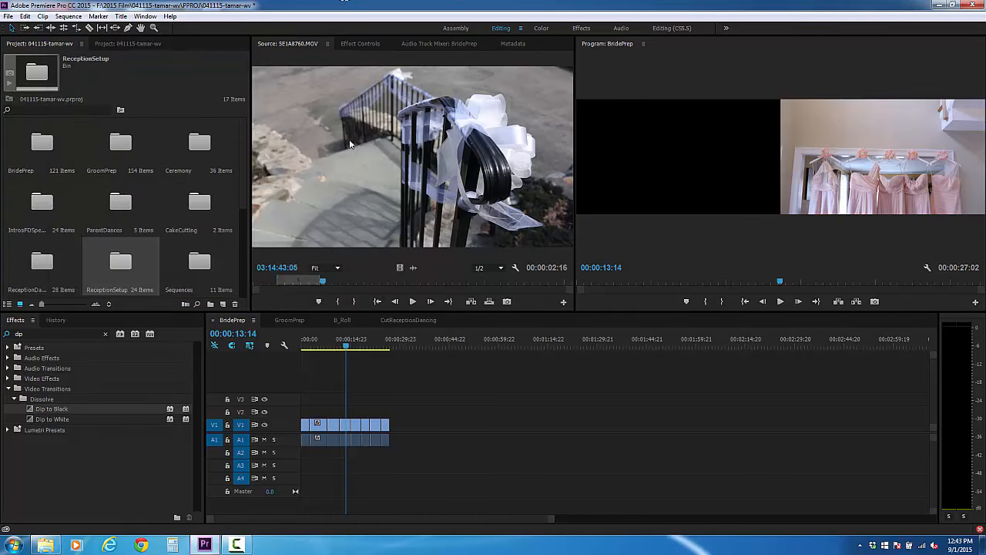
- View the CutReceptionDancing sequence and the contents of the ReceptionDancing bin, and return to the BridePrep sequence
{"action": "left_click", "coordinate": [404, 319]}
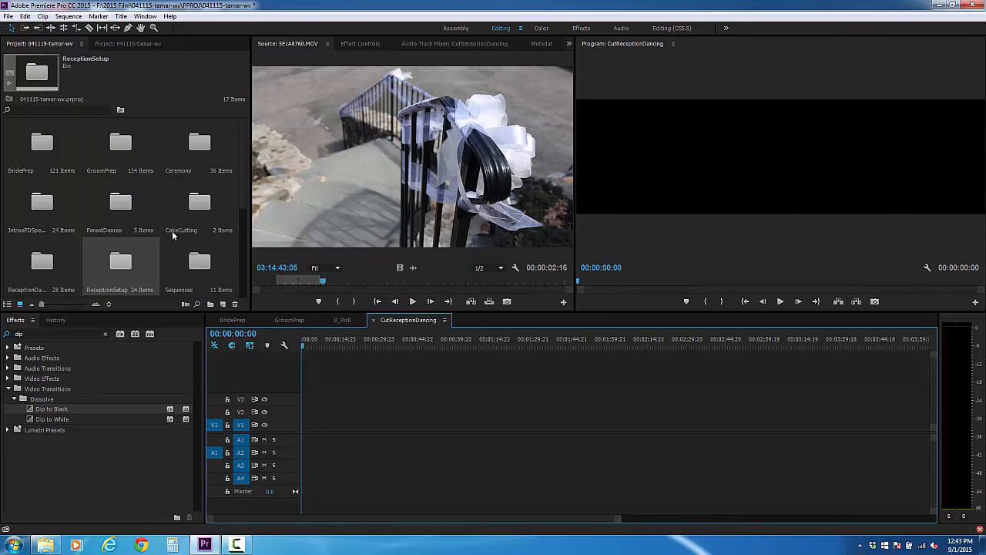
{"action": "scroll", "coordinate": [174, 231], "scroll_direction": "down", "scroll_amount": 3}
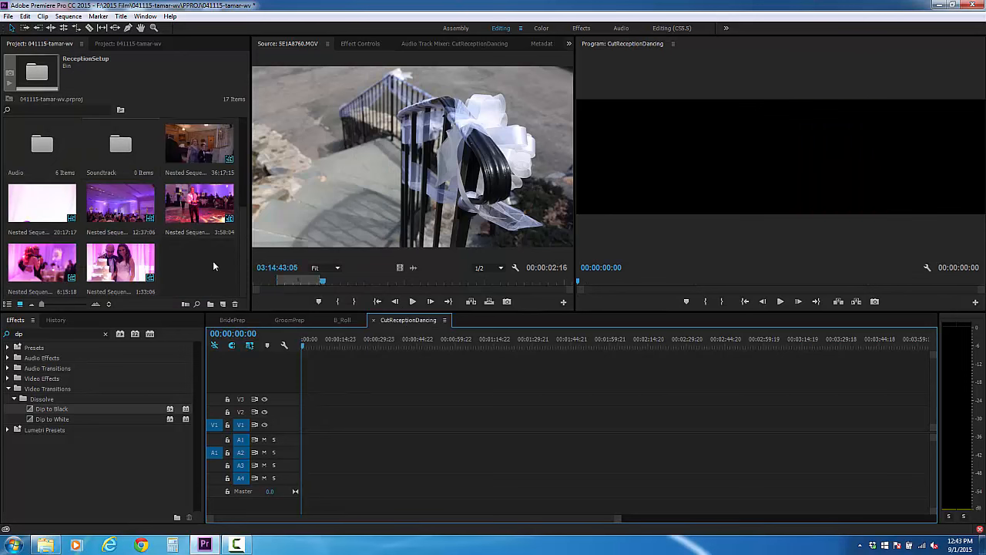
{"action": "scroll", "coordinate": [164, 257], "scroll_direction": "up", "scroll_amount": 1}
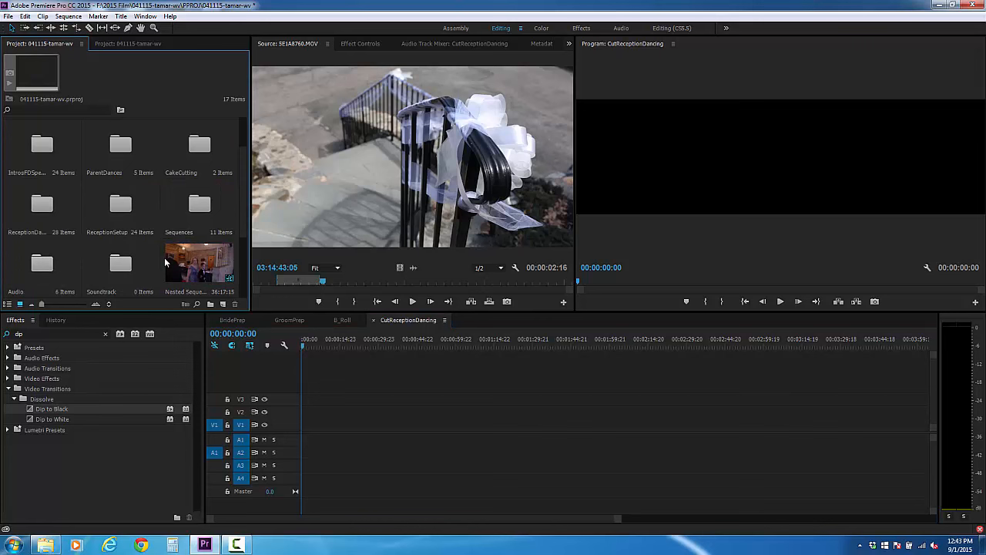
{"action": "double_click", "coordinate": [41, 146]}
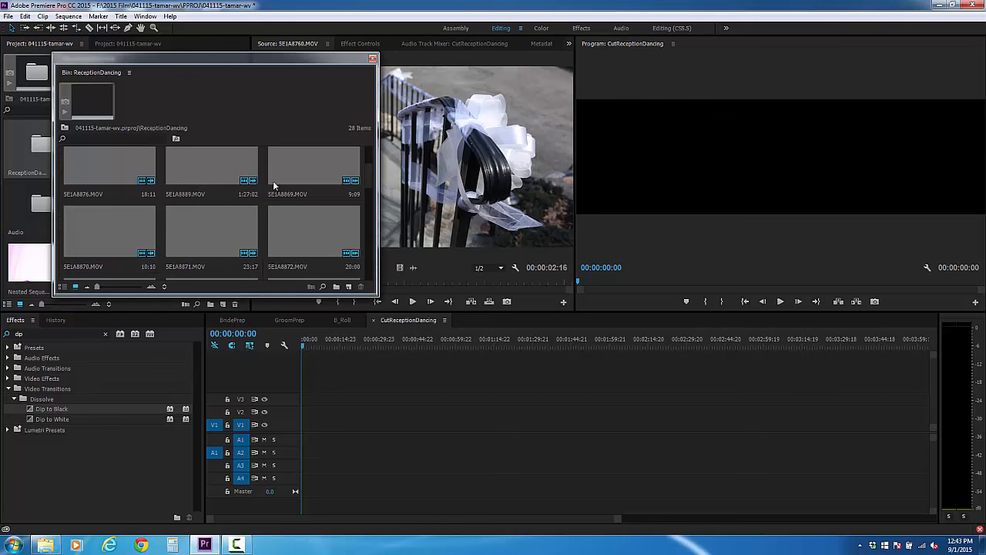
{"action": "left_click", "coordinate": [372, 59]}
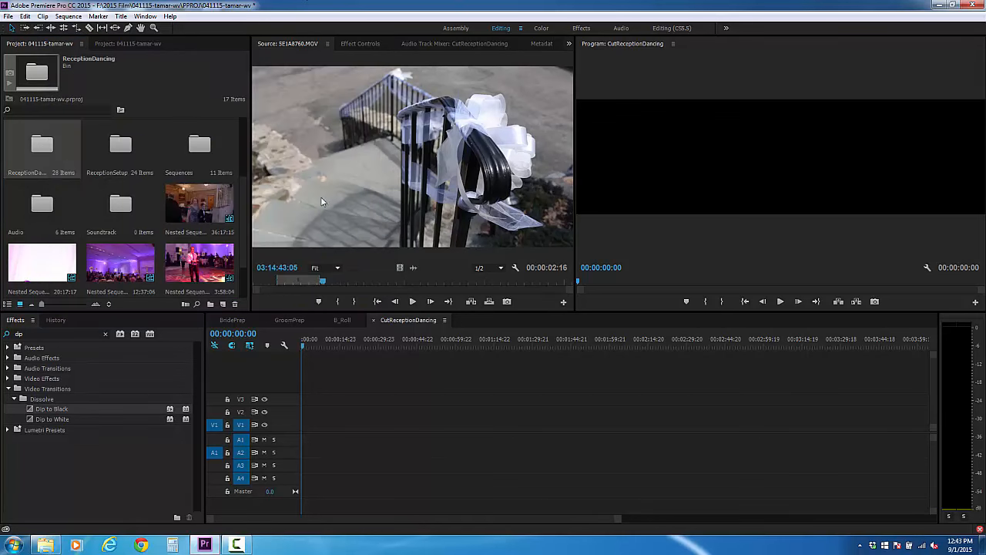
{"action": "left_click", "coordinate": [235, 319]}
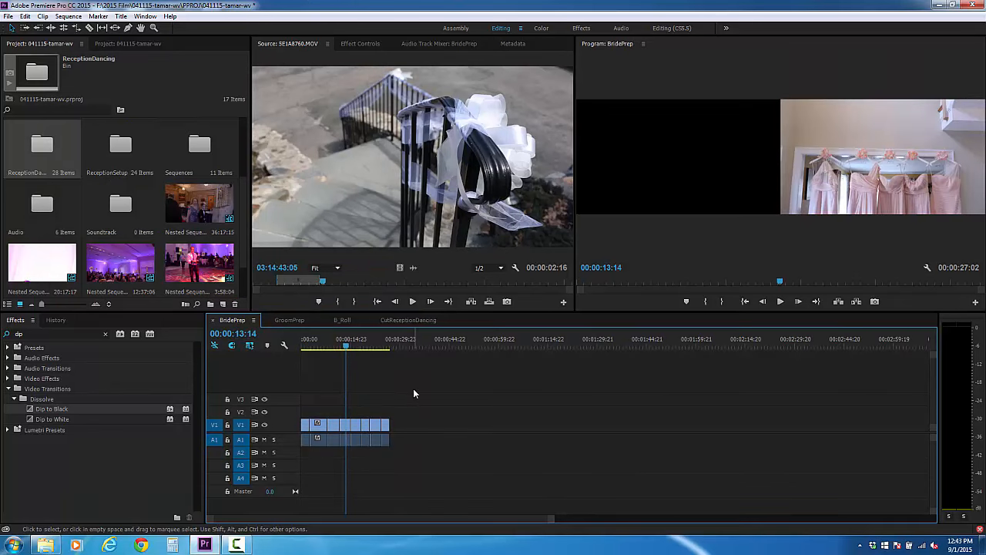
- Copy all the clips in the BridePrep sequence and paste six copies one after another from the end of the existing clips
{"action": "left_click_drag", "start_coordinate": [421, 390], "coordinate": [300, 481]}
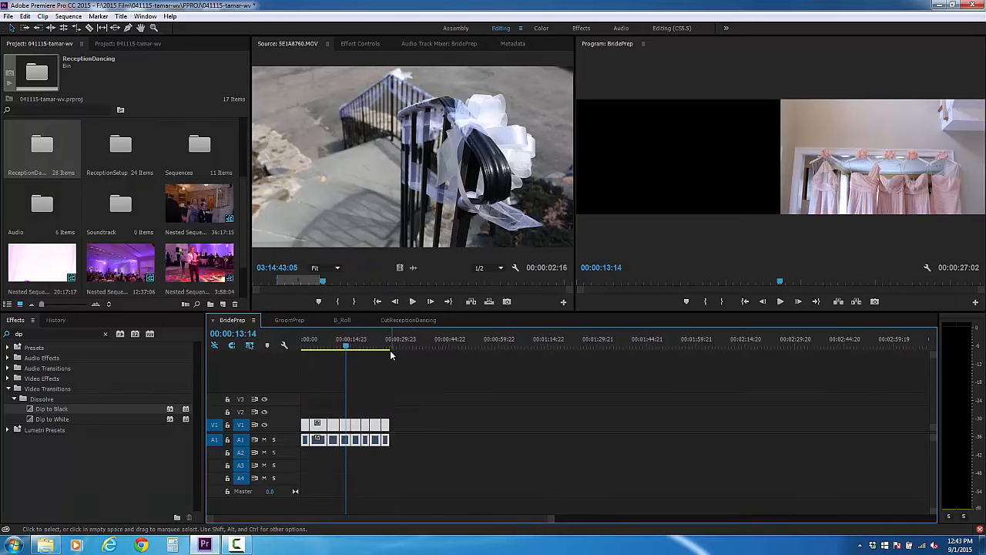
{"action": "key", "text": "Down"}
{"action": "key", "text": "ctrl+v"}
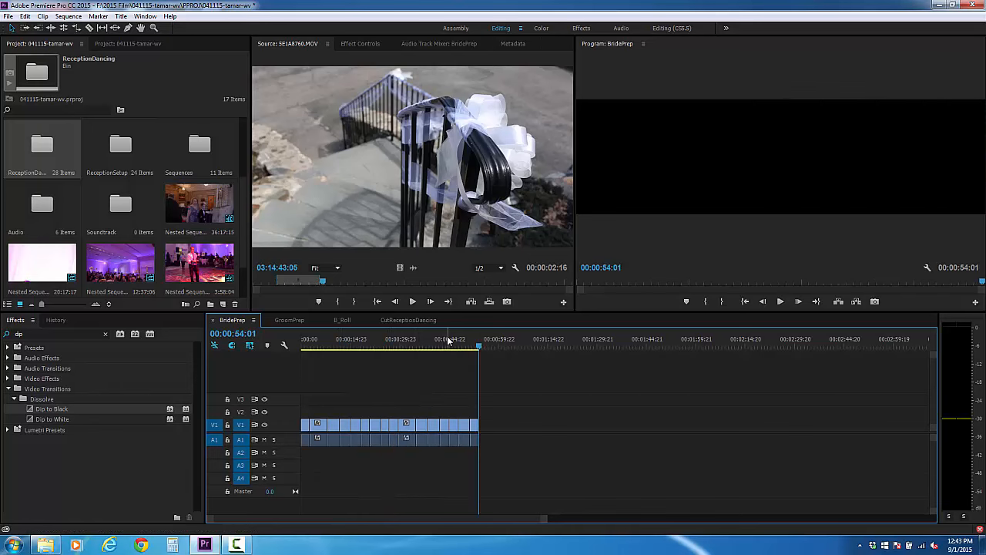
{"action": "key", "text": "ctrl+v"}
{"action": "key", "text": "ctrl+v"}
{"action": "key", "text": "ctrl+v"}
{"action": "key", "text": "ctrl+v"}
{"action": "key", "text": "ctrl+v"}
{"action": "key", "text": "minus"}
{"action": "key", "text": "minus"}
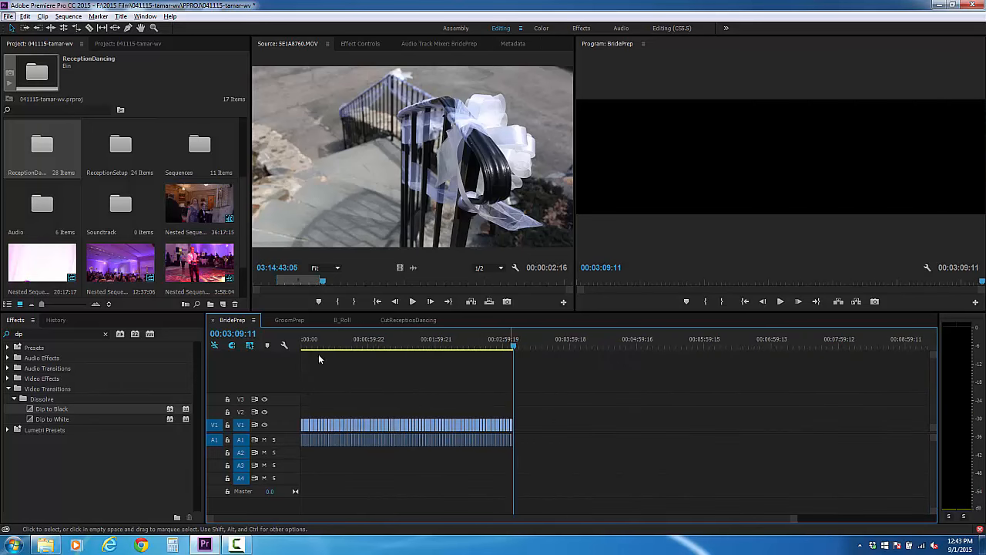
- Look through the GroomPrep and B_Roll sequences, leave CutReceptionDancing open, and save the project
{"action": "left_click", "coordinate": [296, 321]}
{"action": "left_click", "coordinate": [343, 320]}
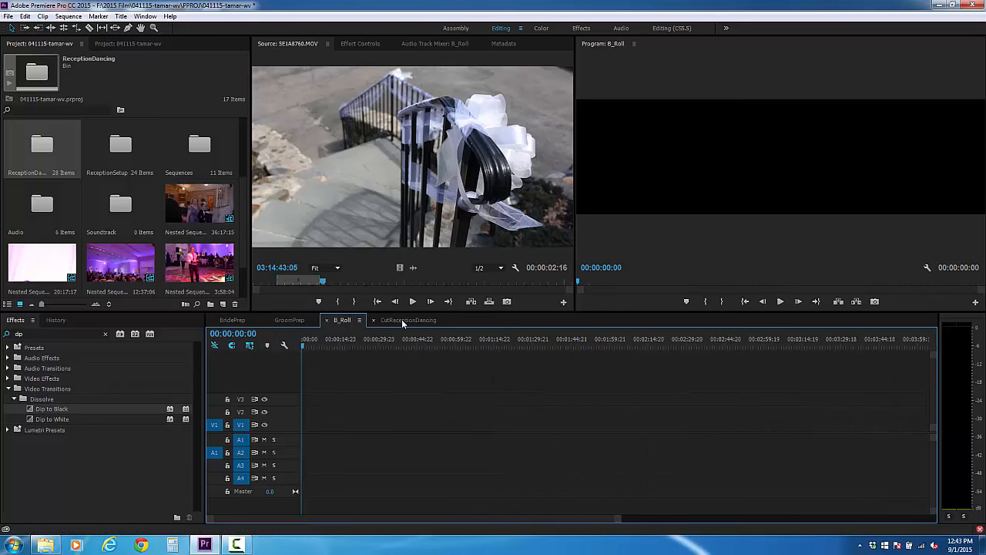
{"action": "left_click", "coordinate": [401, 319]}
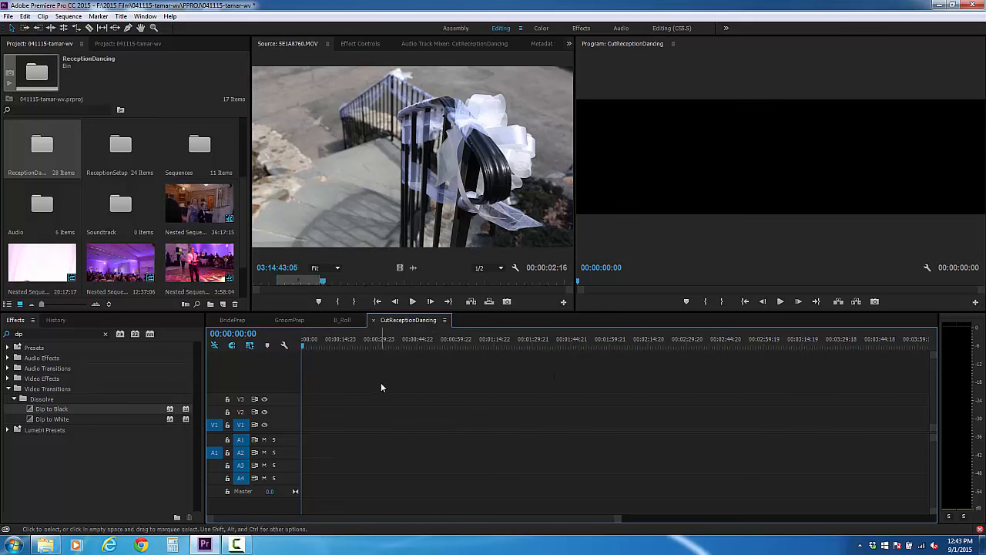
{"action": "left_click", "coordinate": [7, 17]}
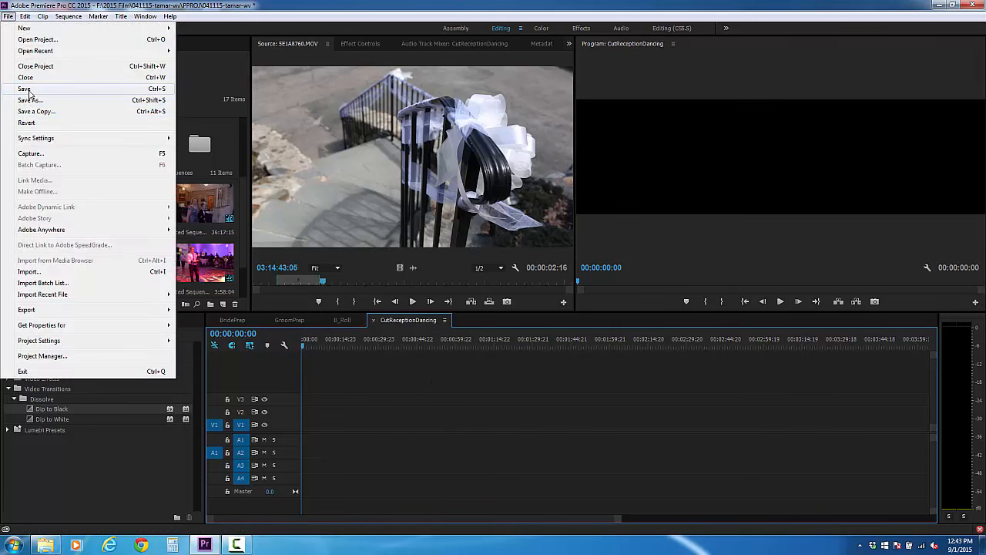
{"action": "left_click", "coordinate": [31, 88]}
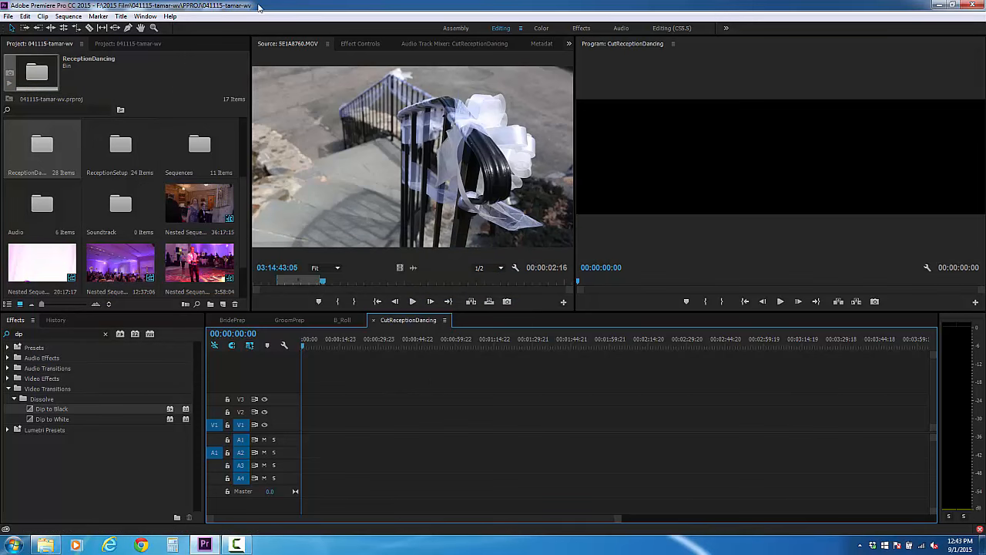